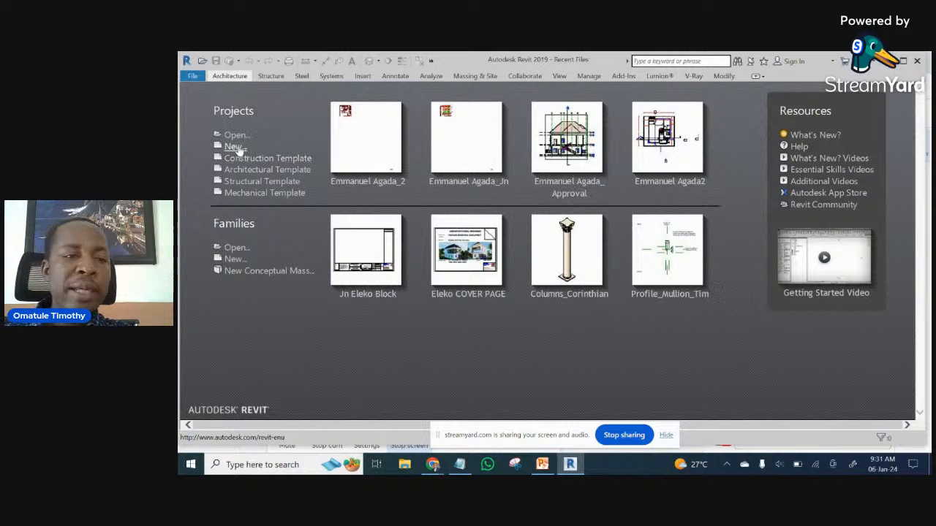
# - Create a new project based on the Default_M_ENU.rte template from the Generic templates folder
pyautogui.click(235, 147)
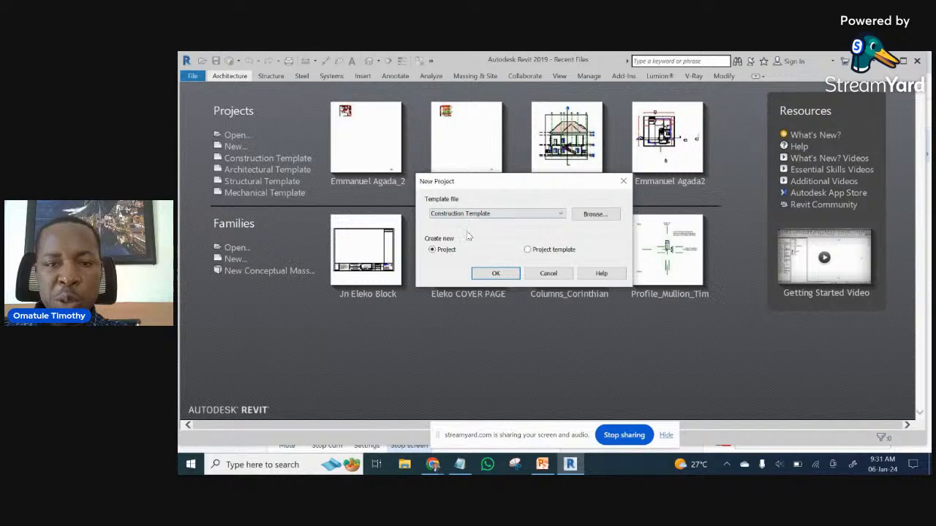
pyautogui.moveTo(501, 183)
pyautogui.mouseDown()
pyautogui.moveTo(491, 154)
pyautogui.moveTo(480, 211)
pyautogui.moveTo(484, 184)
pyautogui.mouseUp()
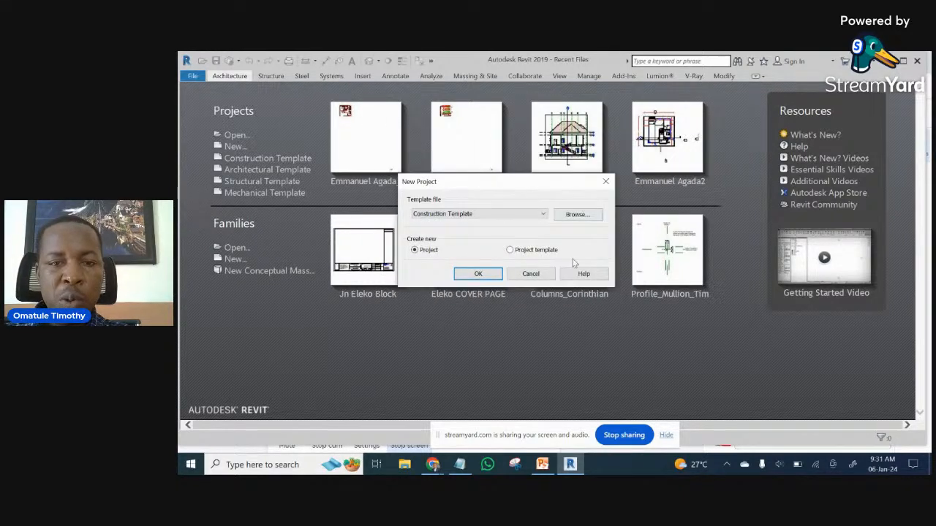
pyautogui.click(574, 215)
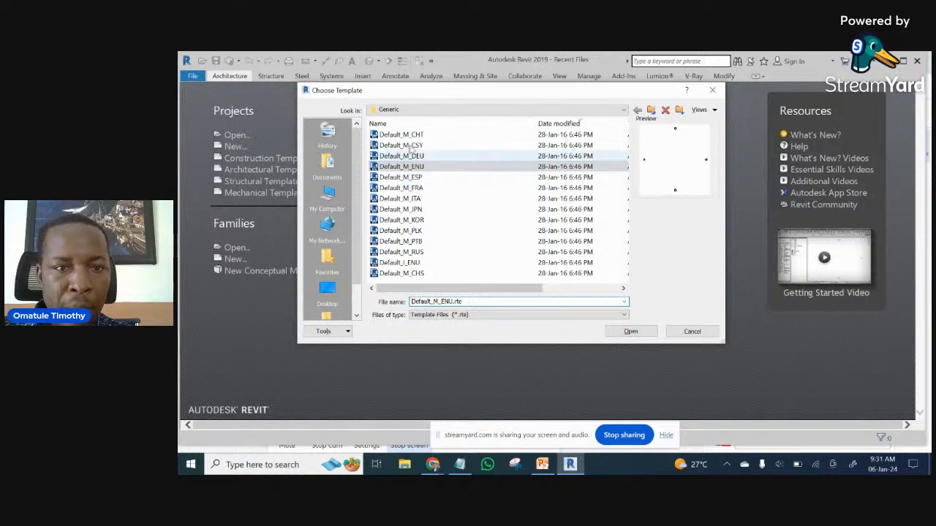
pyautogui.scroll(-1, 404, 249)
pyautogui.scroll(1, 405, 266)
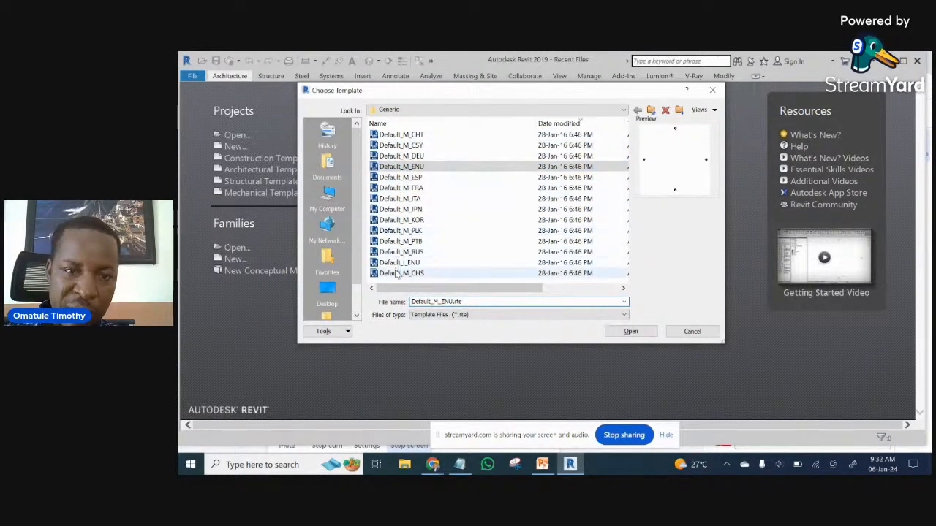
pyautogui.click(410, 167)
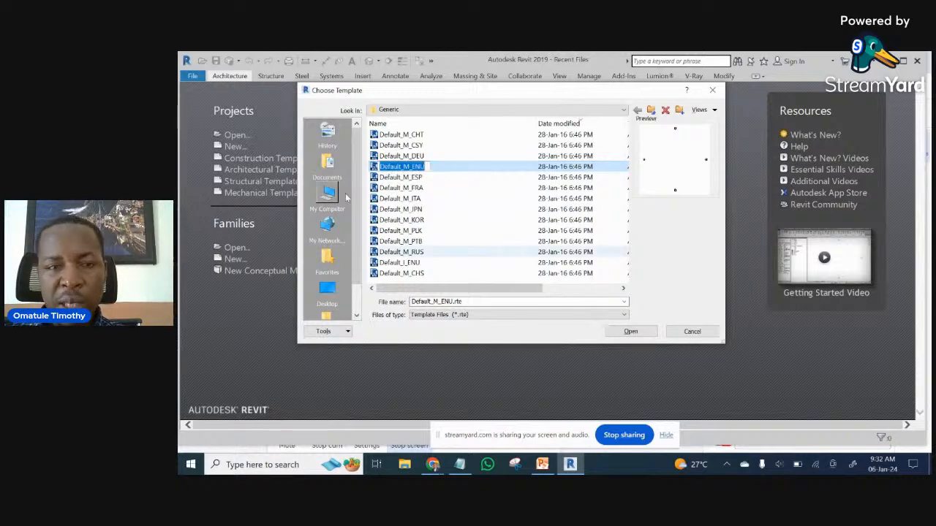
pyautogui.click(453, 168)
pyautogui.click(637, 333)
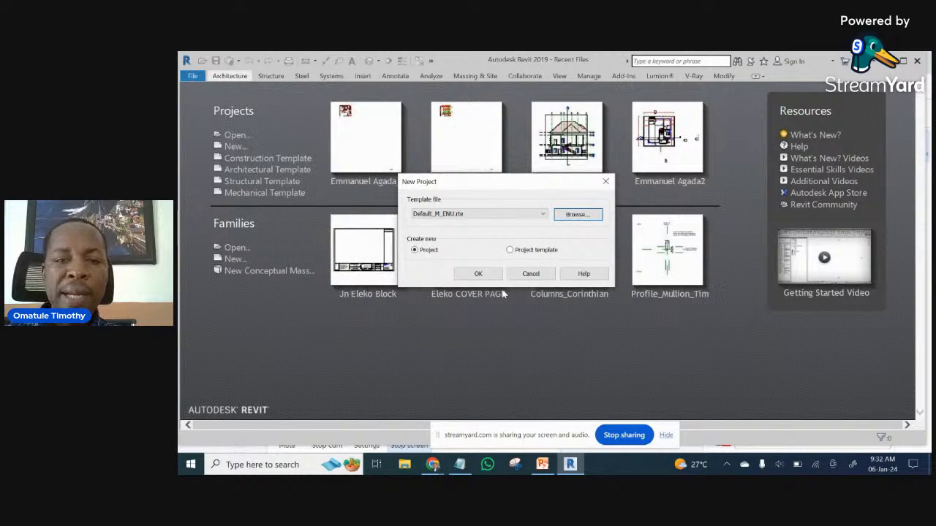
pyautogui.click(479, 274)
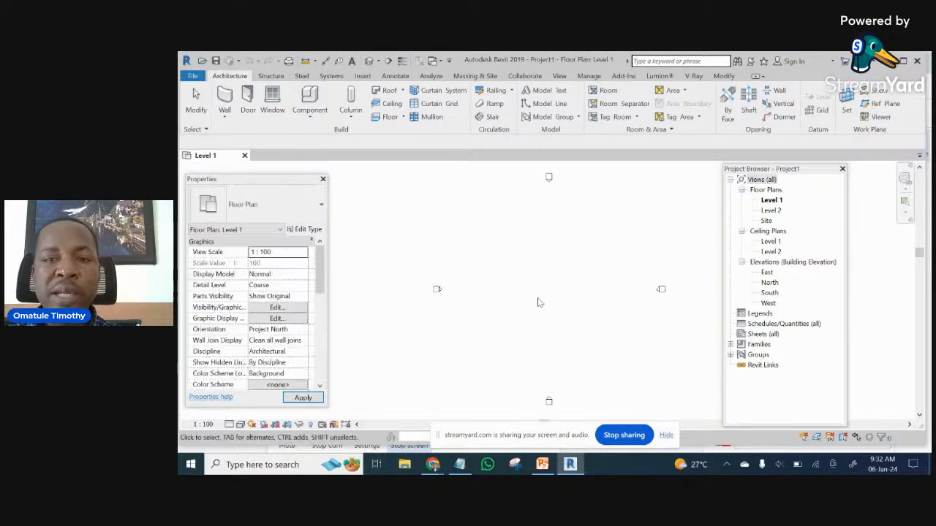
pyautogui.scroll(4, 537, 302)
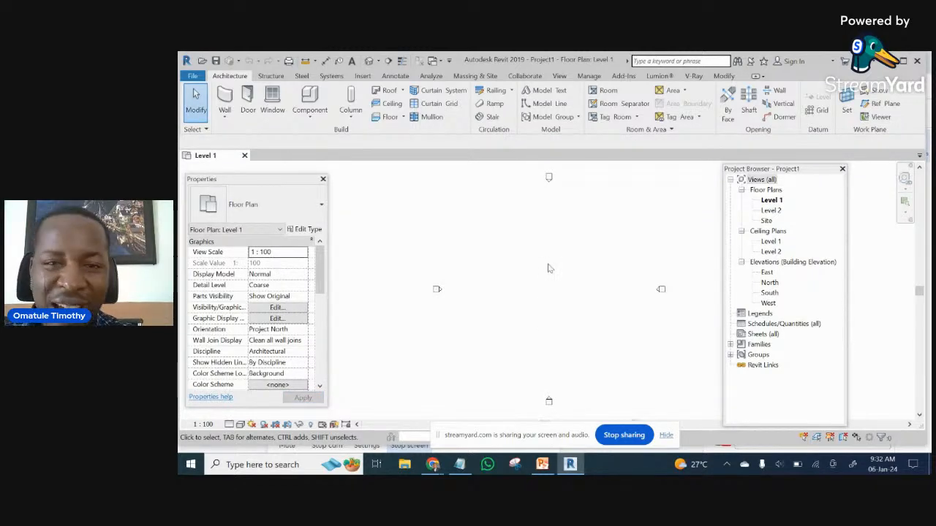
pyautogui.scroll(-4, 519, 311)
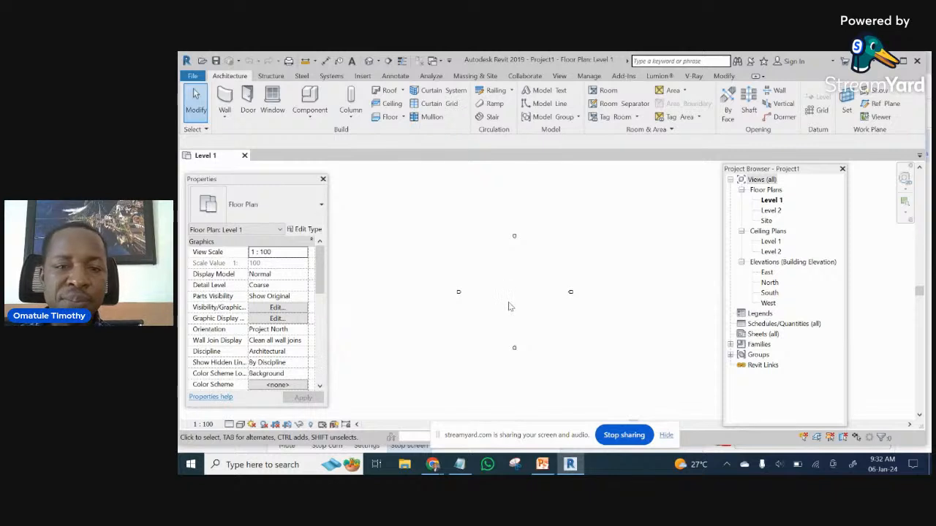
pyautogui.scroll(2, 509, 307)
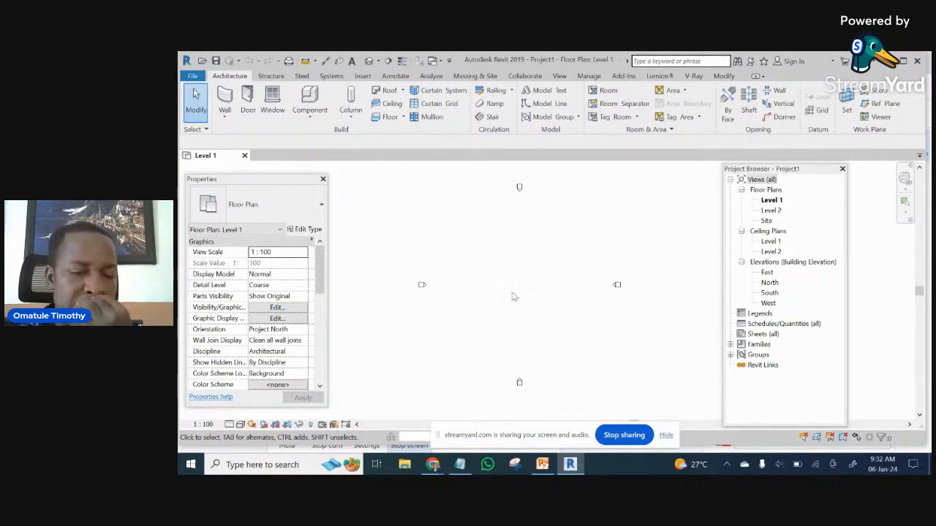
pyautogui.scroll(-4, 577, 271)
pyautogui.scroll(2, 599, 282)
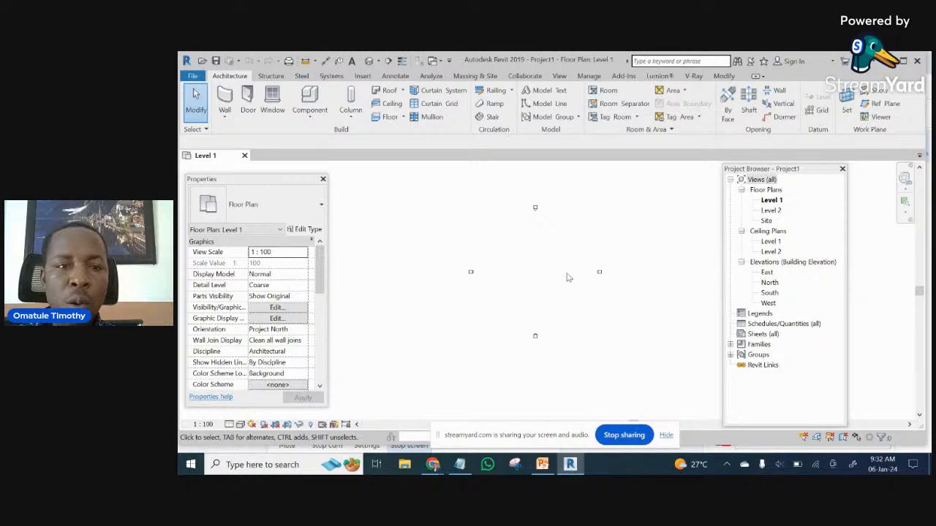
pyautogui.moveTo(568, 278); pyautogui.dragTo(572, 264, button='middle')
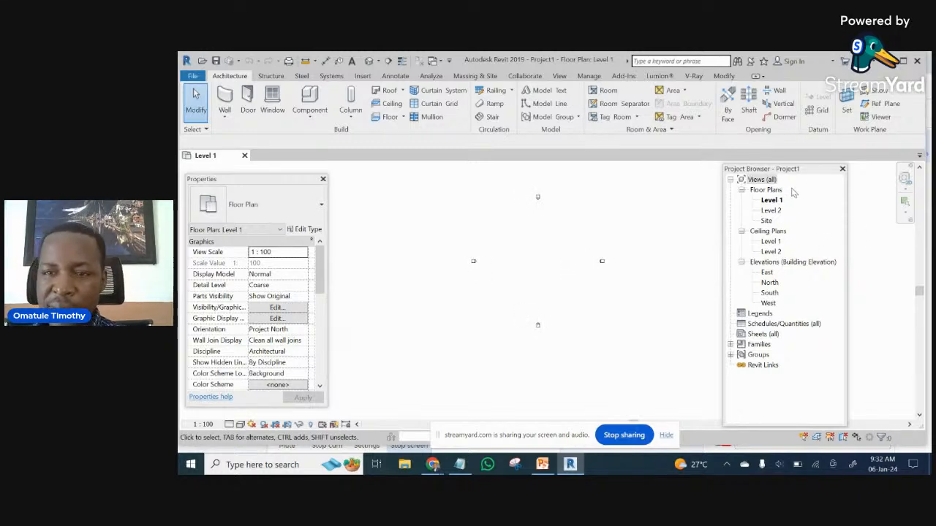
# - Move the Project Browser farther from the elevation markers and examine its Views and Elevations branches by collapsing and re-expanding them
pyautogui.moveTo(791, 174)
pyautogui.mouseDown()
pyautogui.moveTo(782, 191)
pyautogui.moveTo(783, 182)
pyautogui.moveTo(775, 187)
pyautogui.moveTo(797, 196)
pyautogui.moveTo(782, 188)
pyautogui.moveTo(788, 208)
pyautogui.moveTo(805, 193)
pyautogui.moveTo(793, 174)
pyautogui.moveTo(805, 175)
pyautogui.mouseUp()
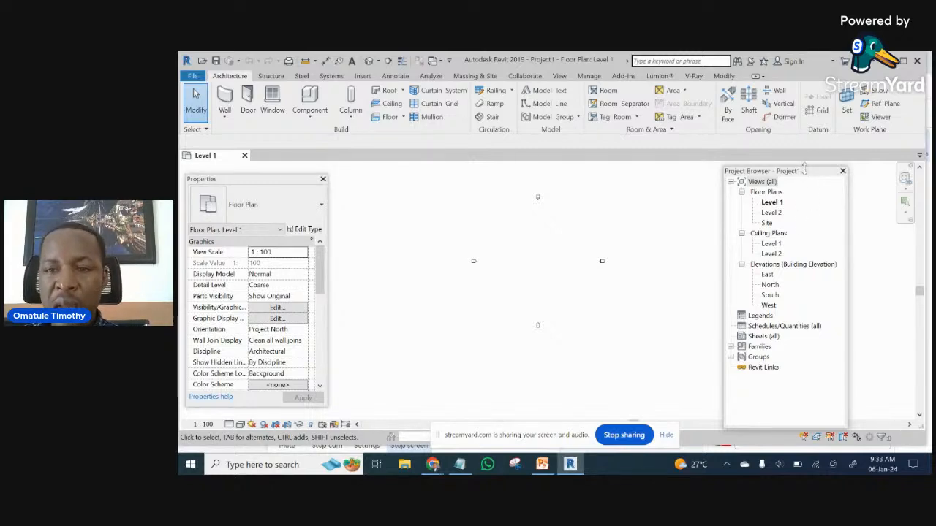
pyautogui.moveTo(809, 176); pyautogui.dragTo(832, 175)
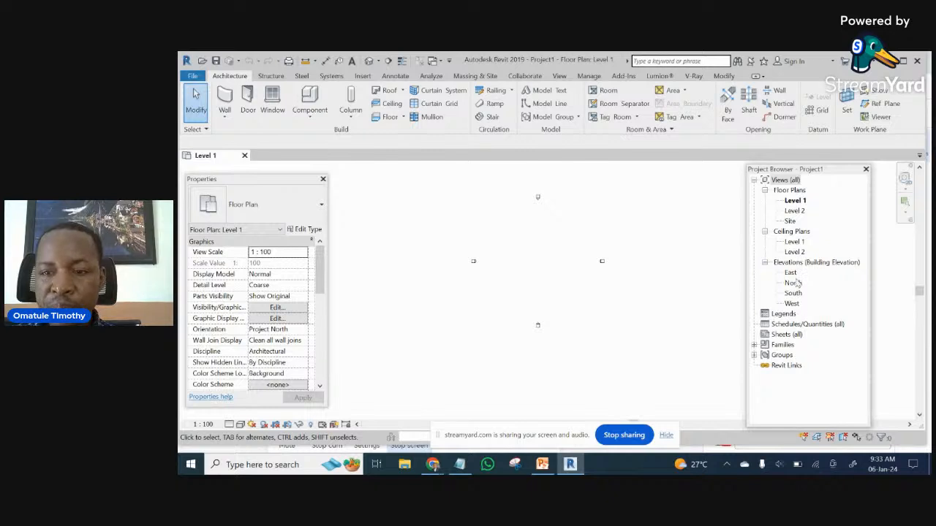
pyautogui.click(754, 181)
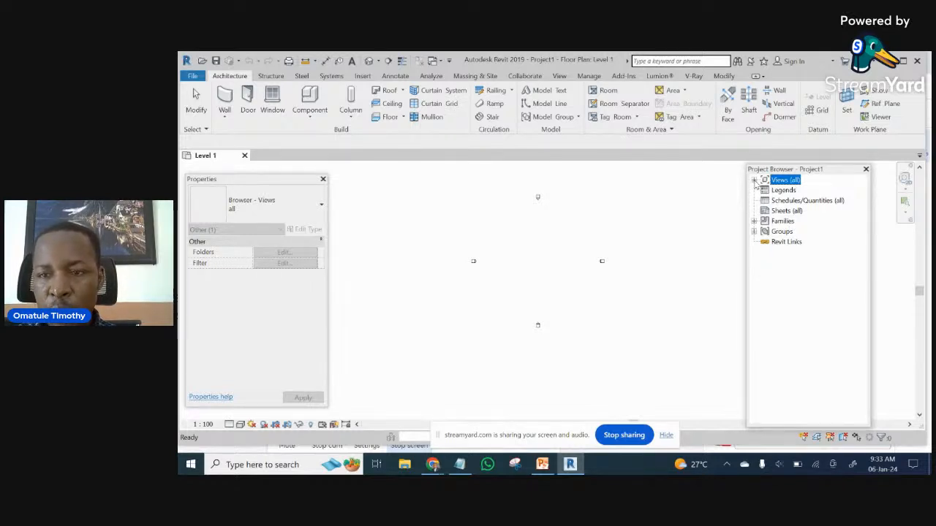
pyautogui.click(753, 180)
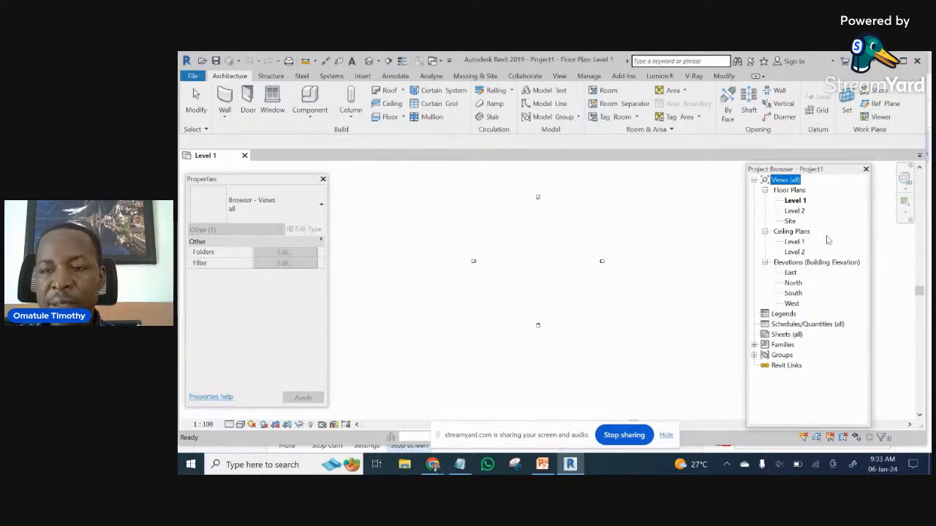
pyautogui.click(764, 263)
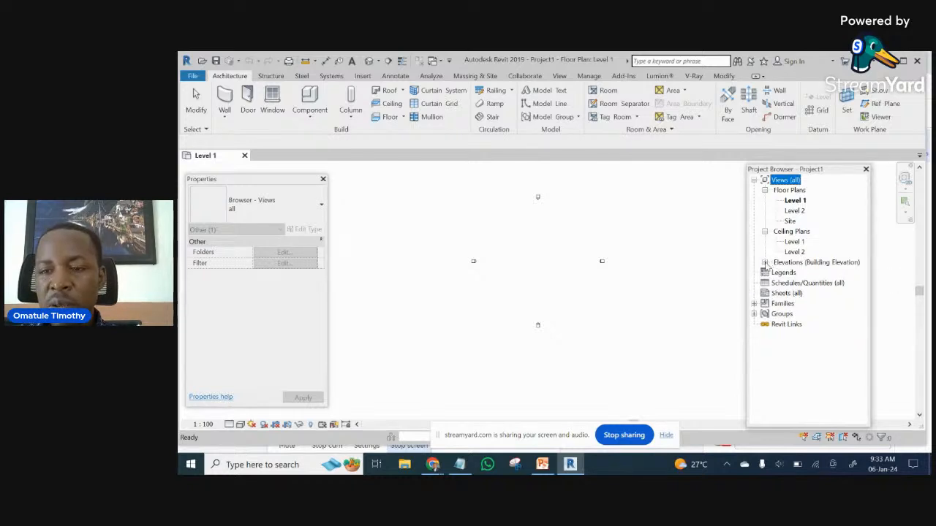
pyautogui.click(765, 262)
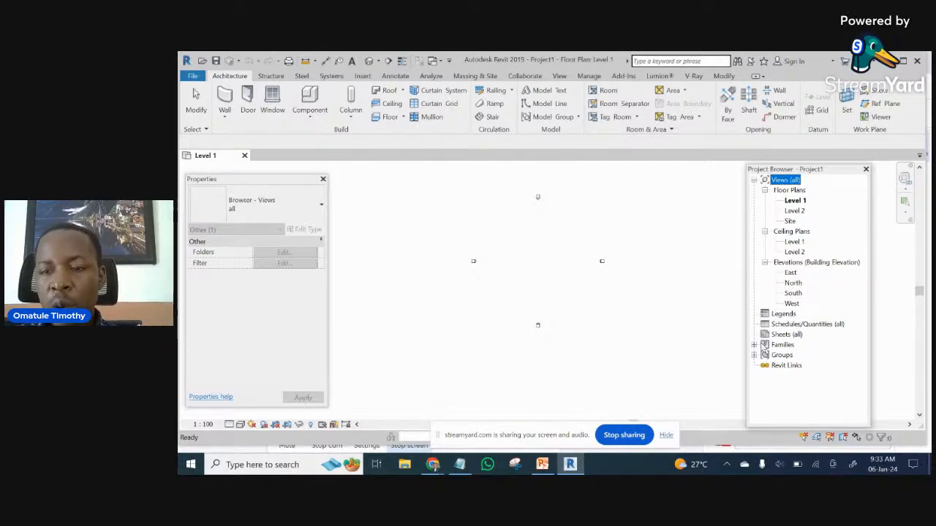
# - Examine the Families categories and the Groups branch in the Project Browser, and collapse the Families and Views branches
pyautogui.click(754, 345)
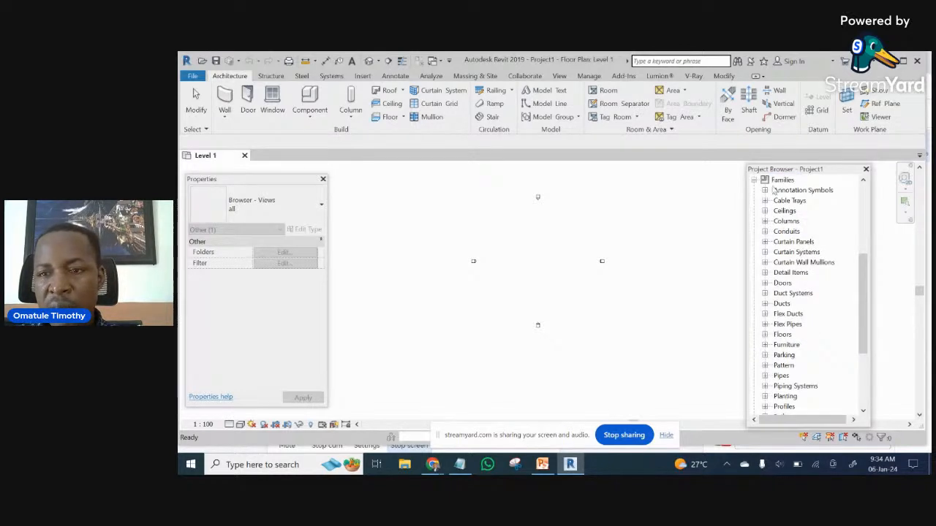
pyautogui.moveTo(861, 303); pyautogui.dragTo(865, 371)
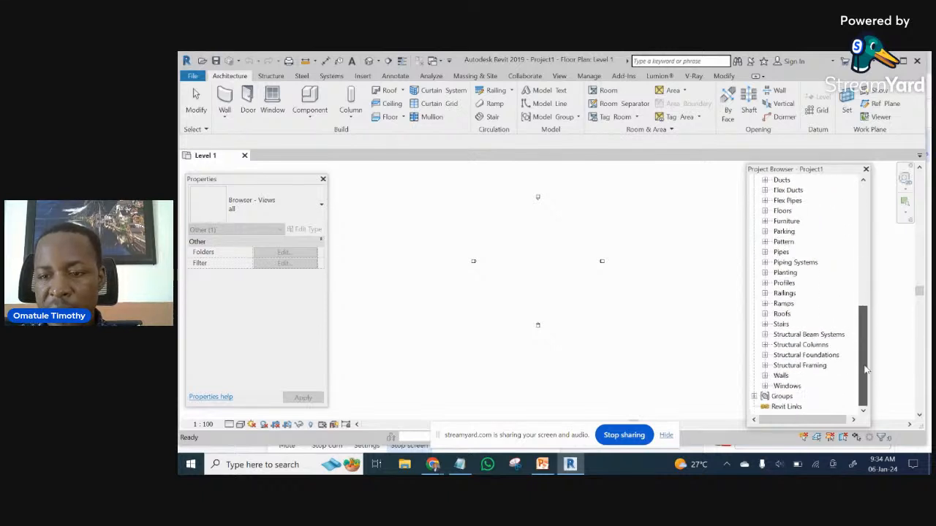
pyautogui.click(754, 396)
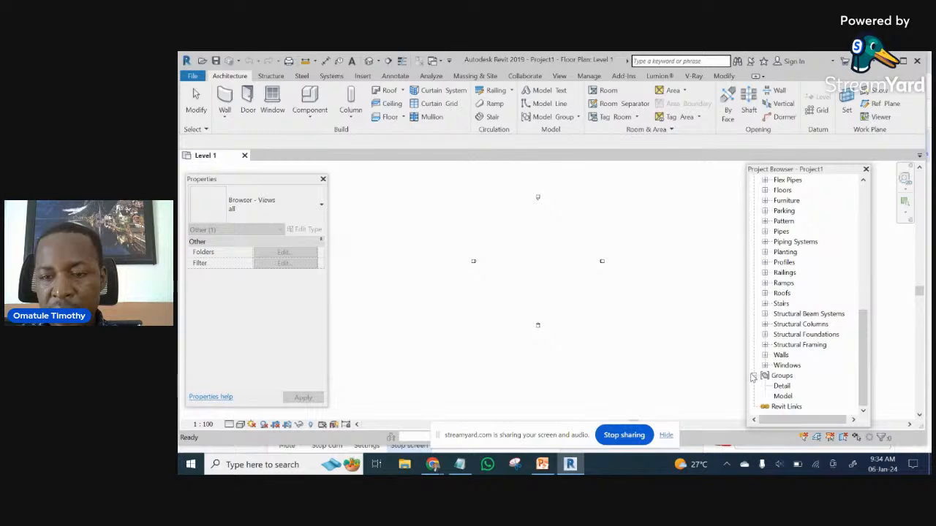
pyautogui.scroll(2, 755, 366)
pyautogui.scroll(6, 762, 277)
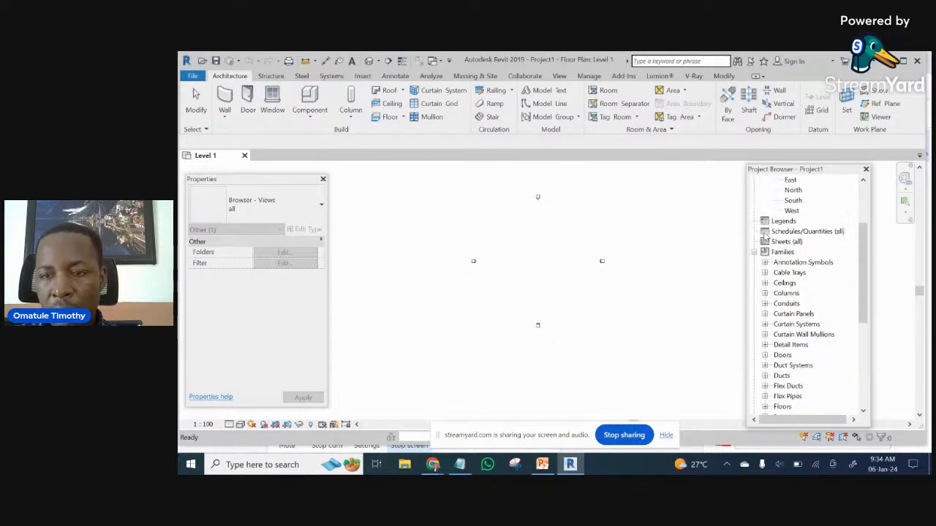
pyautogui.click(754, 251)
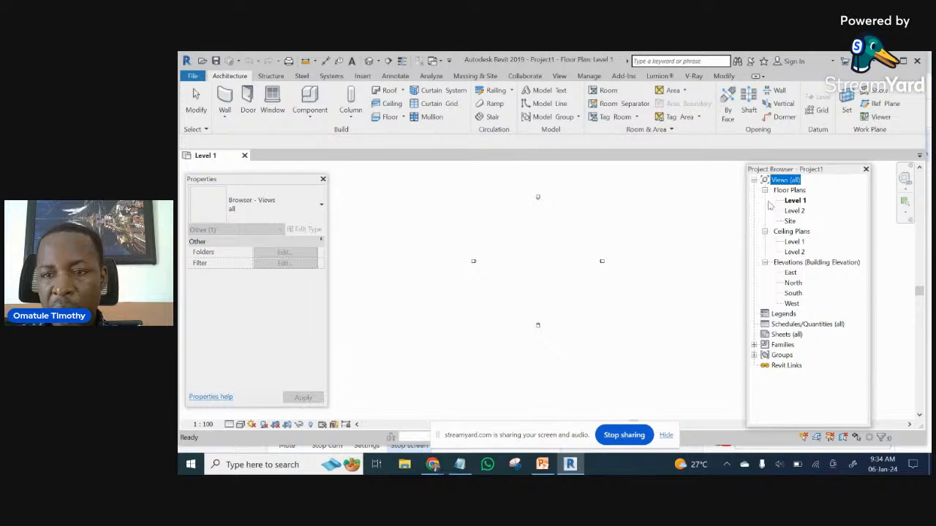
pyautogui.click(754, 180)
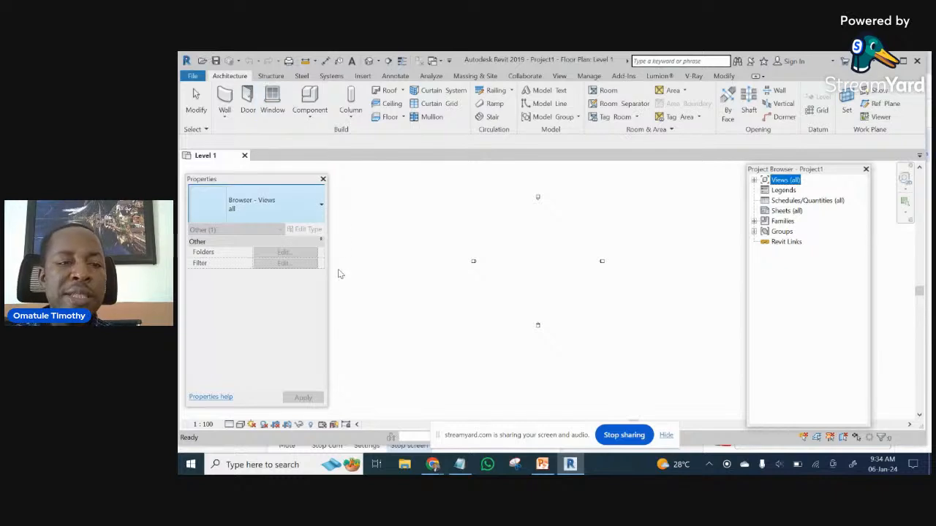
# - Close the Properties palette and display it again
pyautogui.scroll(-1, 339, 269)
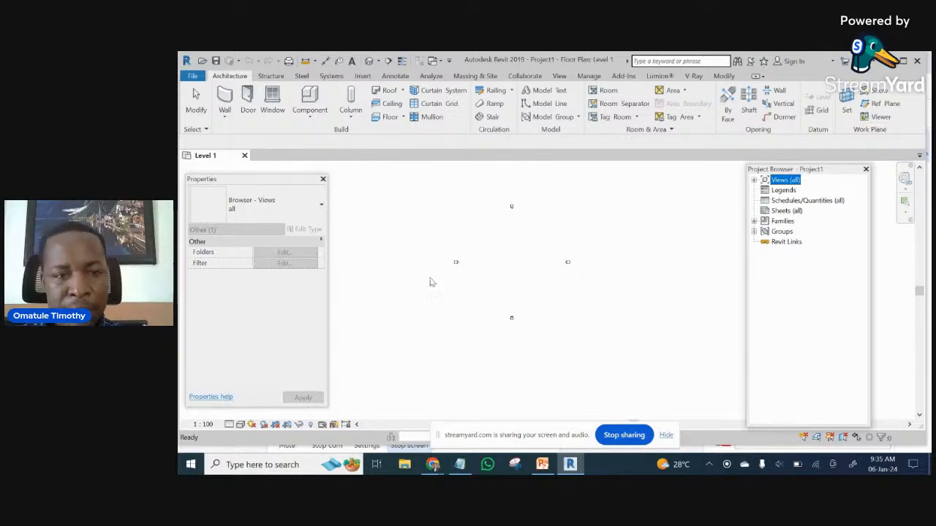
pyautogui.click(322, 179)
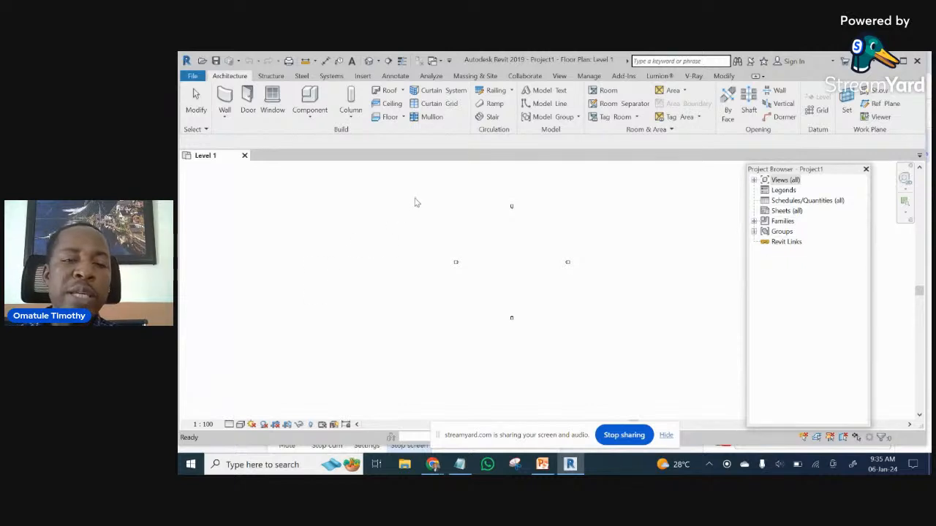
pyautogui.scroll(-1, 472, 222)
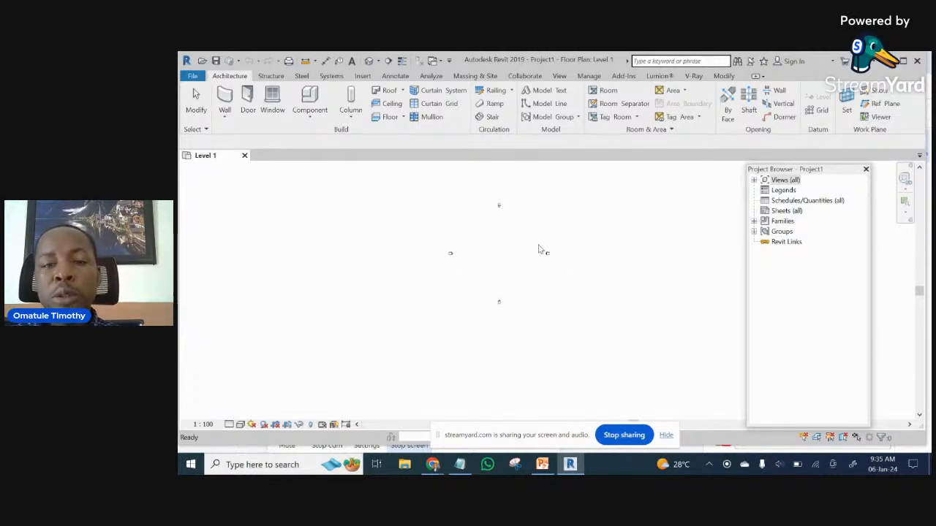
pyautogui.rightClick(613, 276)
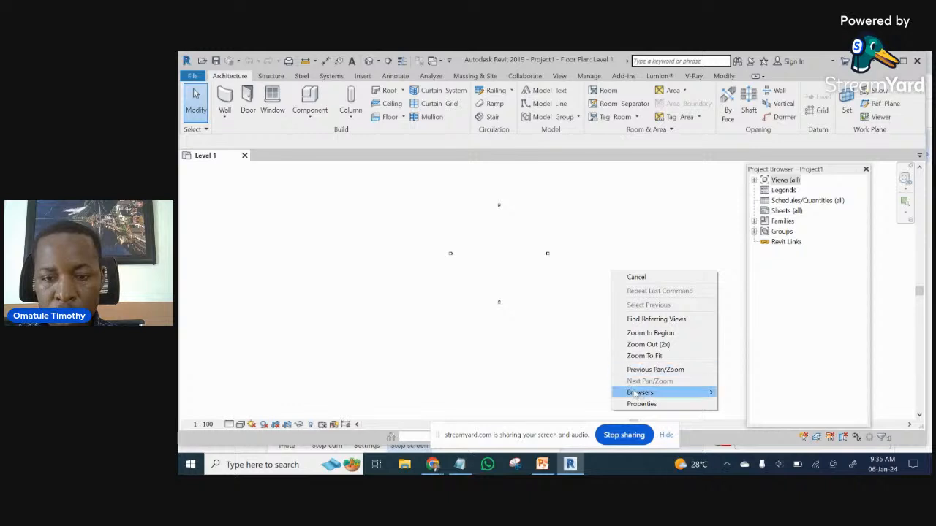
pyautogui.moveTo(641, 396)
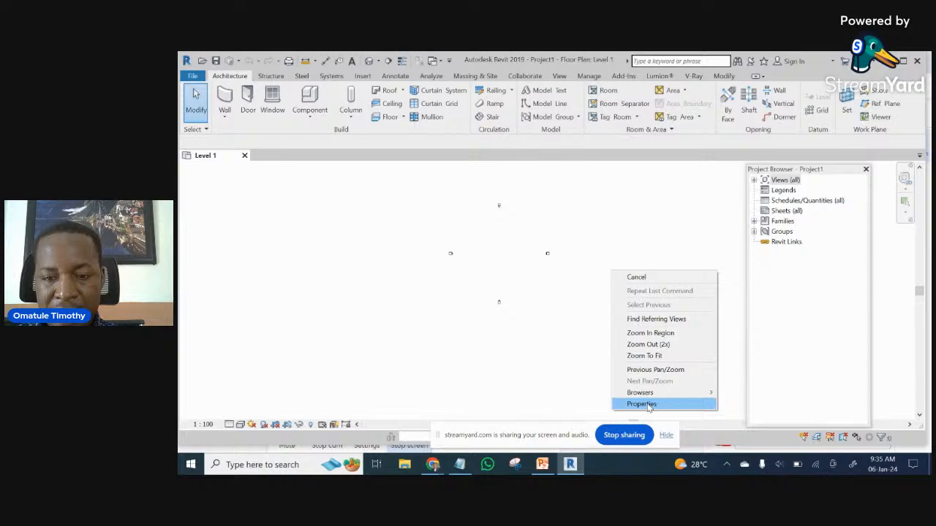
pyautogui.click(642, 405)
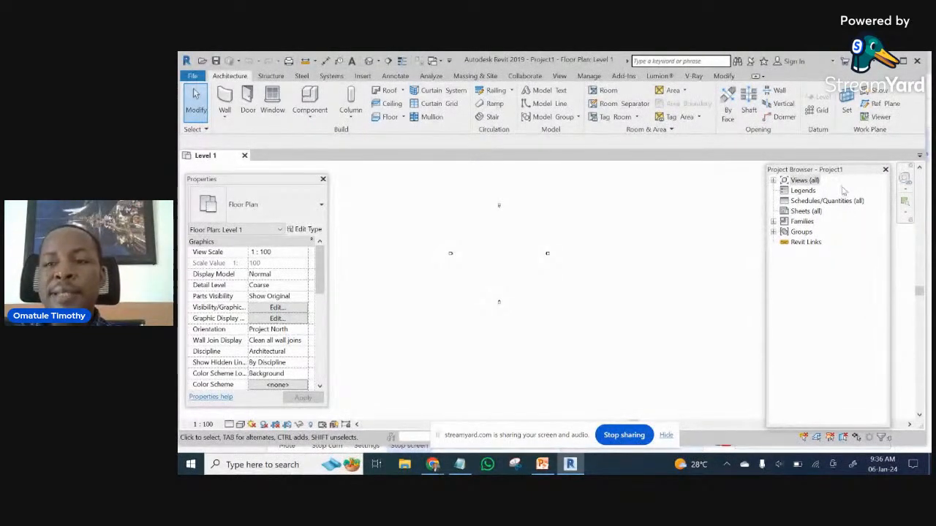
# - Expand the Views branch and open the South building elevation, framing the Level 1 and Level 2 heads
pyautogui.click(774, 181)
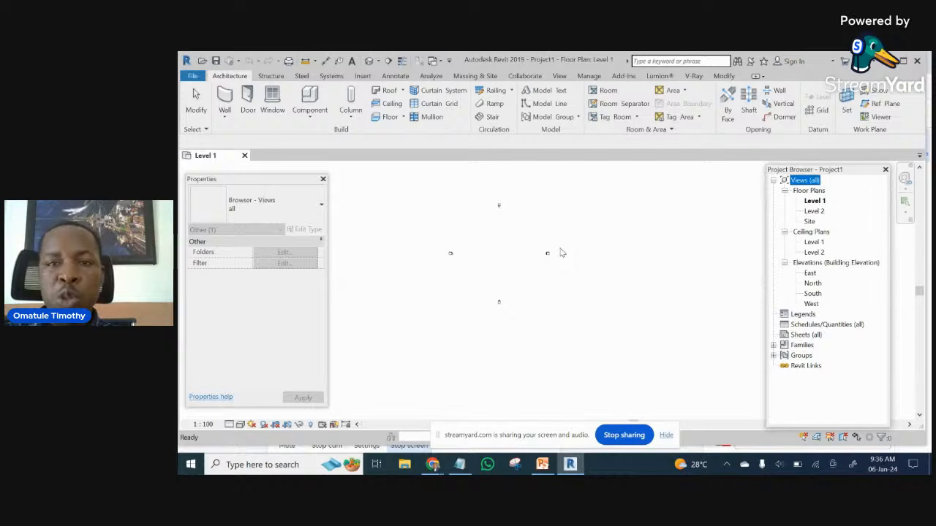
pyautogui.scroll(-1, 556, 246)
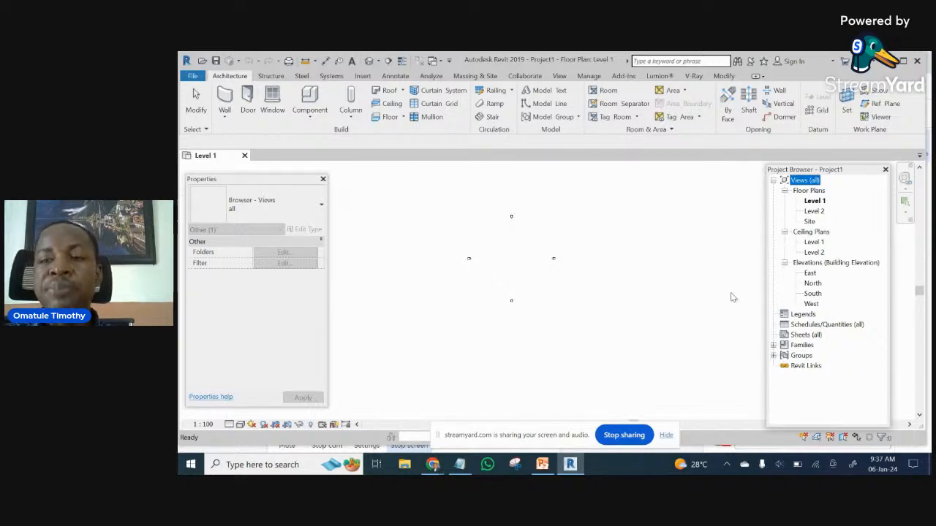
pyautogui.doubleClick(811, 295)
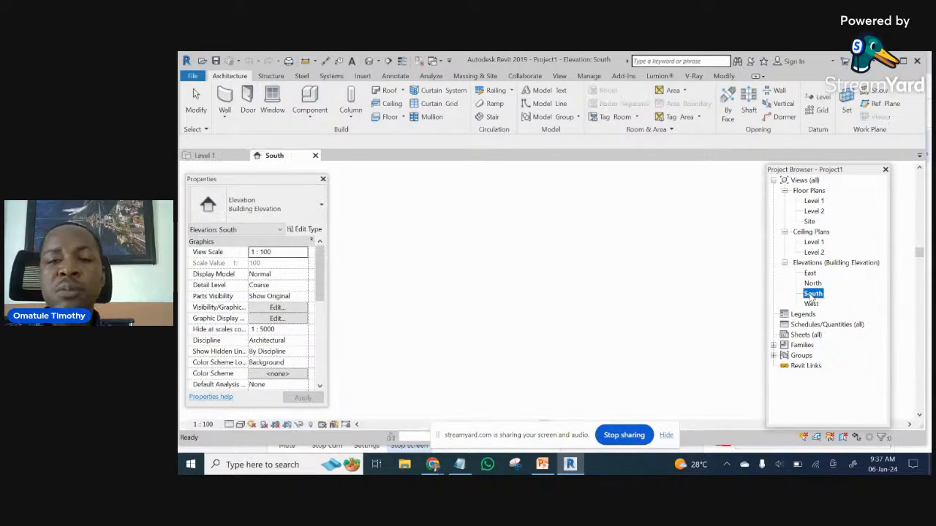
pyautogui.scroll(-4, 504, 318)
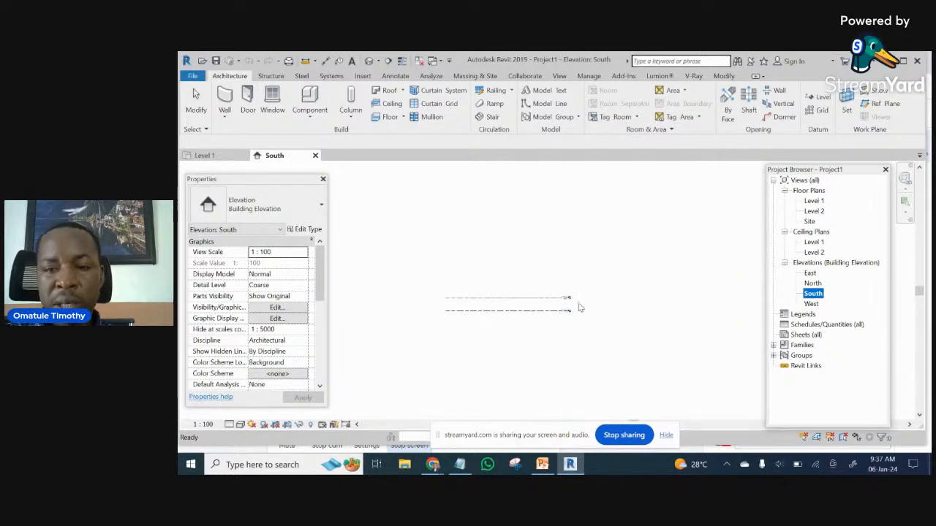
pyautogui.scroll(4, 551, 310)
pyautogui.scroll(-1, 598, 308)
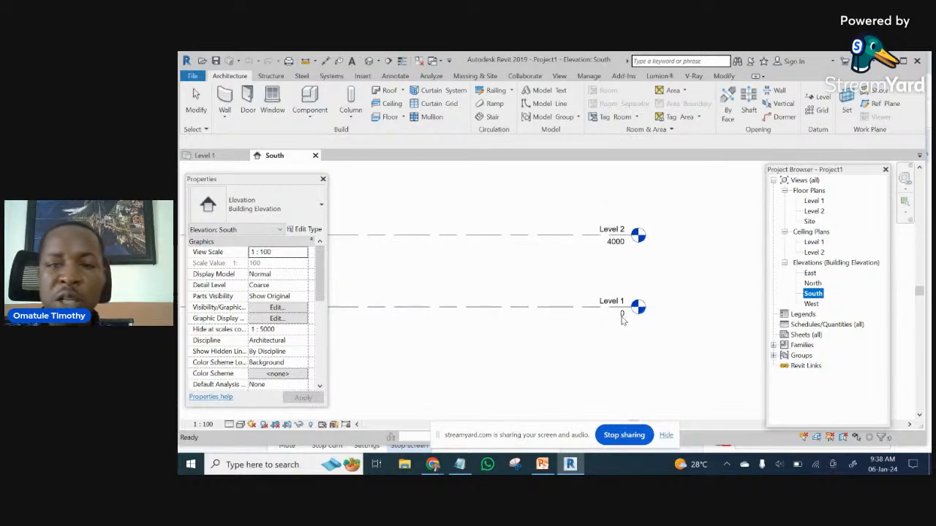
# - Examine the heads of Level 1 and Level 2 in the South elevation, including their names and elevation values
pyautogui.click(649, 307)
pyautogui.scroll(1, 650, 307)
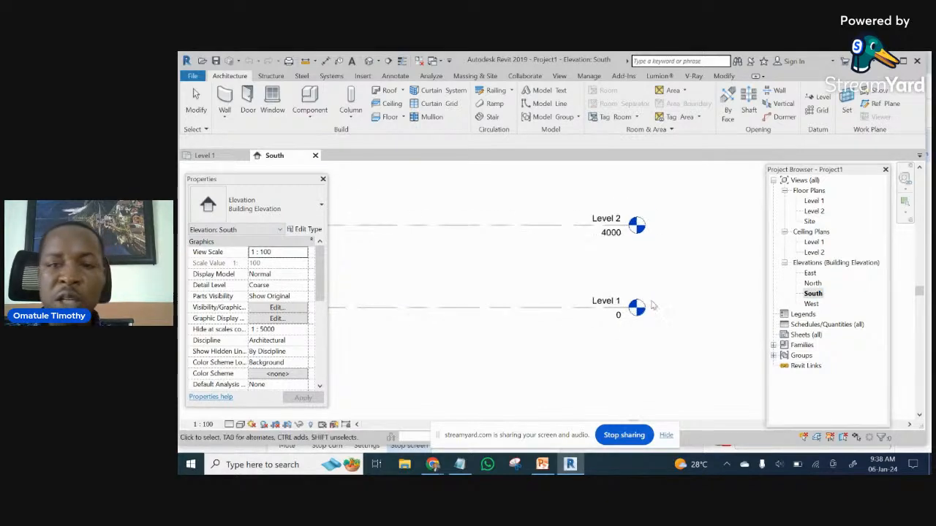
pyautogui.scroll(-3, 654, 258)
pyautogui.scroll(3, 647, 249)
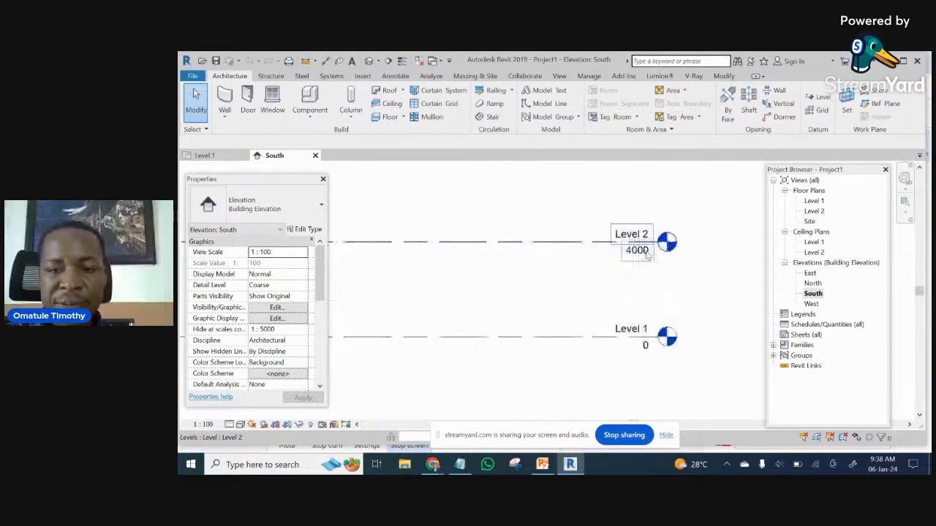
pyautogui.scroll(-2, 647, 252)
pyautogui.scroll(5, 634, 311)
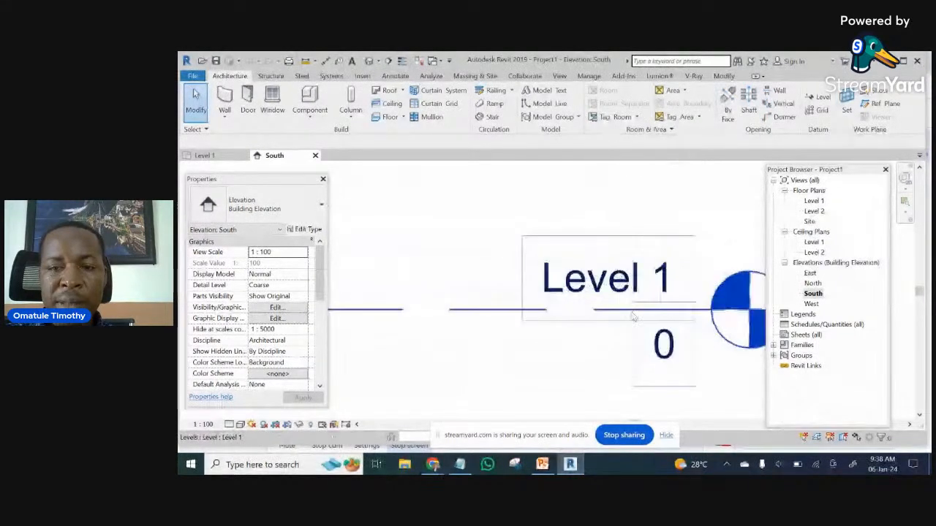
pyautogui.scroll(-4, 629, 321)
pyautogui.scroll(4, 631, 314)
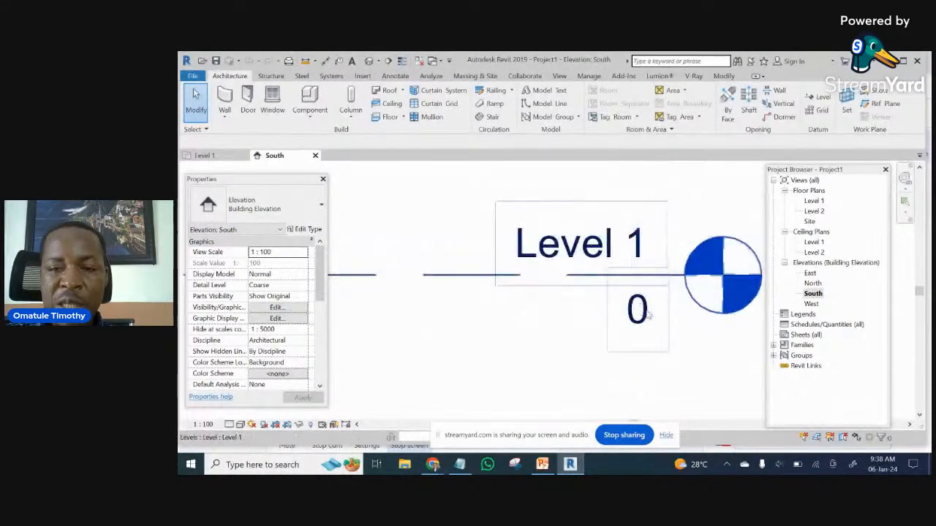
pyautogui.scroll(-4, 643, 307)
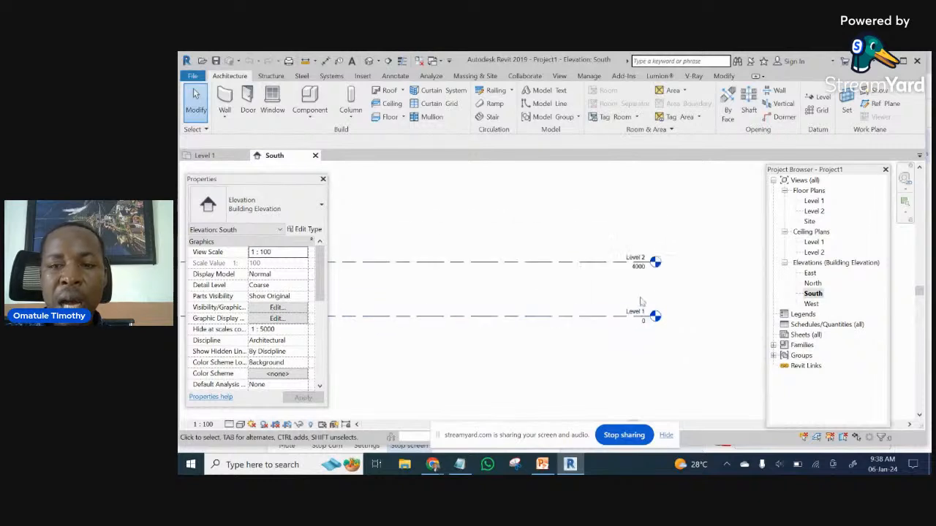
pyautogui.scroll(5, 636, 296)
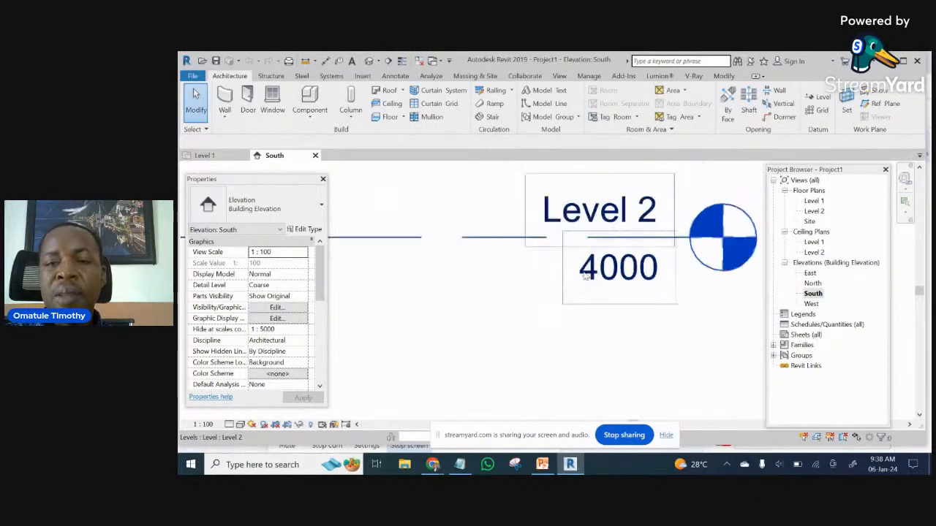
pyautogui.scroll(-2, 585, 275)
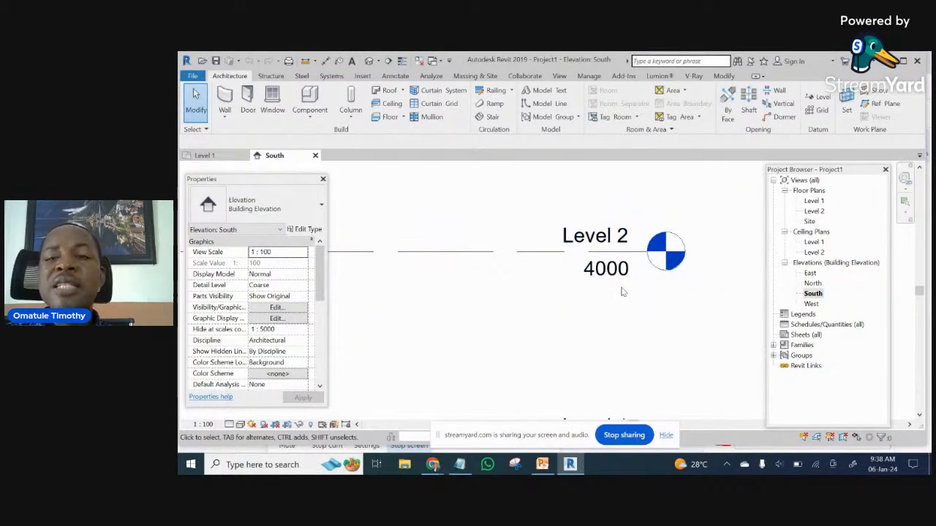
pyautogui.scroll(1, 625, 291)
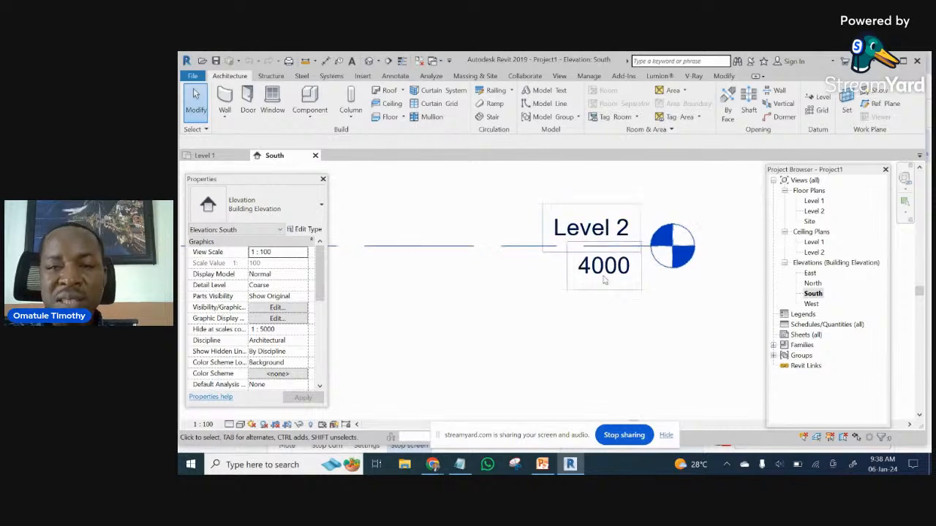
# - Inspect the Level 2 line by selecting it in the elevation, and clear the selection
pyautogui.scroll(-4, 655, 211)
pyautogui.scroll(-1, 654, 219)
pyautogui.scroll(3, 643, 227)
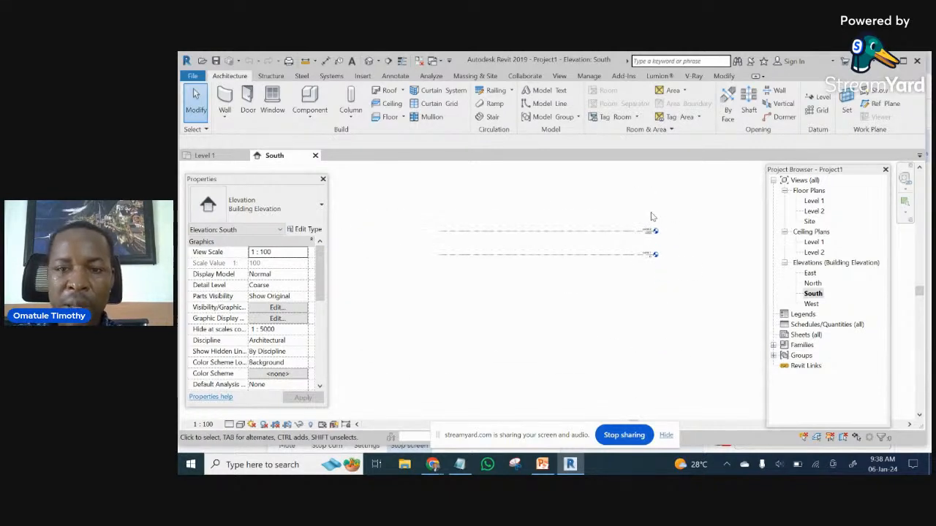
pyautogui.scroll(-3, 636, 247)
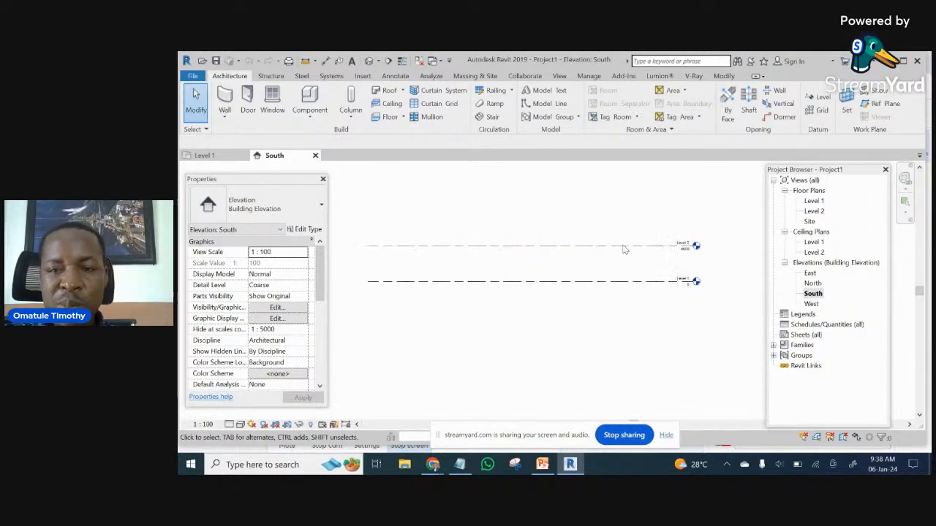
pyautogui.click(629, 248)
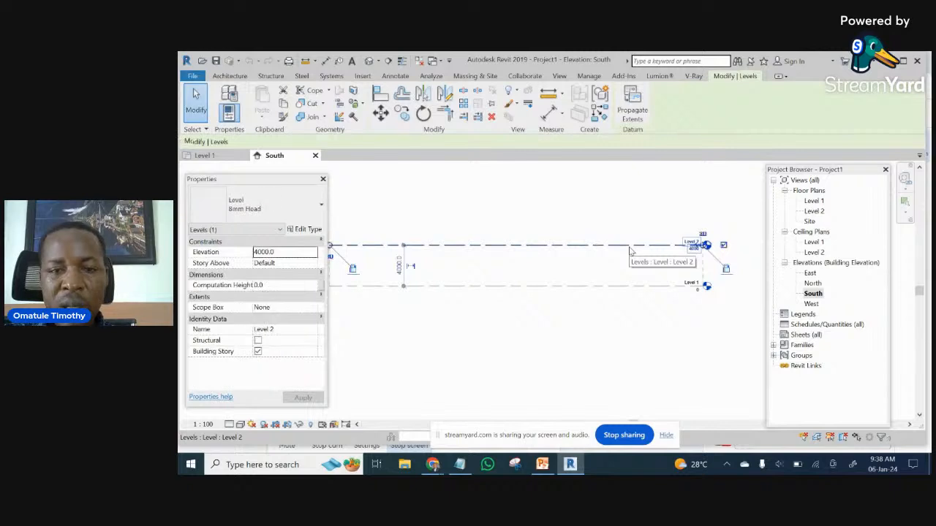
pyautogui.click(643, 215)
pyautogui.scroll(-3, 636, 247)
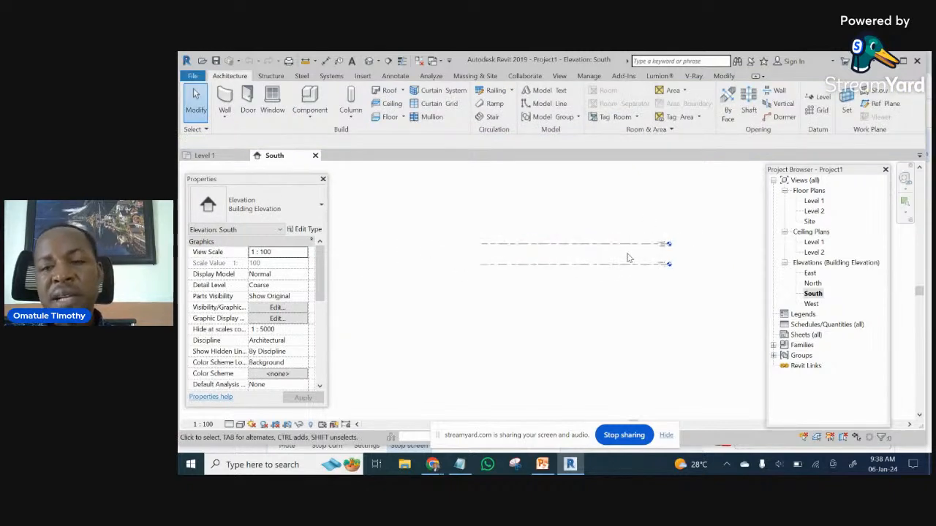
# - Set the elevation of Level 2 to 600 directly at its level head
pyautogui.scroll(5, 662, 245)
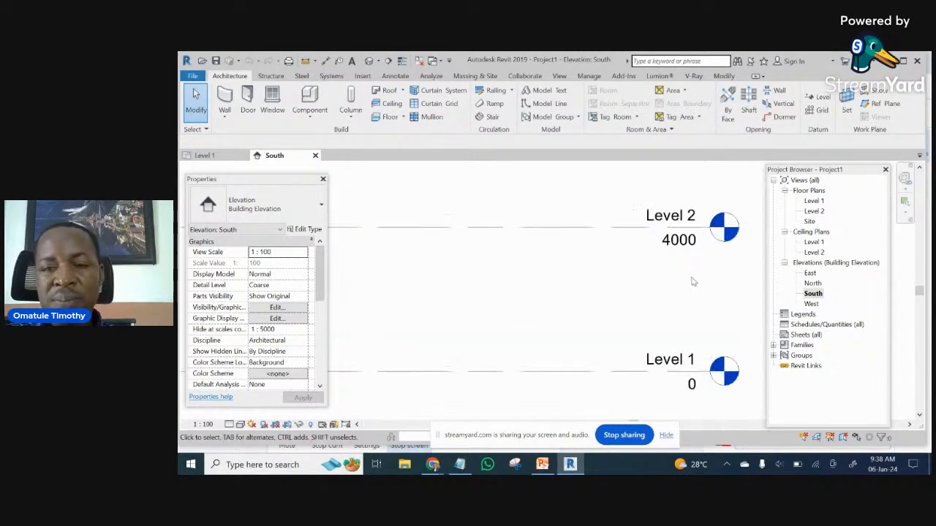
pyautogui.scroll(2, 658, 223)
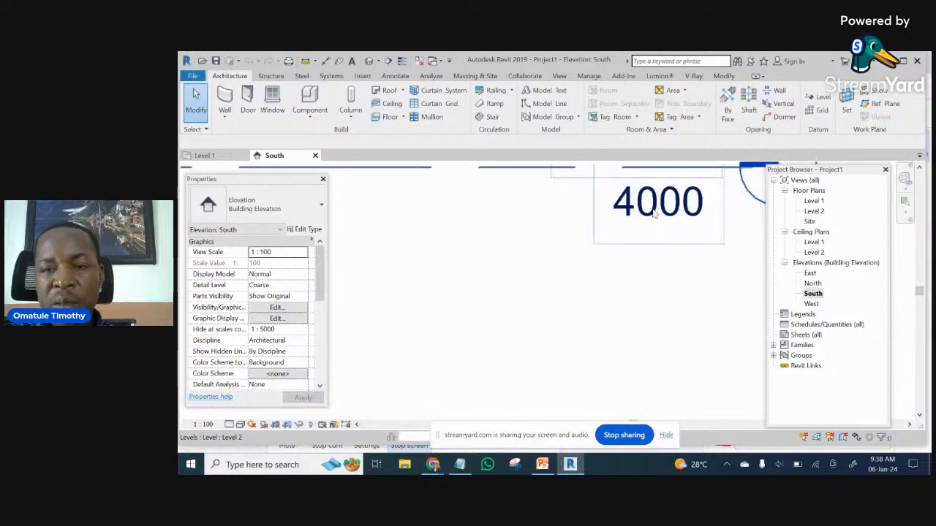
pyautogui.doubleClick(655, 210)
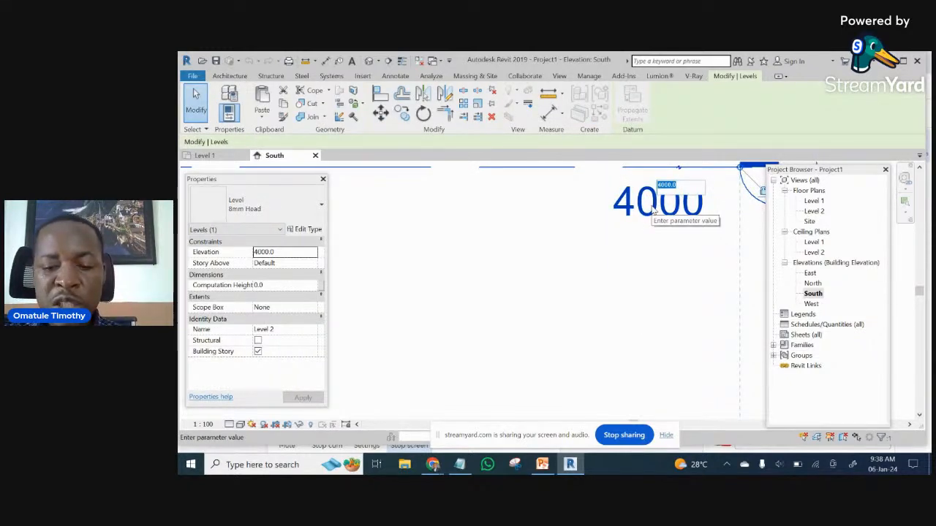
pyautogui.write('6000')
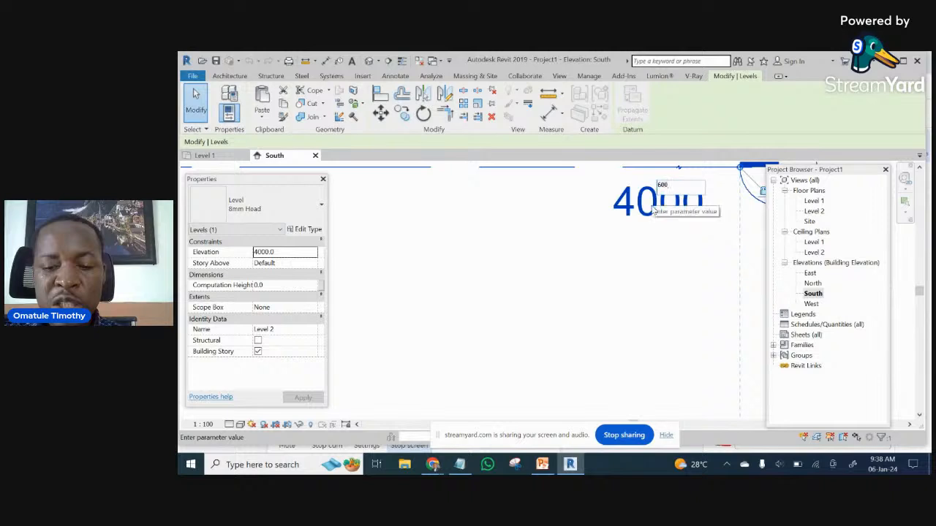
pyautogui.press('Return')
pyautogui.scroll(-2, 615, 266)
pyautogui.click(616, 257)
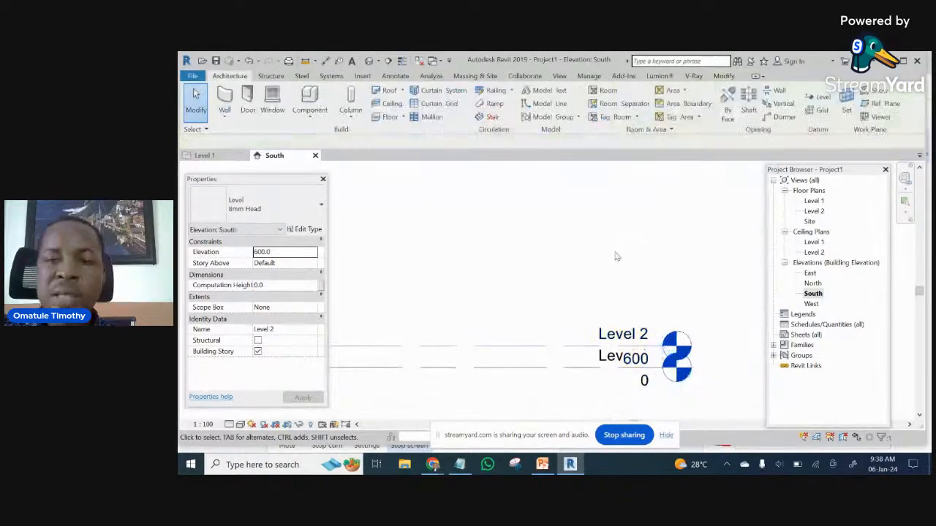
# - Set the elevation of Level 2 to 450 at its level head and deselect the level
pyautogui.scroll(-3, 622, 259)
pyautogui.scroll(5, 646, 303)
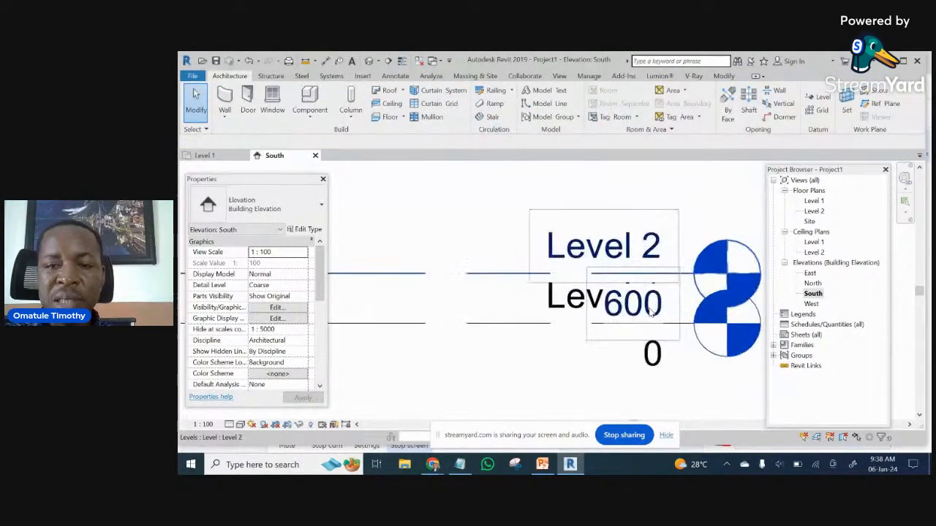
pyautogui.scroll(-1, 659, 310)
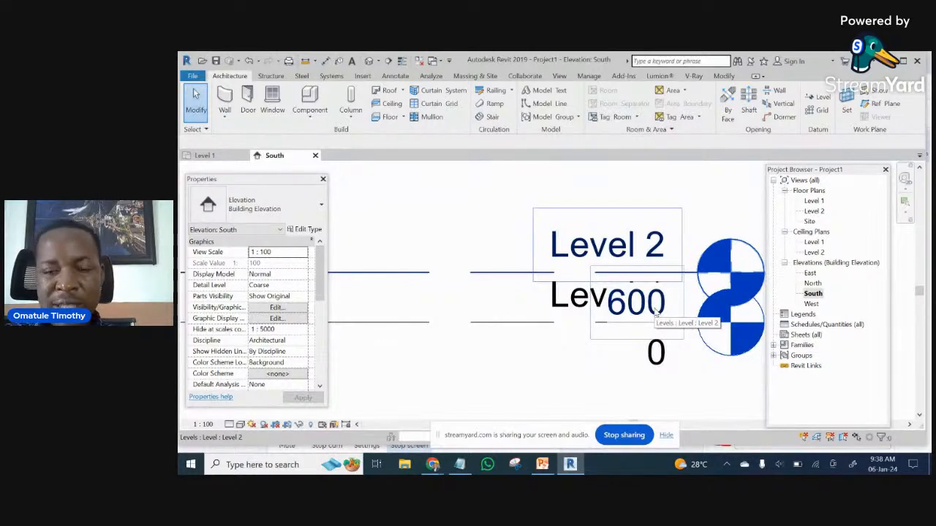
pyautogui.scroll(-3, 656, 313)
pyautogui.moveTo(599, 316); pyautogui.dragTo(529, 271, button='middle')
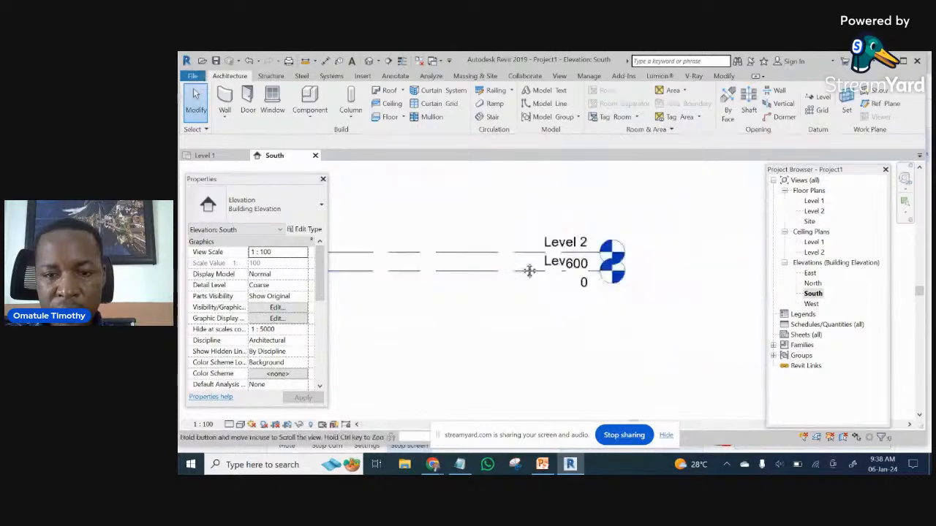
pyautogui.scroll(3, 572, 261)
pyautogui.click(585, 272)
pyautogui.click(585, 269)
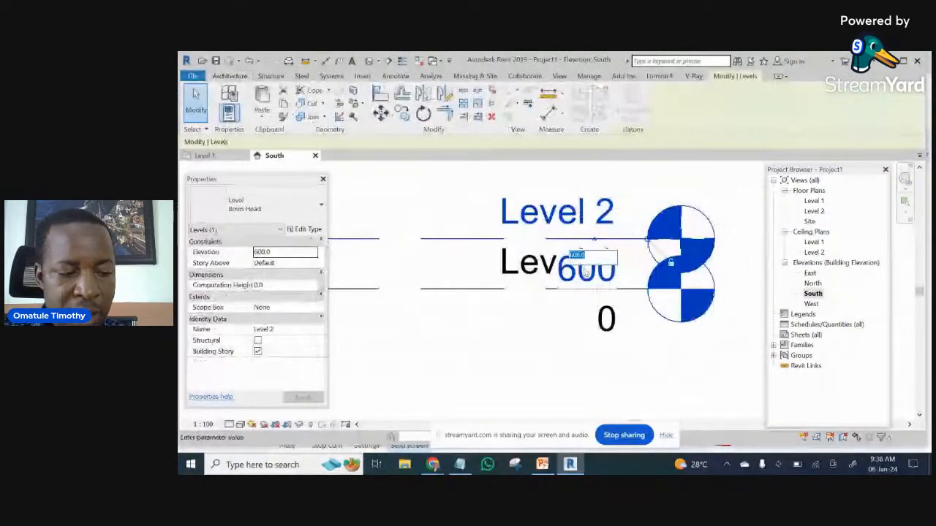
pyautogui.write('540')
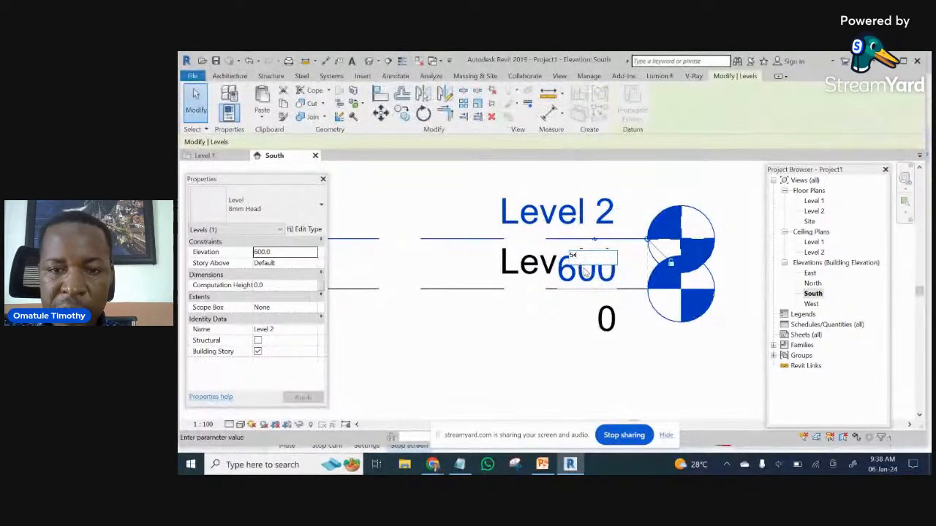
pyautogui.press('BackSpace')
pyautogui.press('BackSpace')
pyautogui.press('BackSpace')
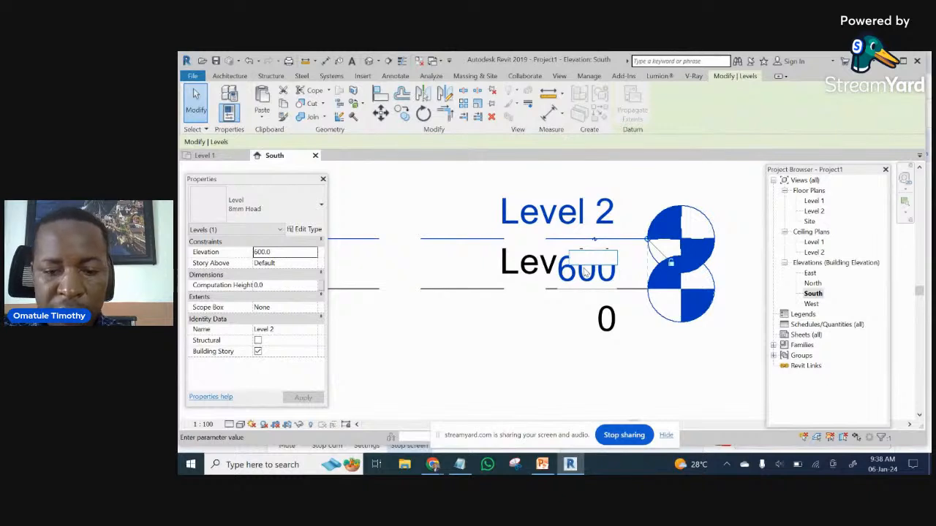
pyautogui.write('450')
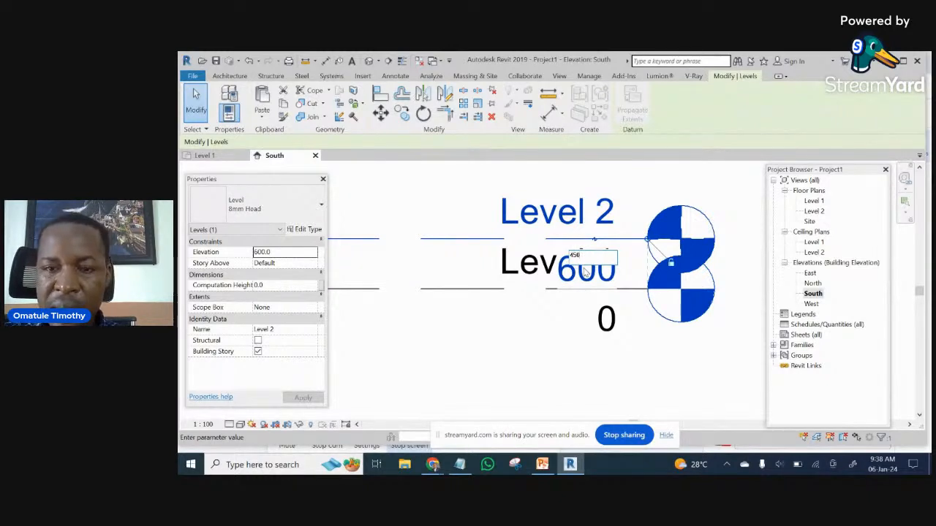
pyautogui.press('Return')
pyautogui.click(544, 193)
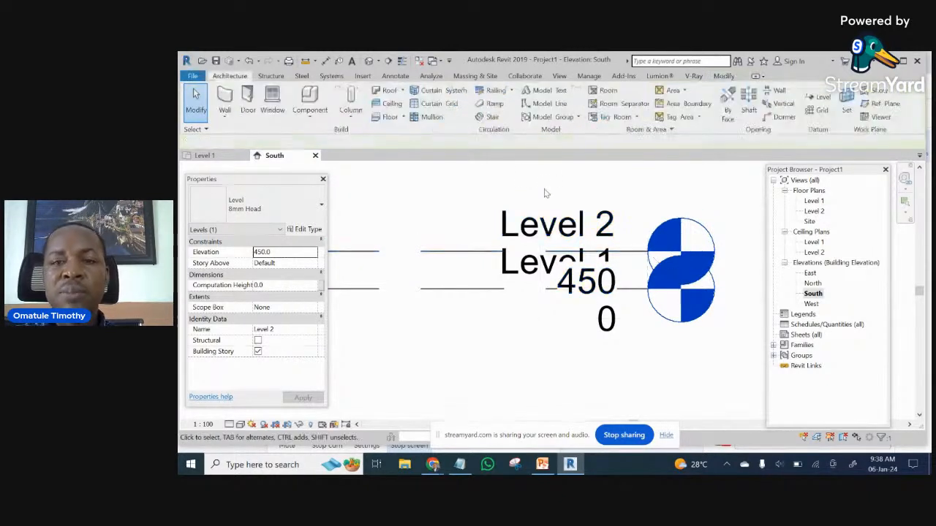
# - Examine the spacing between the Level 1 and Level 2 lines along their length
pyautogui.moveTo(673, 230); pyautogui.dragTo(695, 246, button='middle')
pyautogui.scroll(-7, 690, 245)
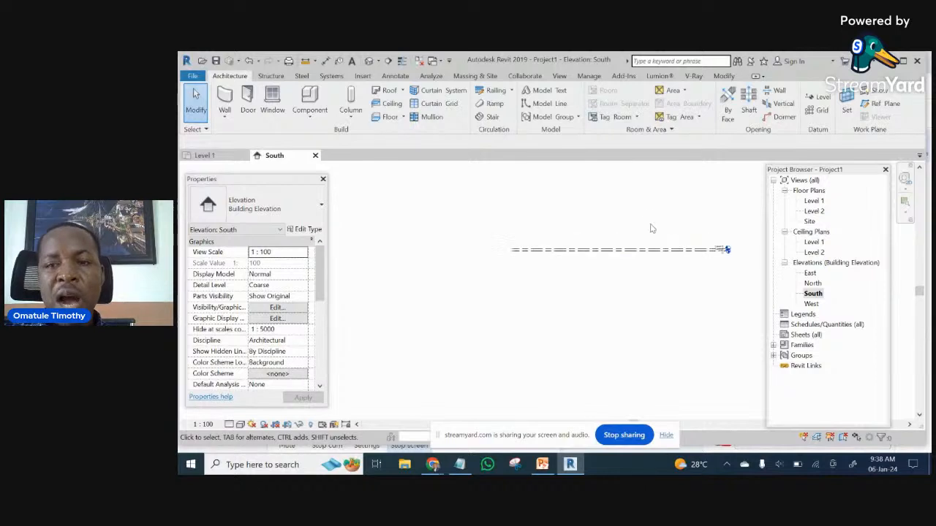
pyautogui.scroll(3, 675, 231)
pyautogui.scroll(5, 574, 233)
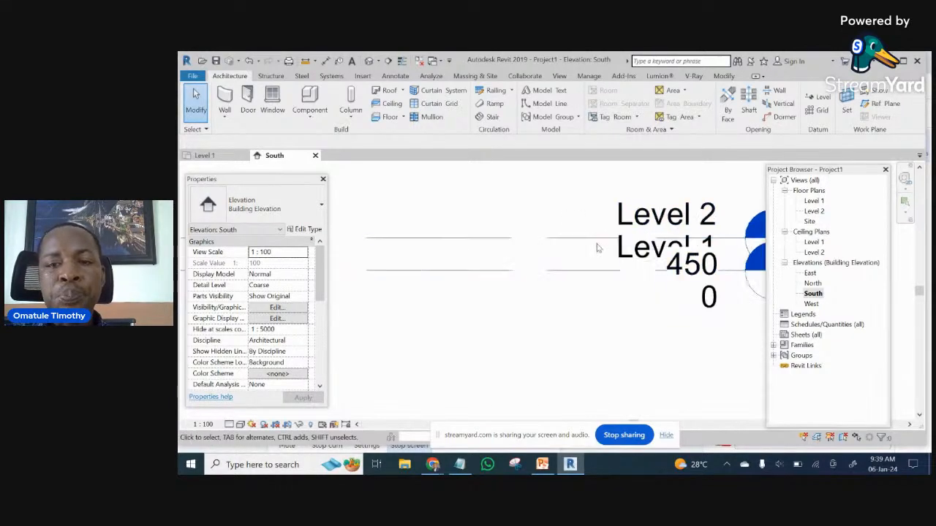
pyautogui.scroll(-5, 560, 211)
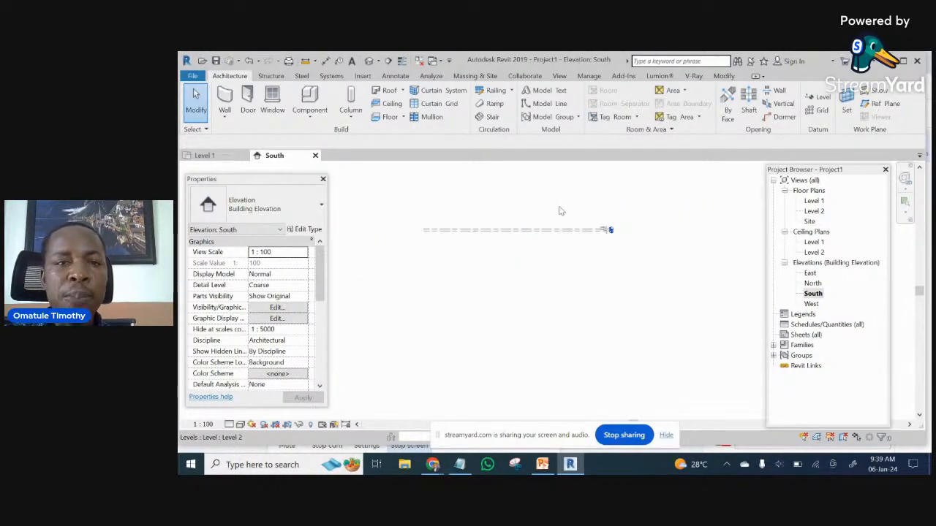
pyautogui.moveTo(568, 215); pyautogui.dragTo(570, 271, button='middle')
pyautogui.scroll(1, 542, 236)
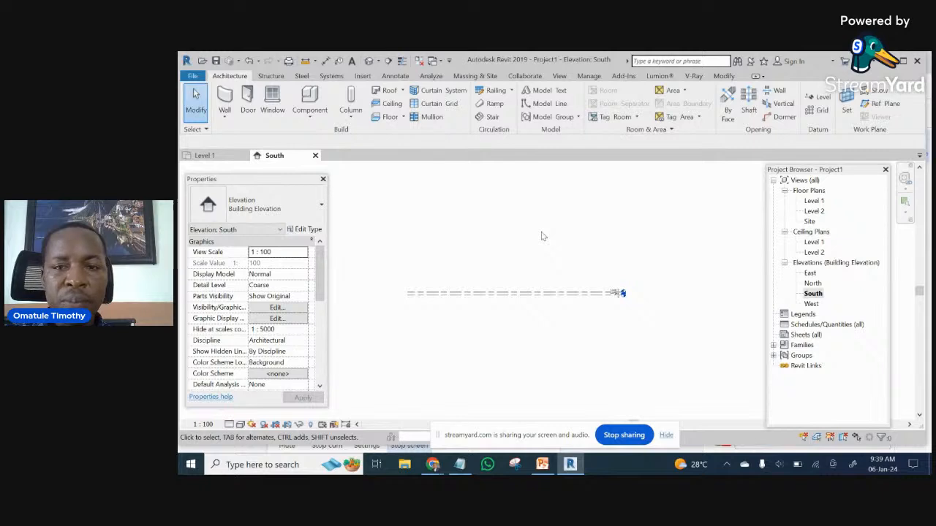
# - Create a level similar to Level 2, offset 150 above it by picking its line, with plan view creation enabled
pyautogui.scroll(2, 527, 287)
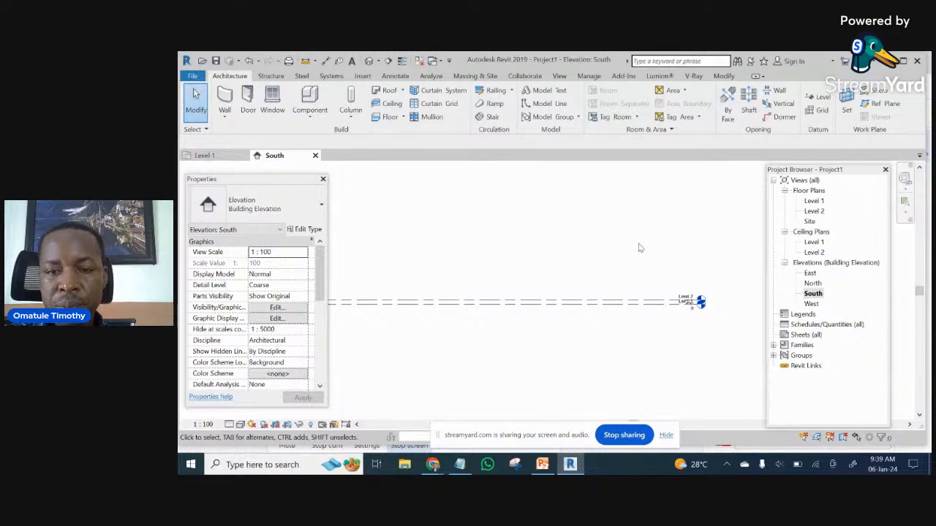
pyautogui.scroll(2, 621, 302)
pyautogui.click(622, 301)
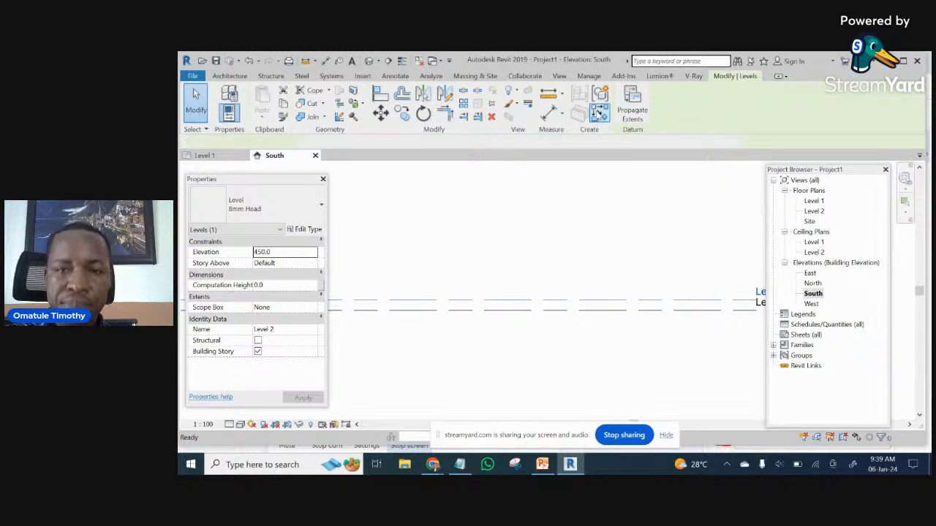
pyautogui.click(598, 113)
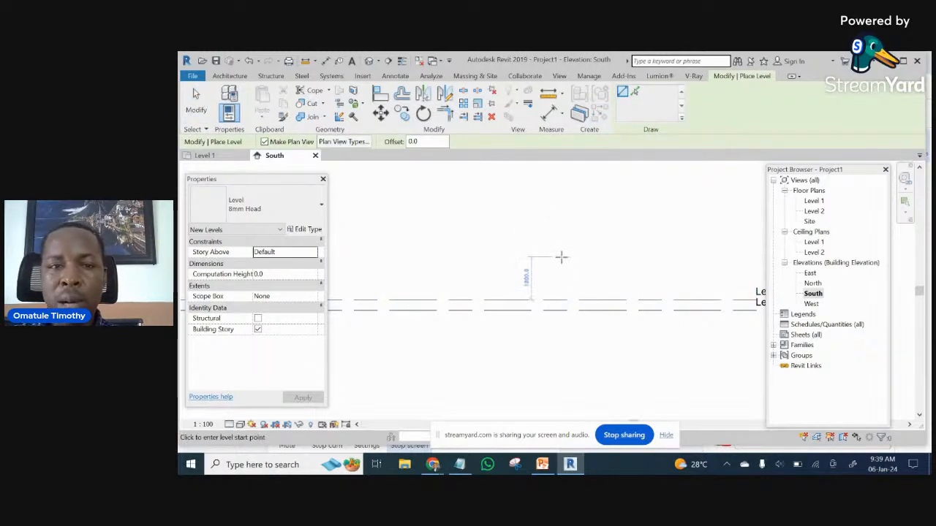
pyautogui.scroll(-2, 567, 252)
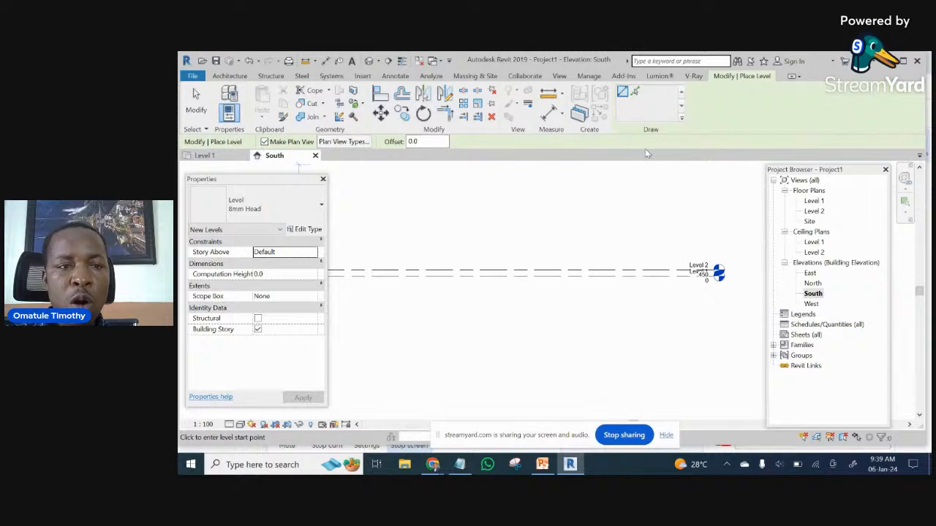
pyautogui.doubleClick(413, 141)
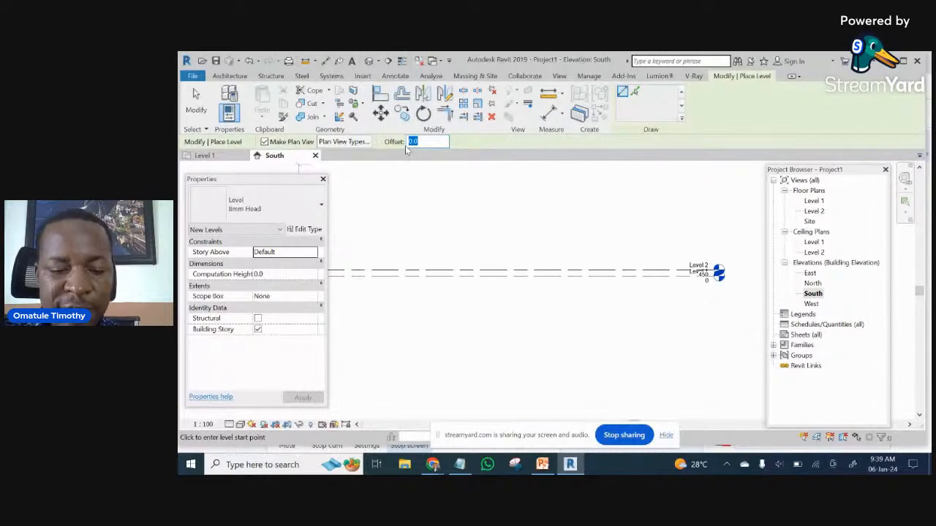
pyautogui.write('150')
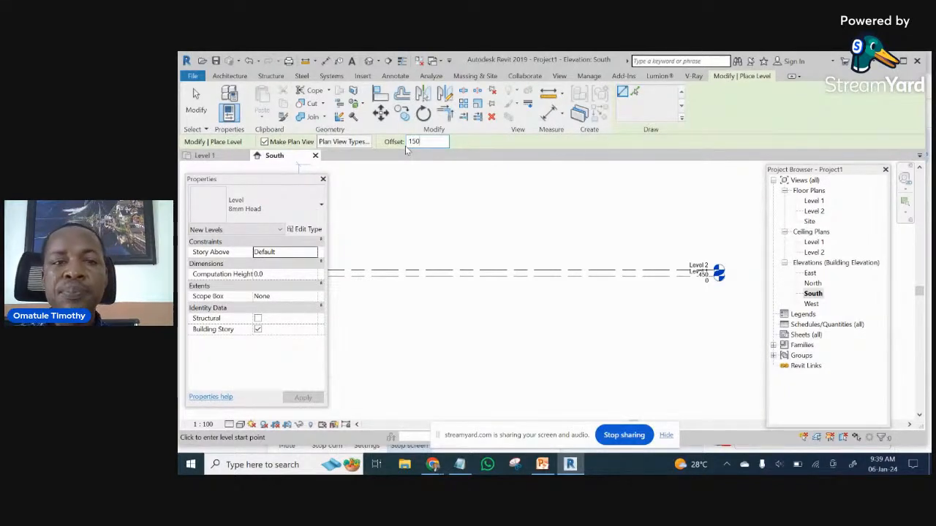
pyautogui.press('Return')
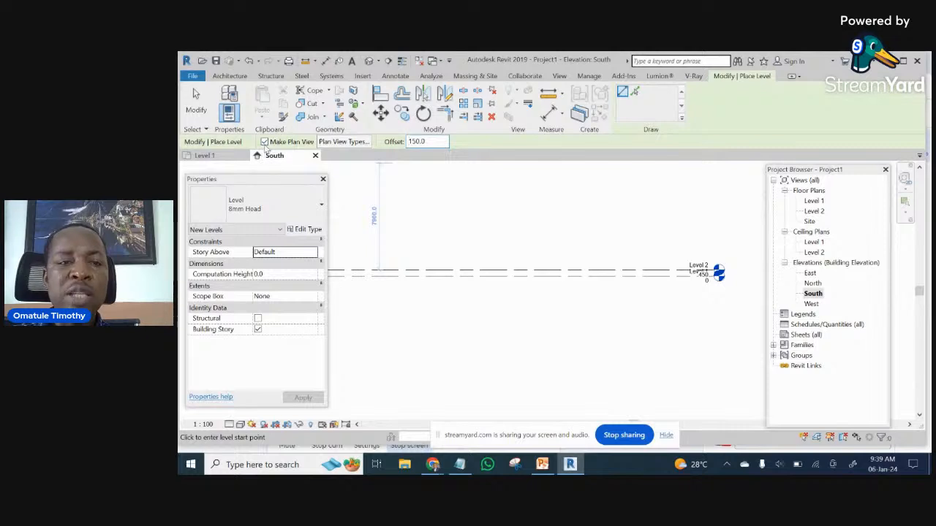
pyautogui.click(264, 142)
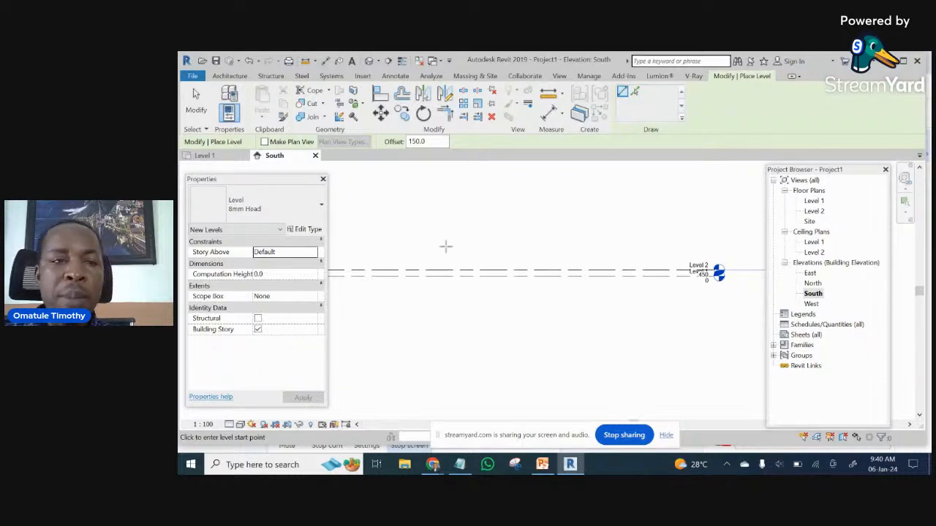
pyautogui.click(264, 142)
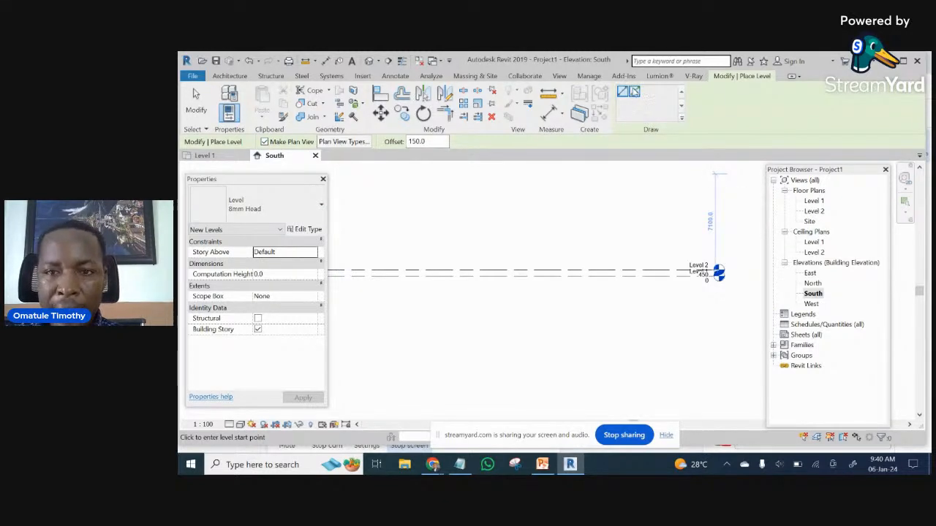
pyautogui.click(634, 91)
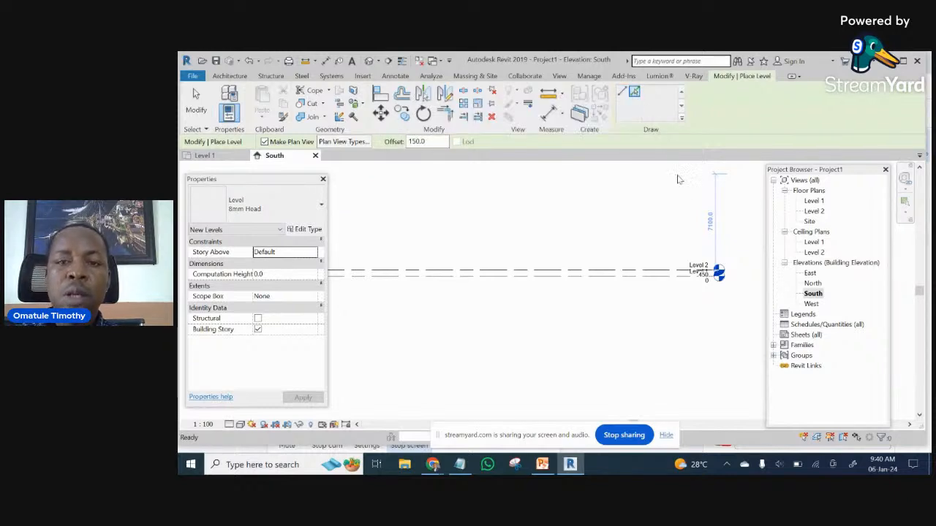
pyautogui.scroll(3, 561, 271)
pyautogui.scroll(3, 560, 267)
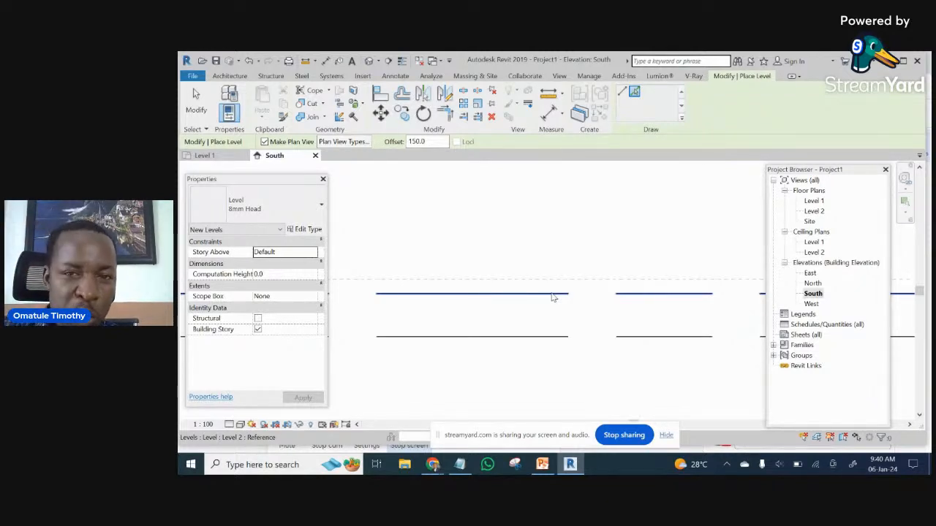
pyautogui.click(553, 298)
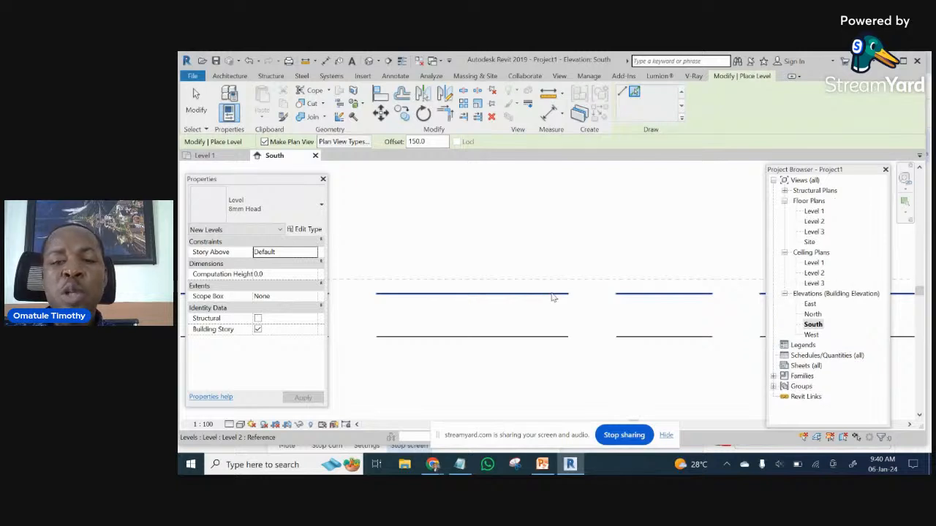
# - Add a level at an offset of 3600 above Level 3 by picking the Level 3 line
pyautogui.scroll(-5, 554, 302)
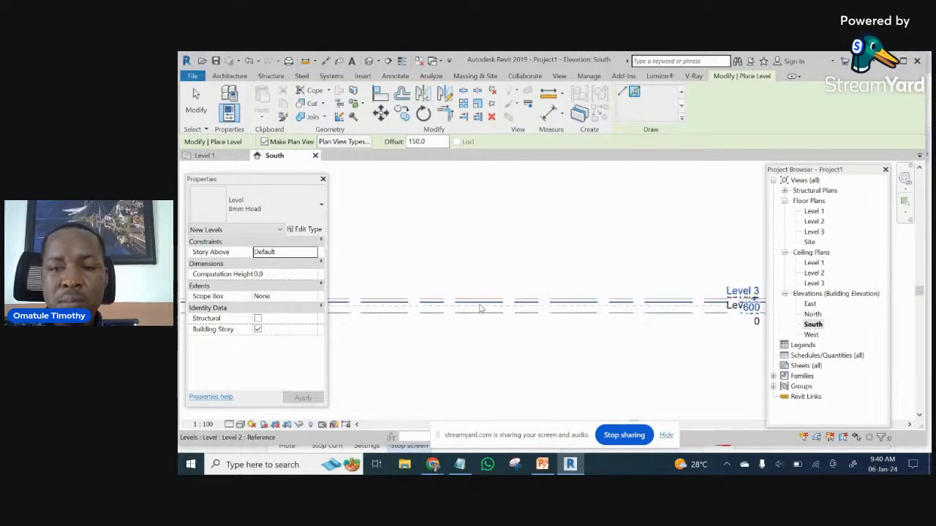
pyautogui.scroll(5, 614, 306)
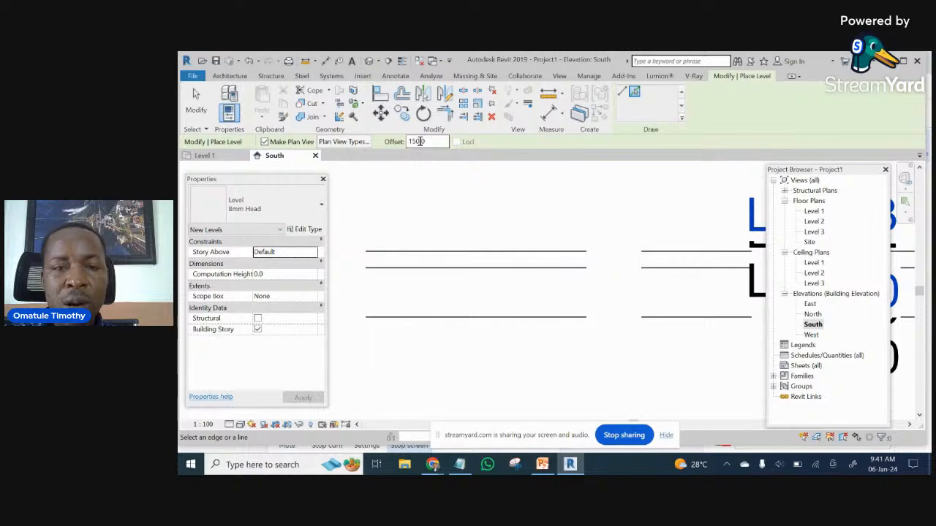
pyautogui.scroll(-5, 539, 271)
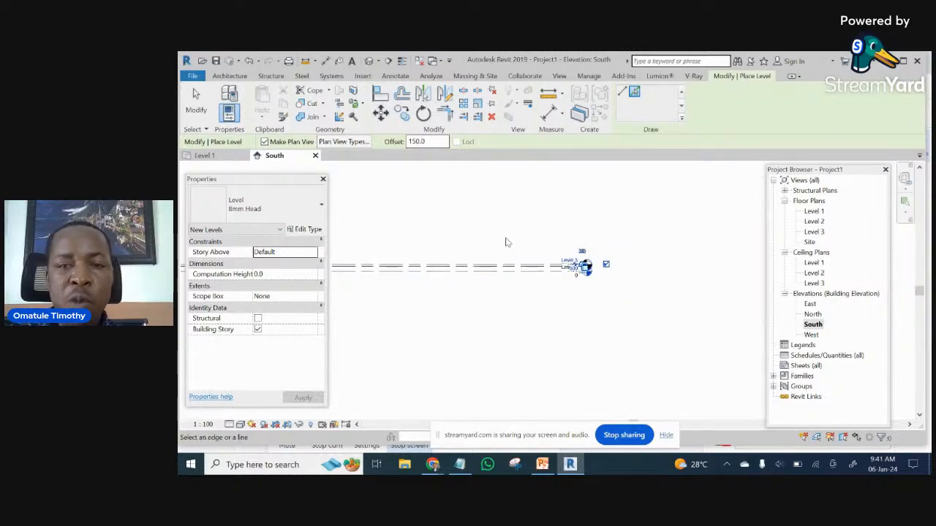
pyautogui.moveTo(507, 242); pyautogui.dragTo(651, 266, button='middle')
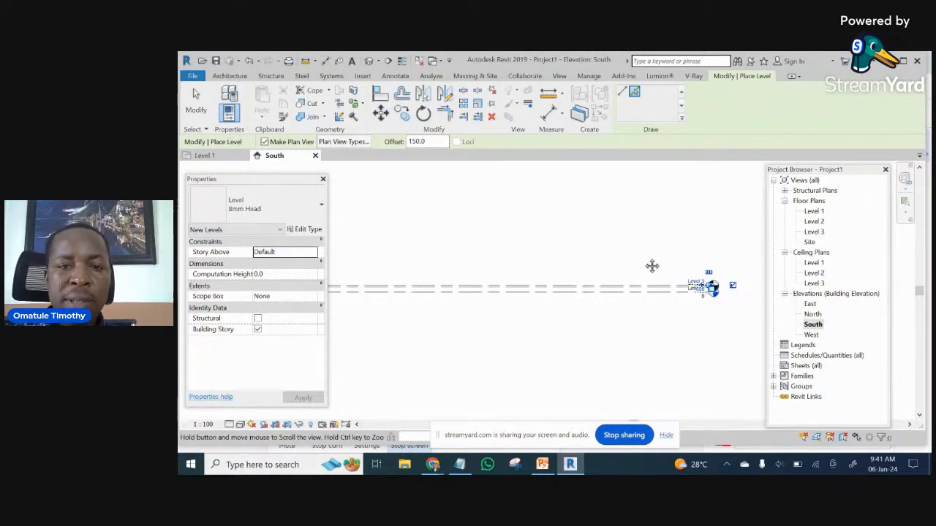
pyautogui.scroll(4, 652, 266)
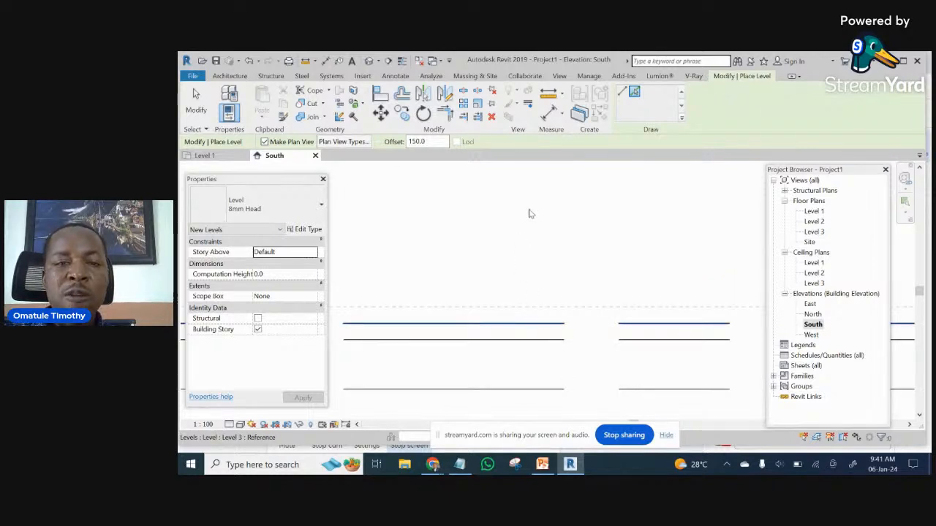
pyautogui.click(432, 141)
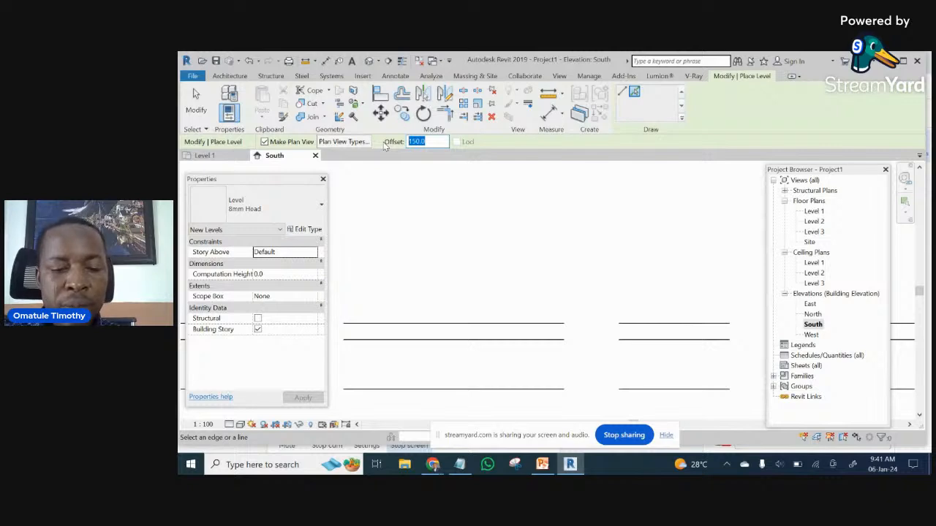
pyautogui.write('3600')
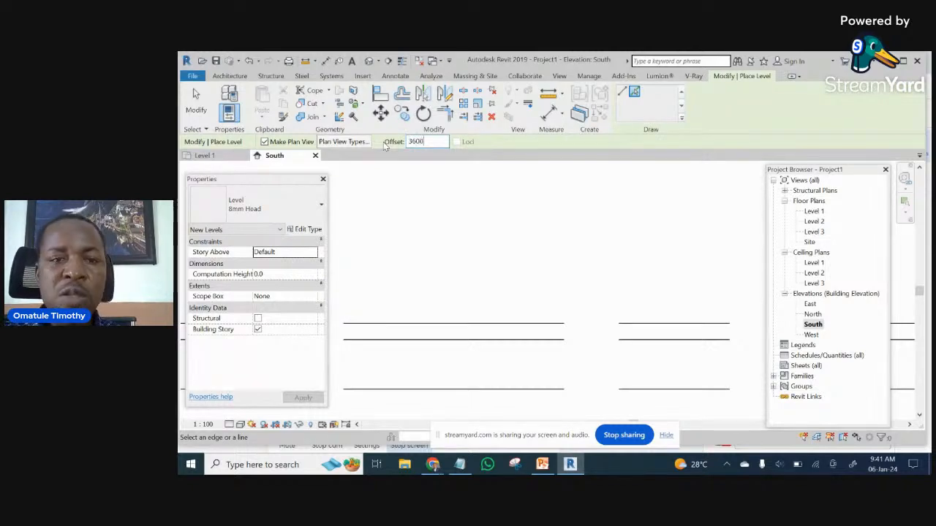
pyautogui.press('Return')
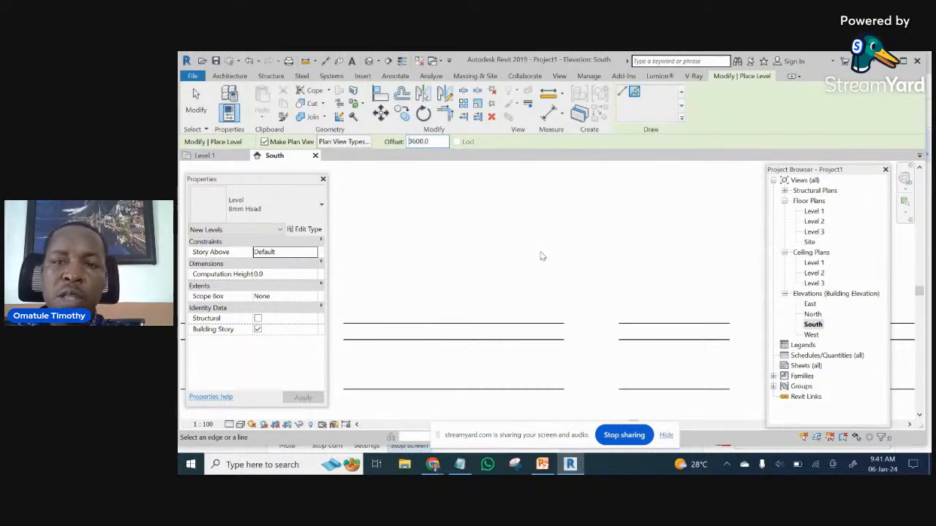
pyautogui.scroll(-4, 559, 267)
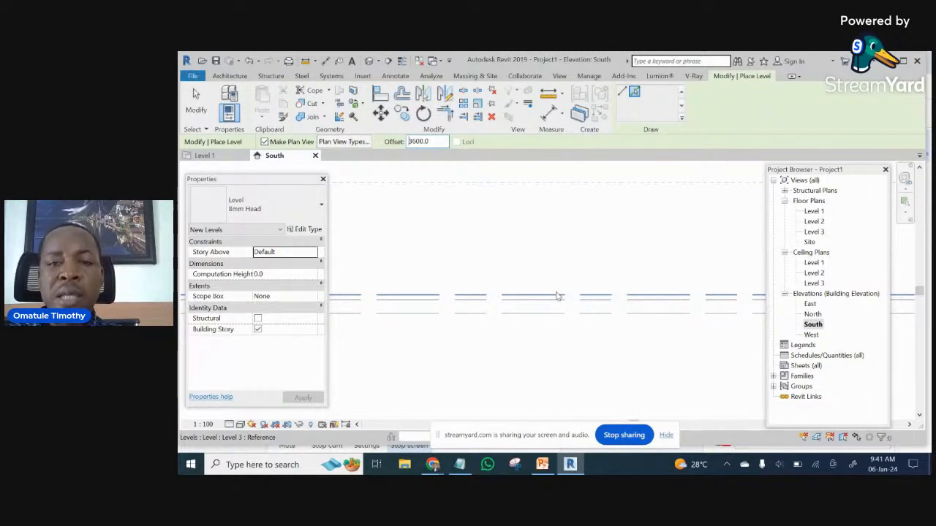
pyautogui.click(556, 293)
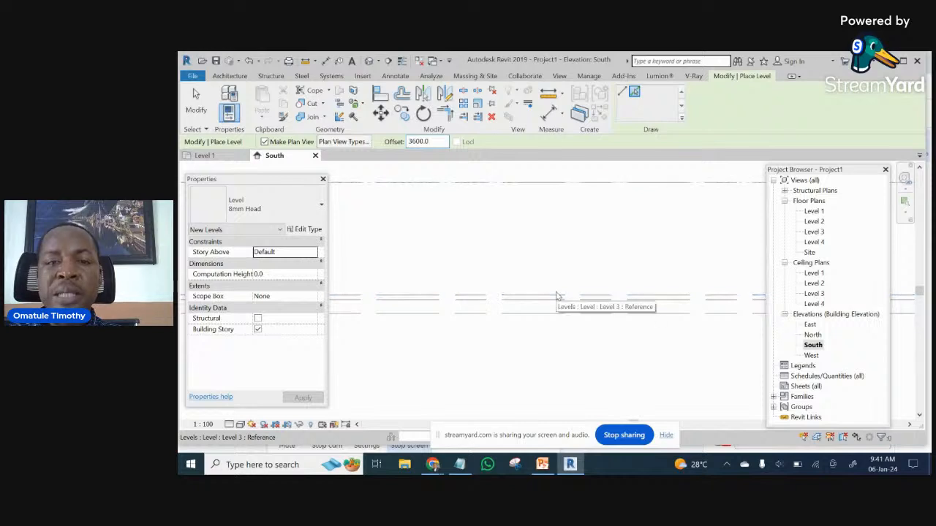
# - Add a level at an offset of 150 above Level 4 by picking the Level 4 line
pyautogui.scroll(-4, 556, 294)
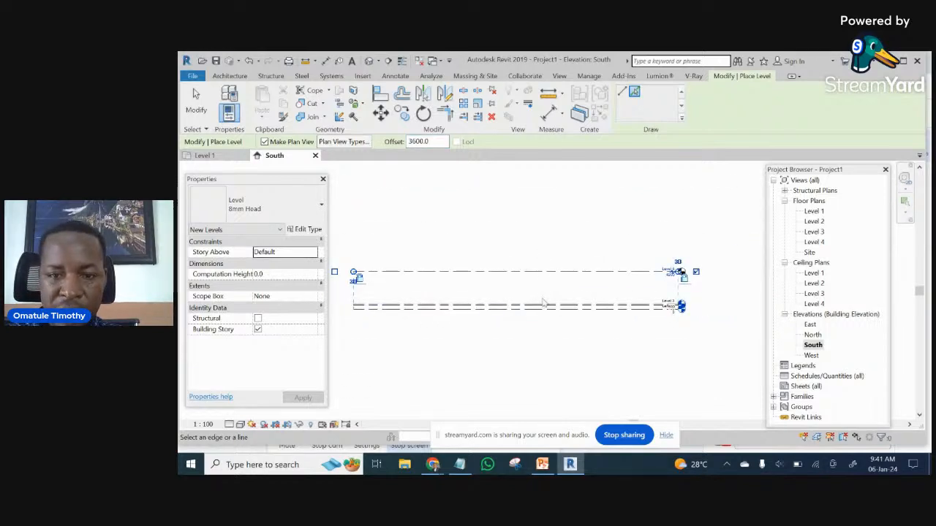
pyautogui.scroll(1, 539, 281)
pyautogui.scroll(1, 538, 282)
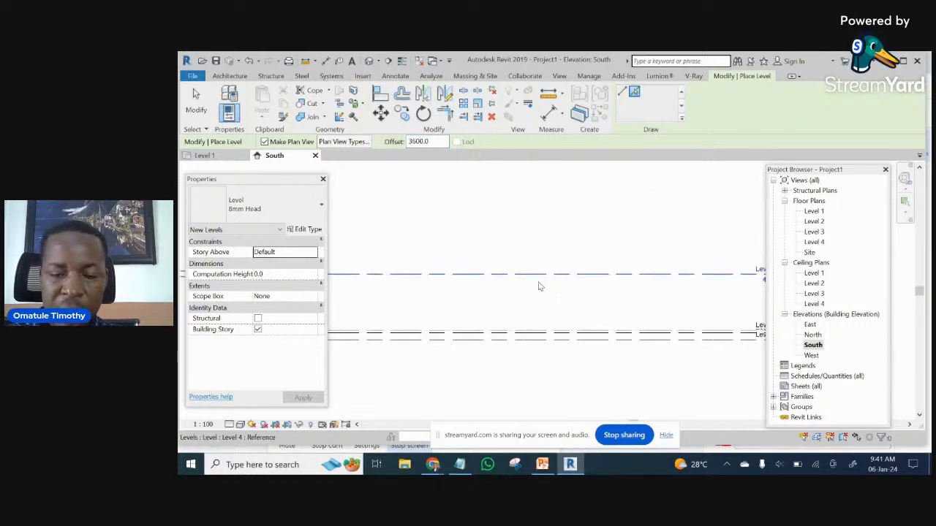
pyautogui.scroll(1, 537, 284)
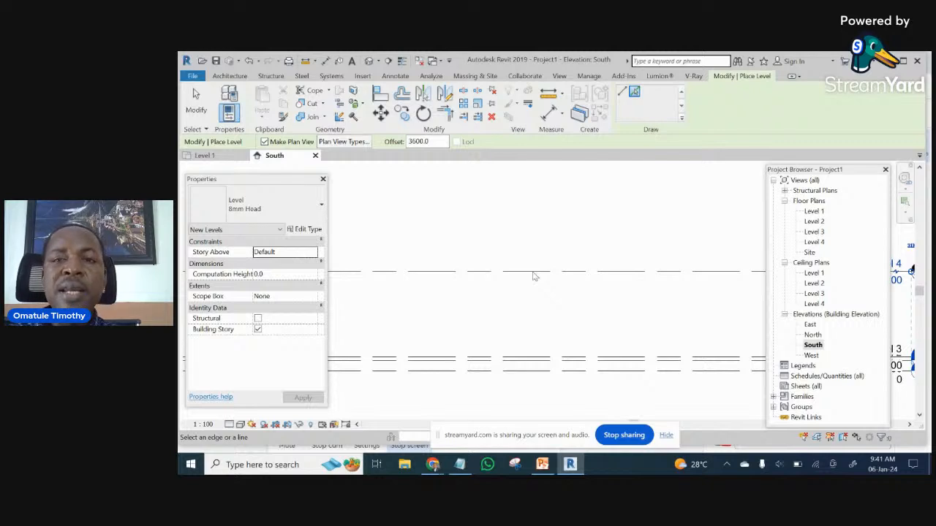
pyautogui.scroll(1, 500, 276)
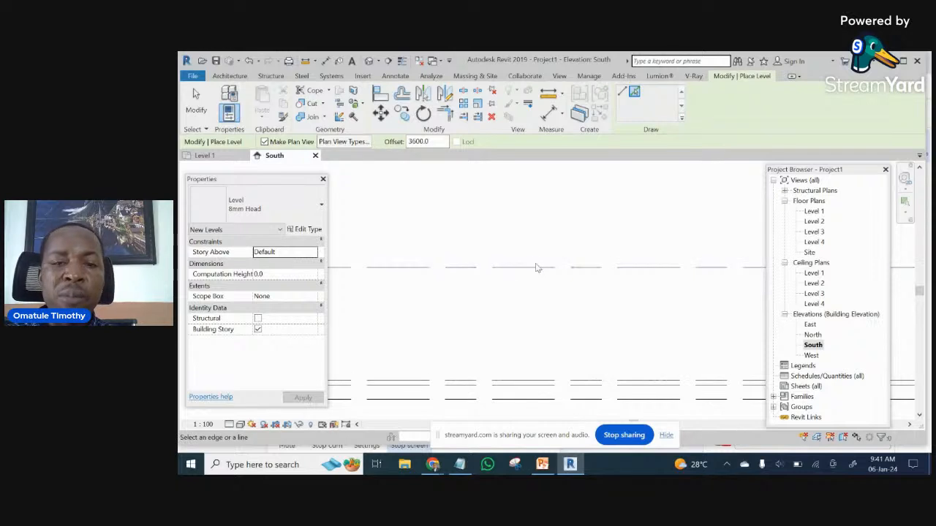
pyautogui.doubleClick(434, 142)
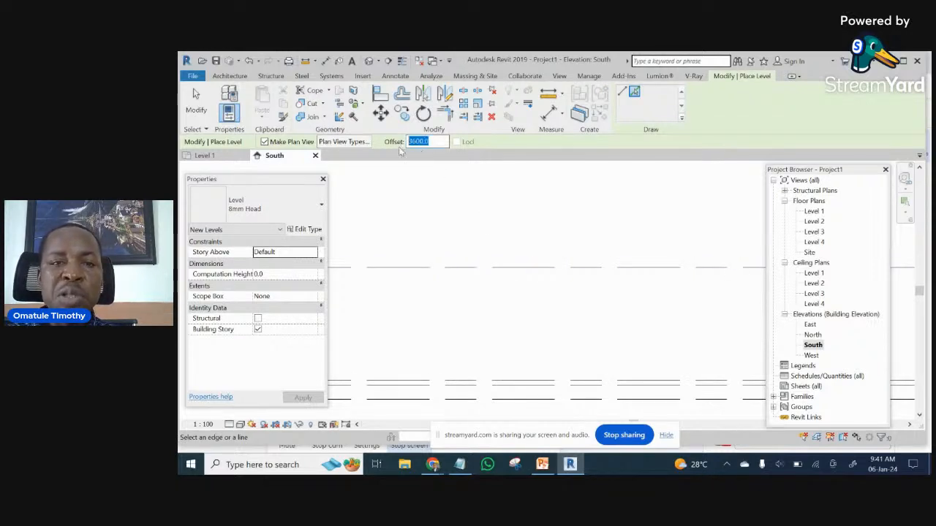
pyautogui.write('150')
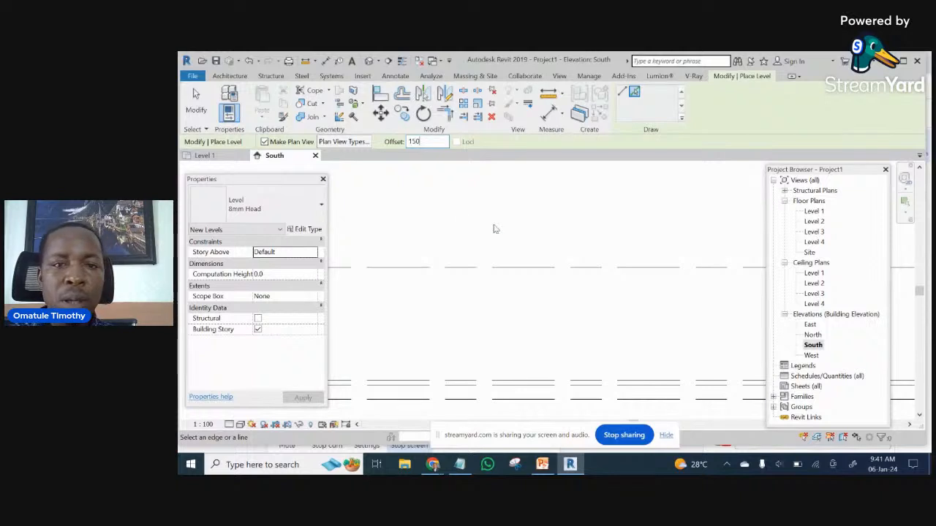
pyautogui.press('Return')
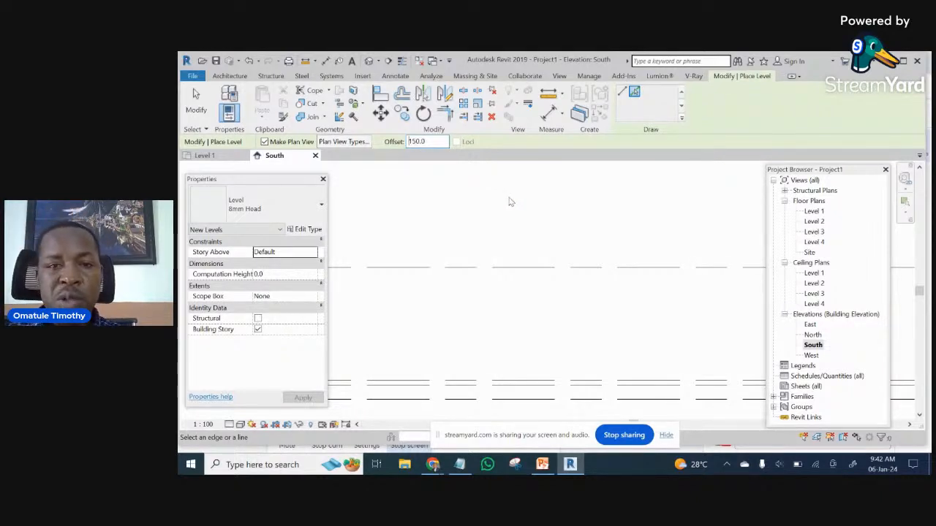
pyautogui.scroll(-1, 503, 249)
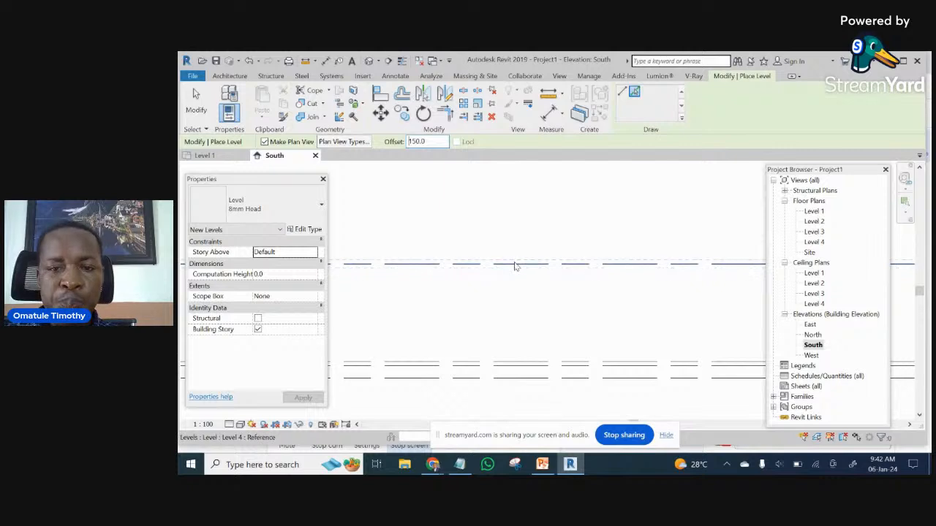
pyautogui.click(515, 263)
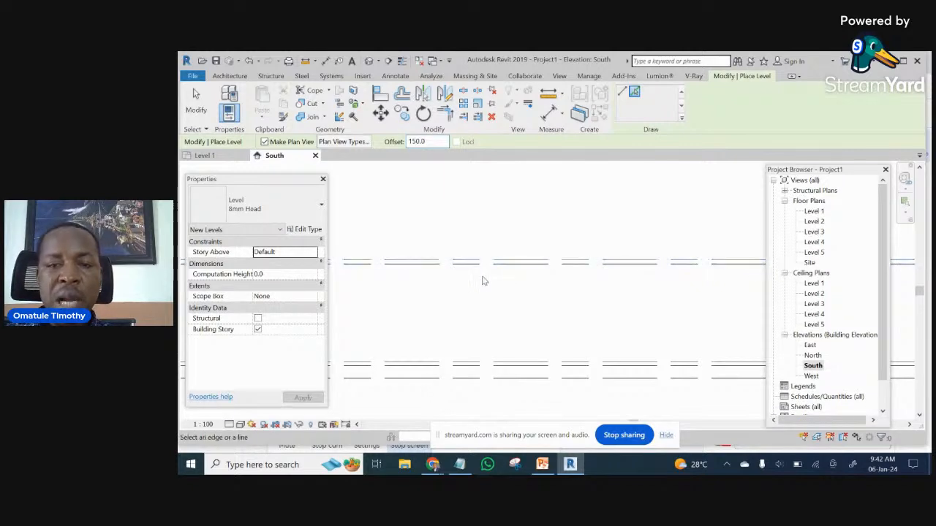
# - Add a level at an offset of 3600 above Level 5 by picking the Level 5 line
pyautogui.scroll(-5, 483, 276)
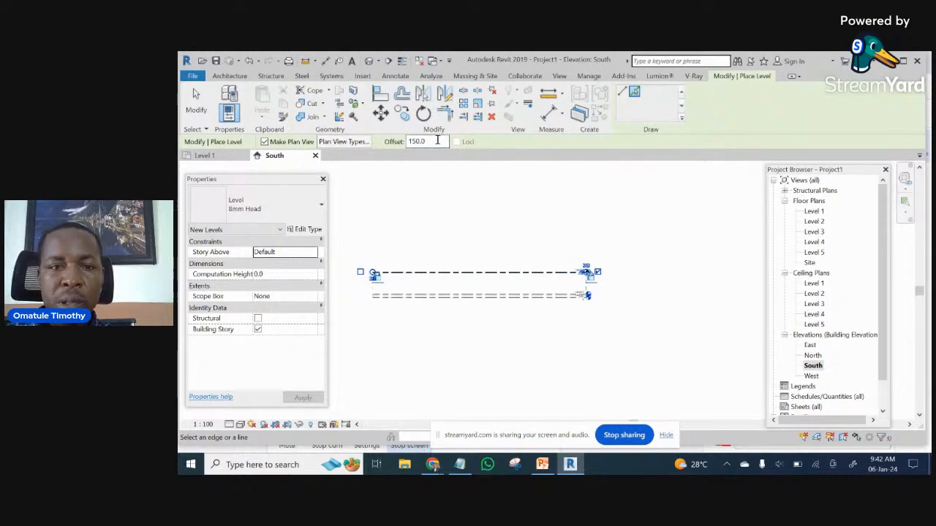
pyautogui.moveTo(437, 141); pyautogui.dragTo(407, 144)
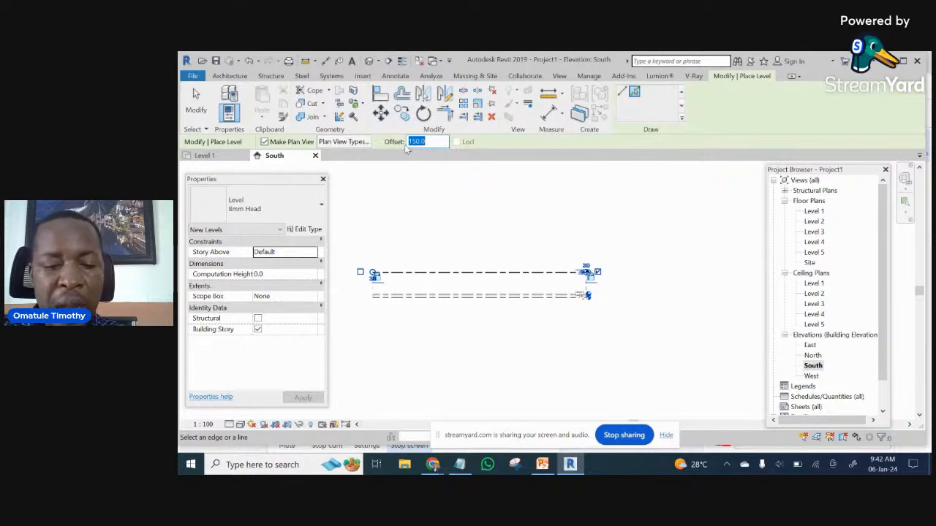
pyautogui.write('3600')
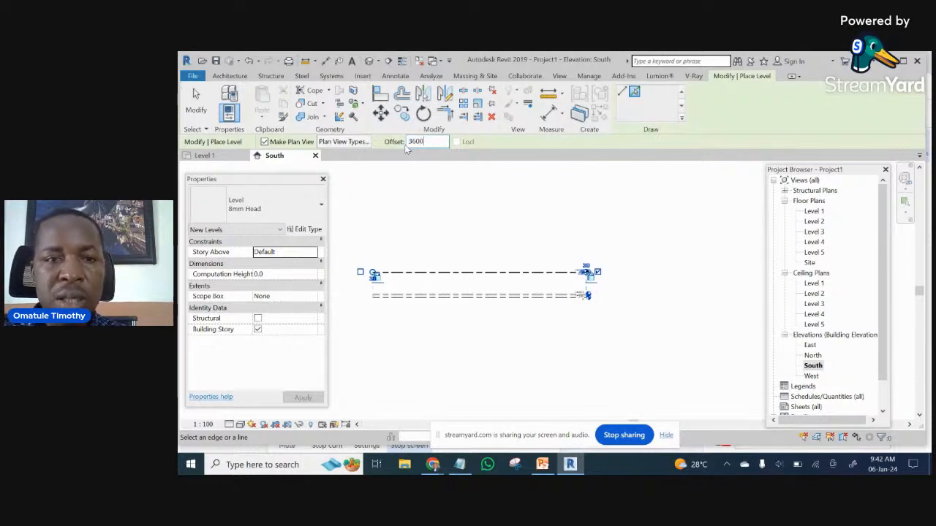
pyautogui.scroll(4, 448, 246)
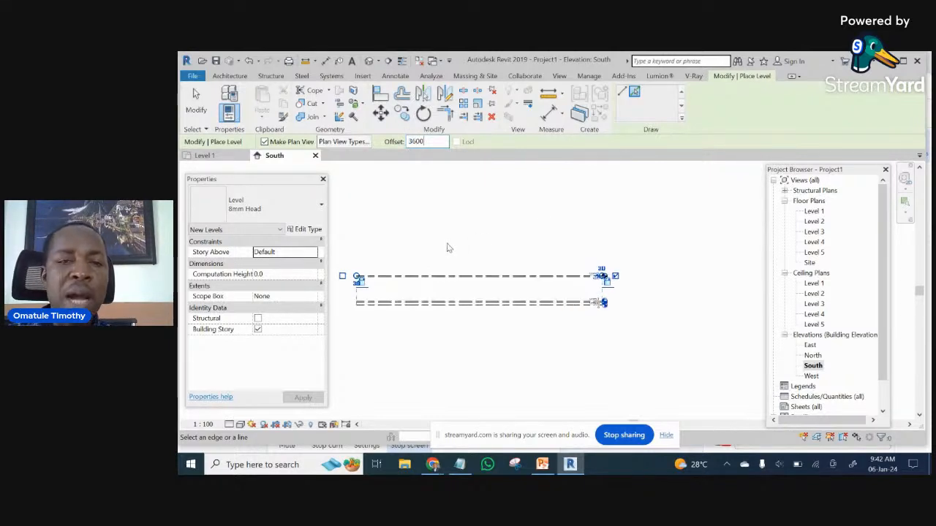
pyautogui.scroll(1, 449, 248)
pyautogui.moveTo(449, 248); pyautogui.dragTo(512, 233, button='middle')
pyautogui.scroll(3, 547, 313)
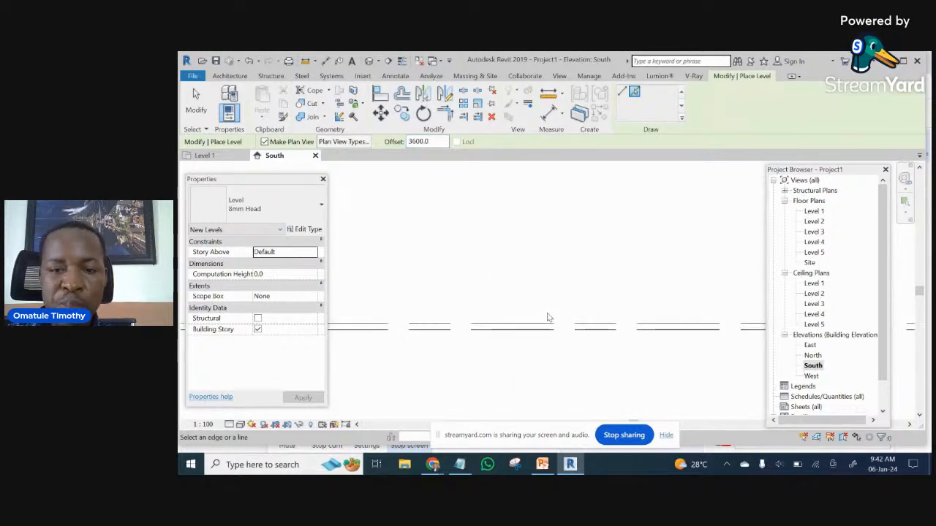
pyautogui.click(543, 323)
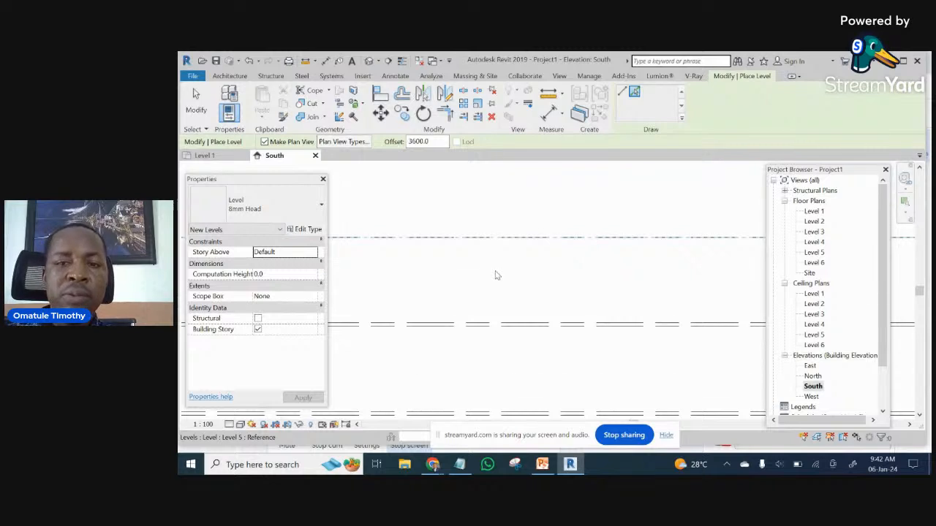
# - Add a level at an offset of 5000 above Level 6 by picking the Level 6 line
pyautogui.scroll(-5, 495, 273)
pyautogui.scroll(5, 552, 257)
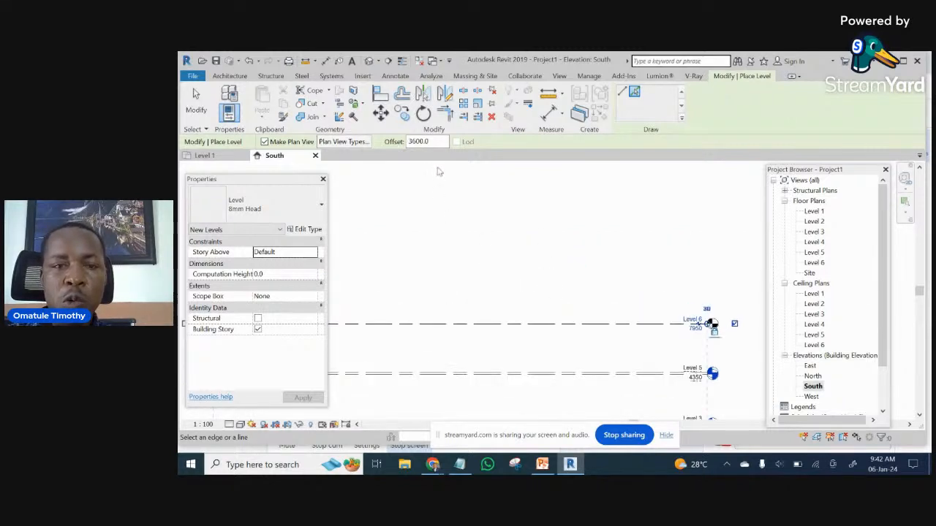
pyautogui.doubleClick(406, 141)
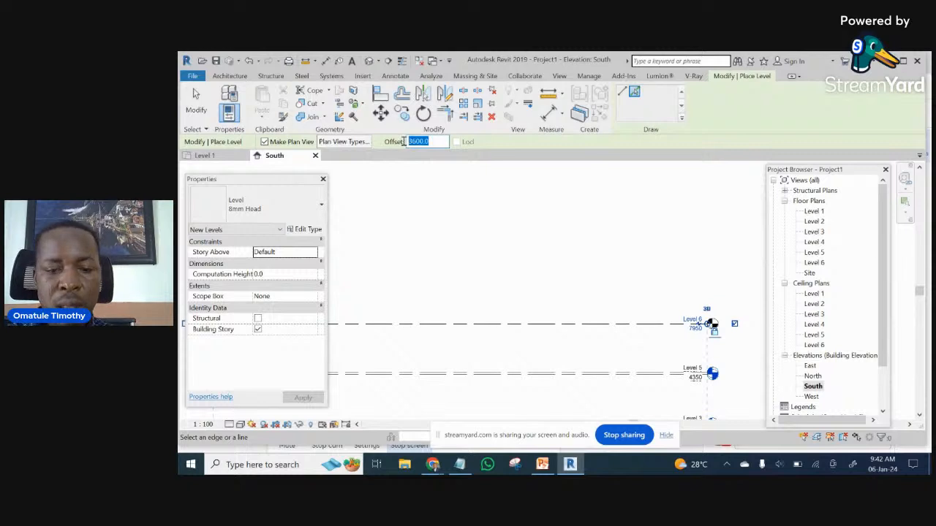
pyautogui.write('500')
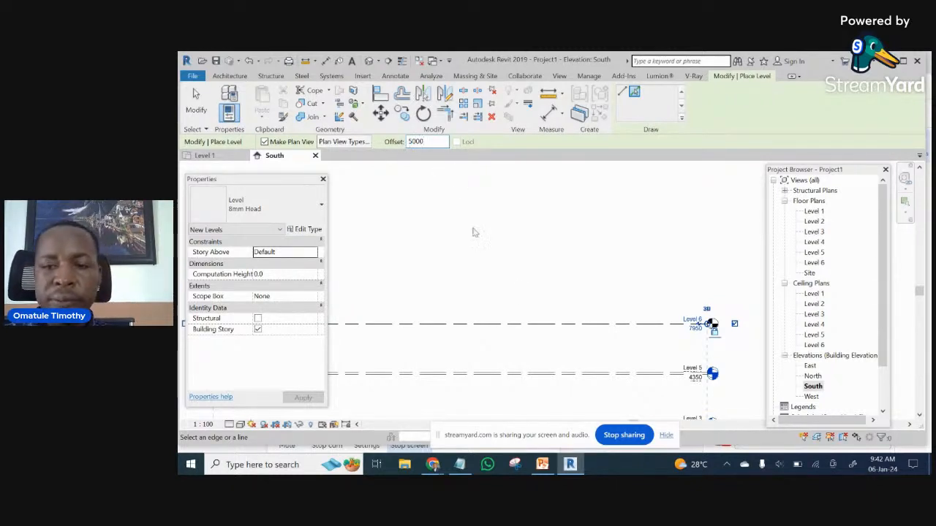
pyautogui.scroll(-1, 562, 311)
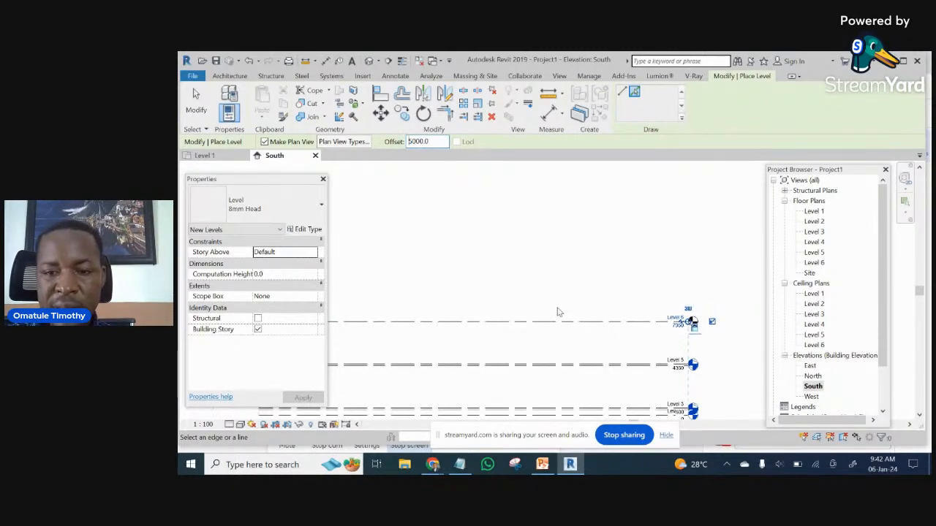
pyautogui.click(518, 324)
pyautogui.scroll(-1, 613, 233)
pyautogui.scroll(-3, 612, 232)
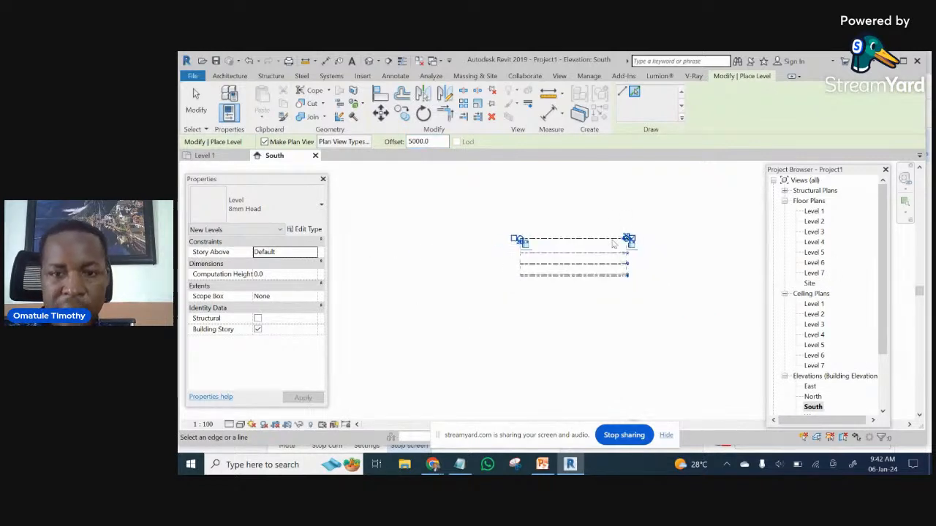
# - Review the spacing and elevations of the stacked levels from Level 1 to Level 7, and end level placement
pyautogui.scroll(5, 611, 252)
pyautogui.moveTo(668, 290); pyautogui.dragTo(616, 232, button='middle')
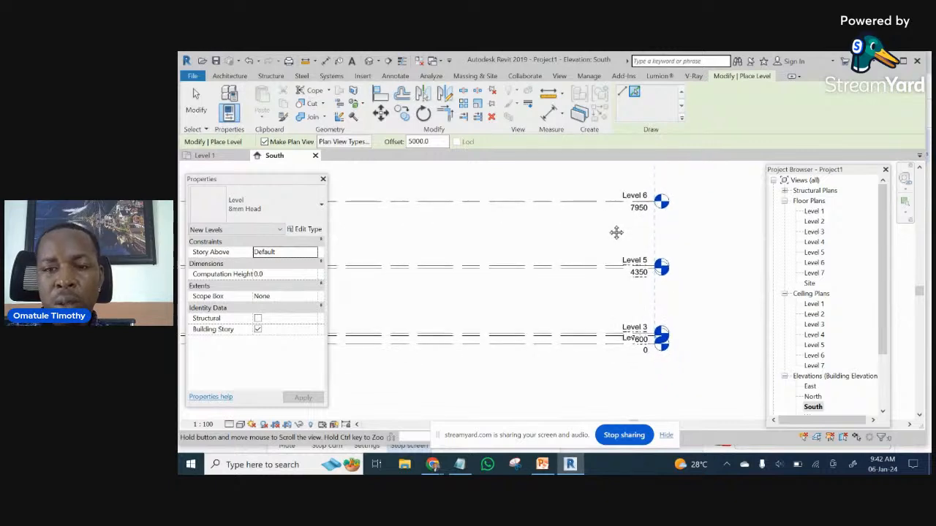
pyautogui.scroll(3, 636, 320)
pyautogui.scroll(-3, 594, 286)
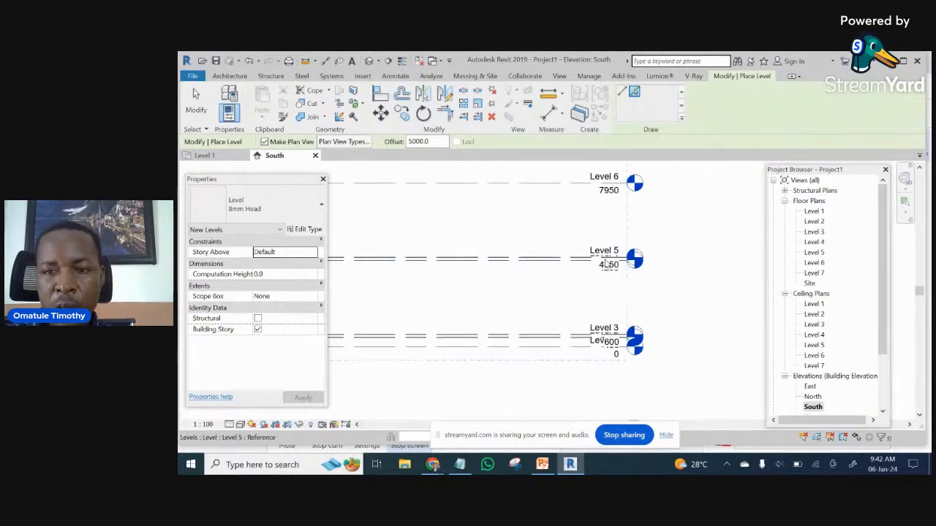
pyautogui.scroll(-3, 614, 323)
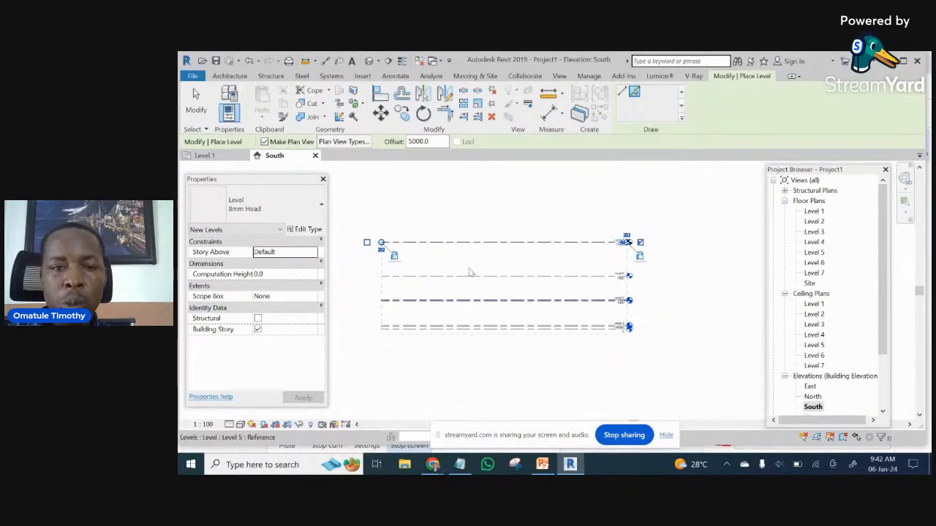
pyautogui.scroll(2, 463, 302)
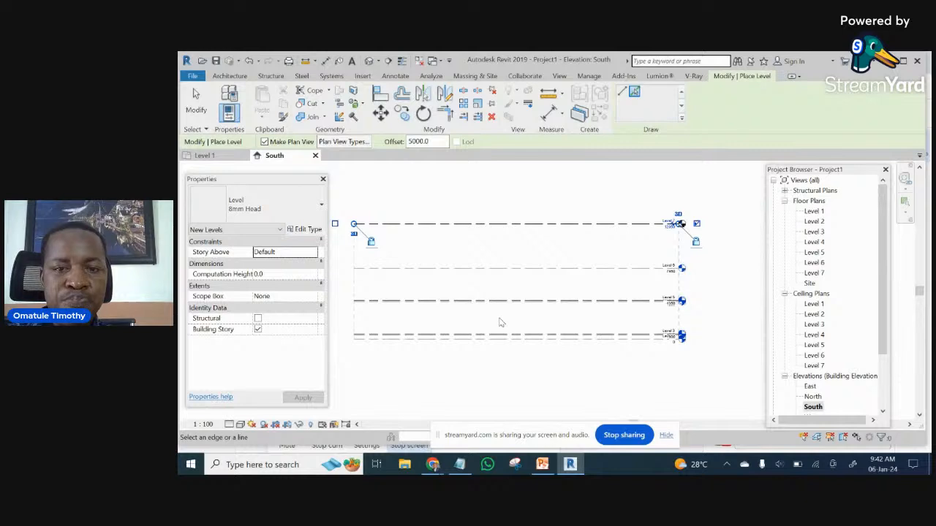
pyautogui.scroll(1, 501, 322)
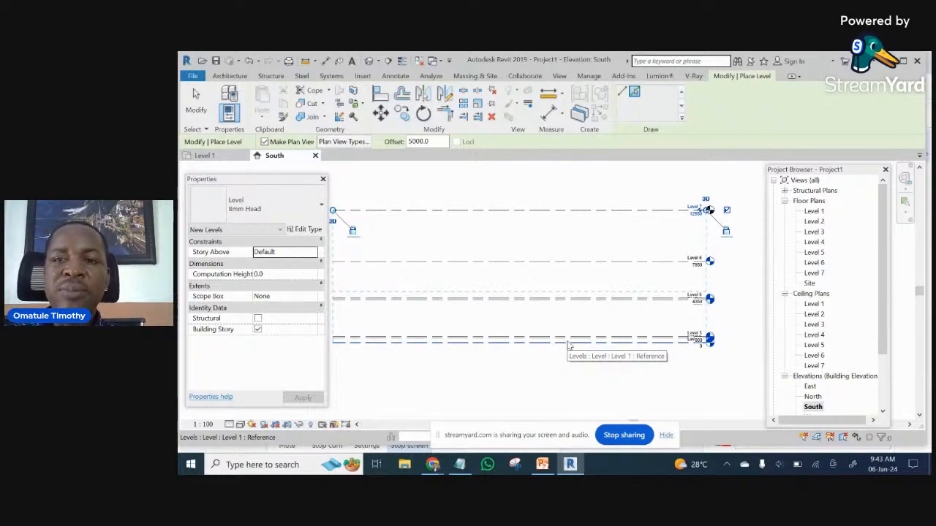
pyautogui.scroll(-3, 748, 215)
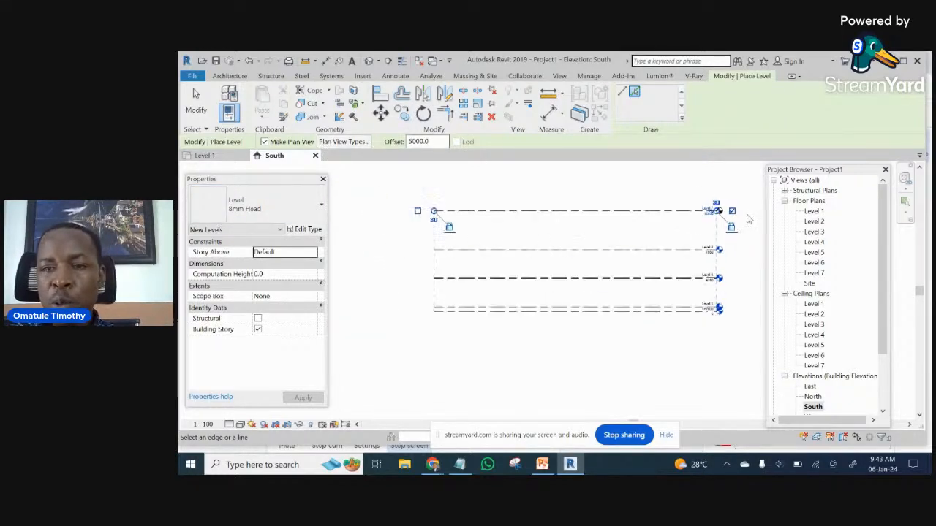
pyautogui.moveTo(661, 196); pyautogui.dragTo(641, 235, button='middle')
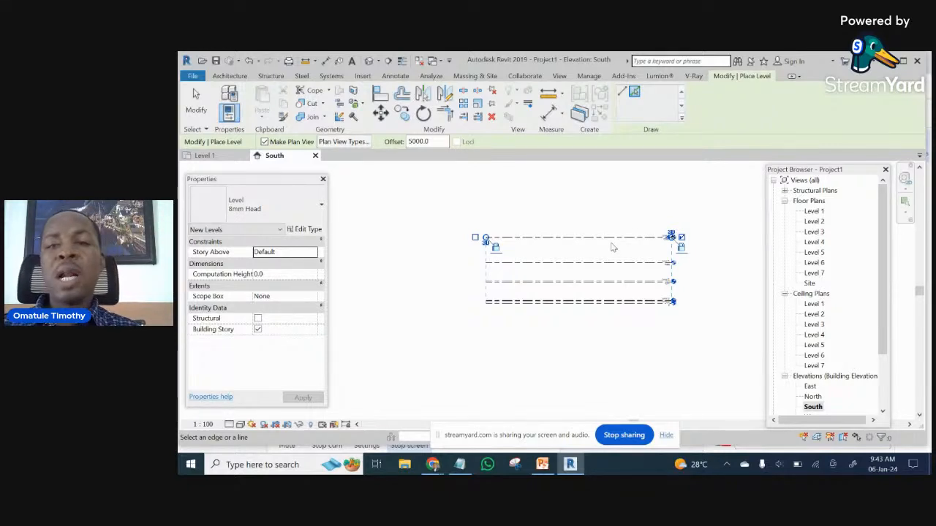
pyautogui.click(194, 90)
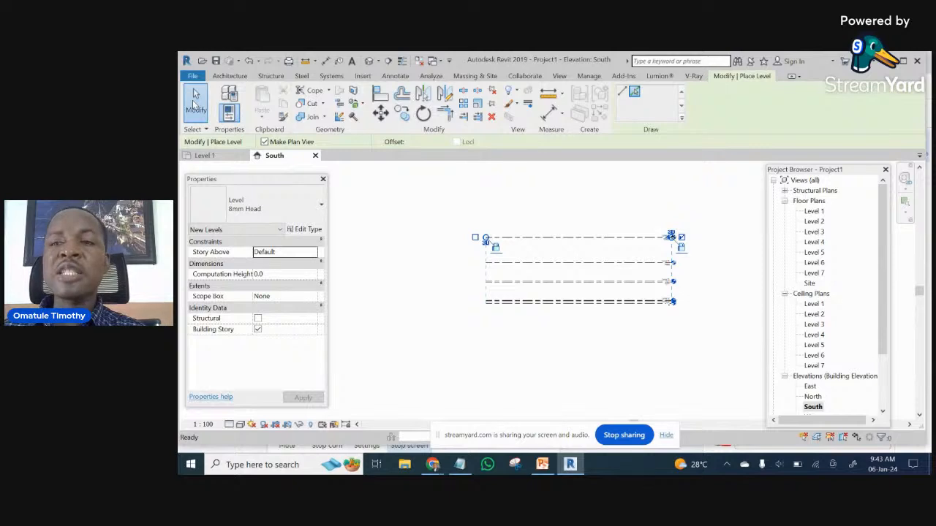
pyautogui.click(194, 92)
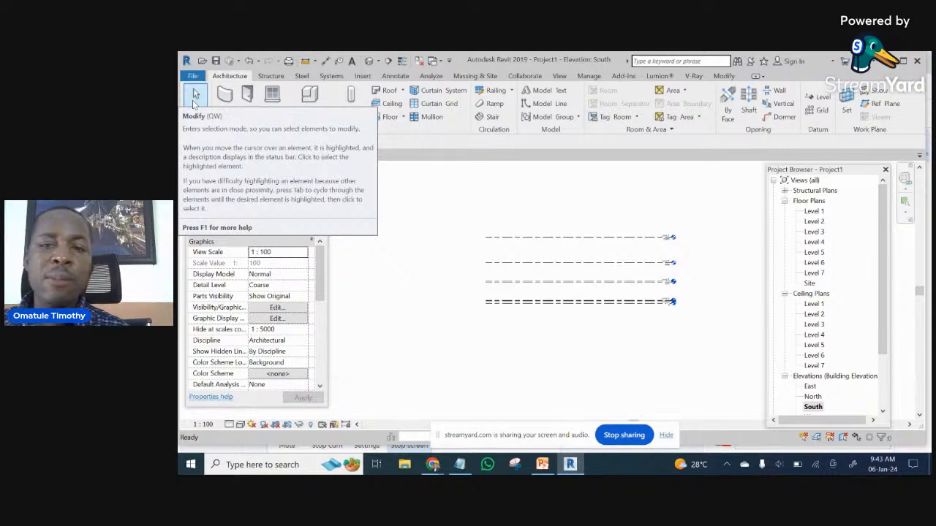
# - Examine the level heads and their labels in the South elevation, especially the closely spaced ones at Levels 1 to 3 and 4 to 5
pyautogui.scroll(1, 412, 248)
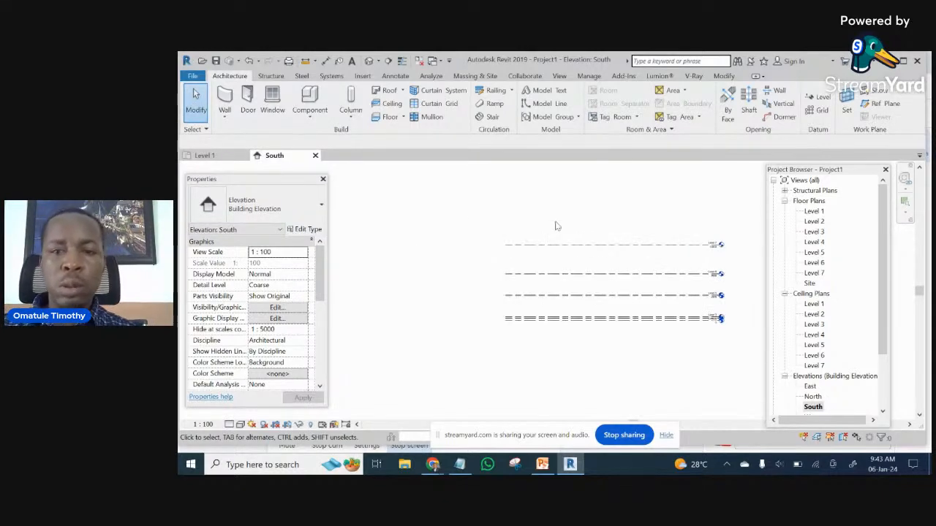
pyautogui.moveTo(562, 288); pyautogui.dragTo(476, 280, button='middle')
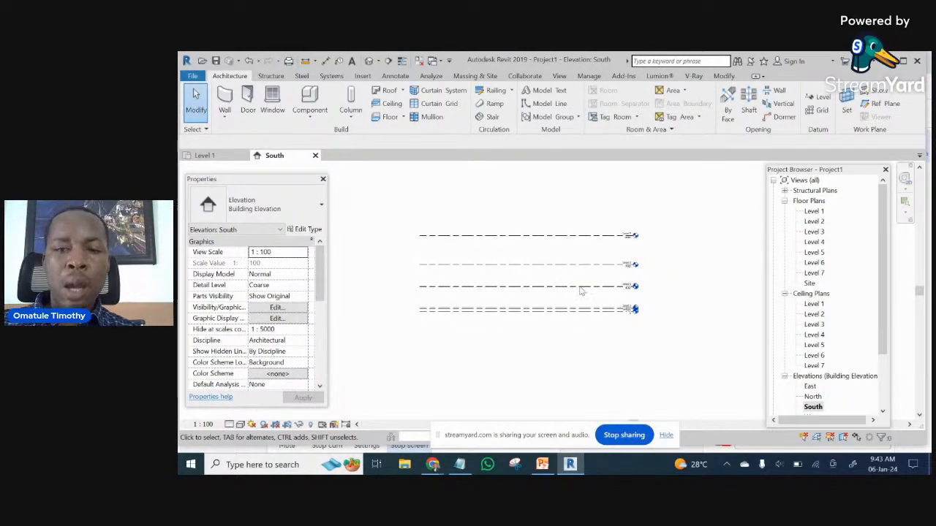
pyautogui.scroll(4, 578, 284)
pyautogui.scroll(-5, 578, 284)
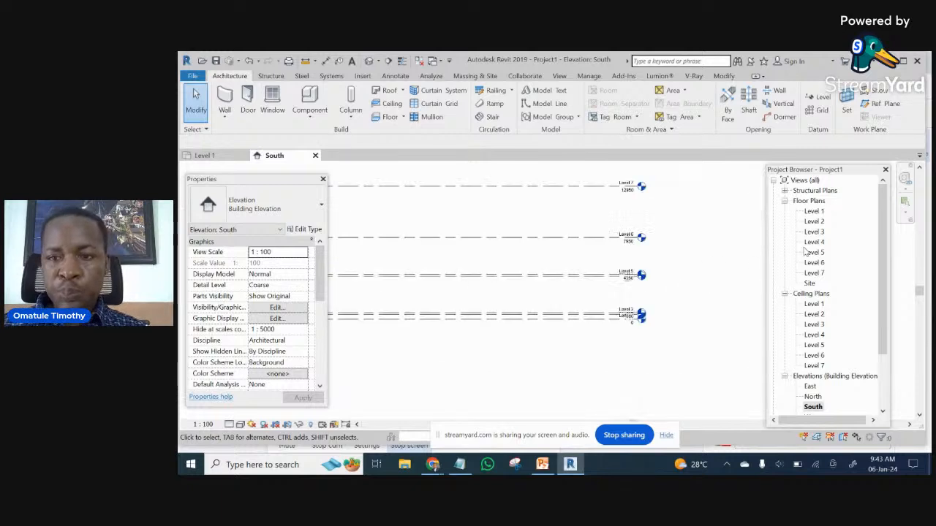
pyautogui.scroll(-2, 841, 293)
pyautogui.scroll(2, 844, 236)
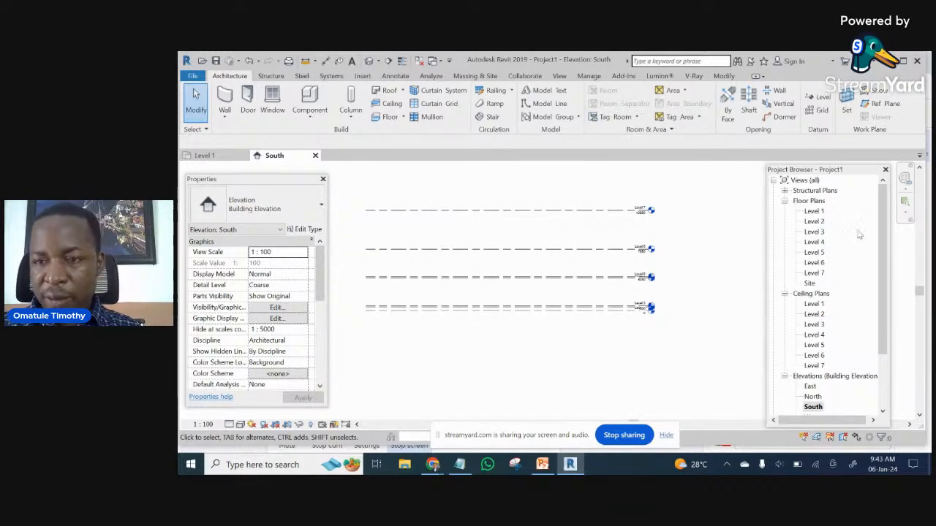
pyautogui.scroll(-1, 883, 225)
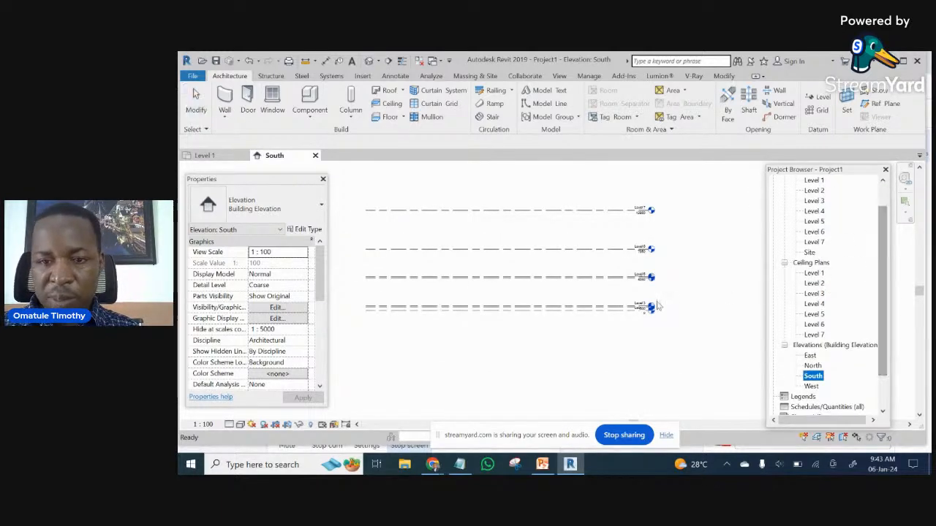
pyautogui.scroll(5, 621, 302)
pyautogui.scroll(-6, 610, 278)
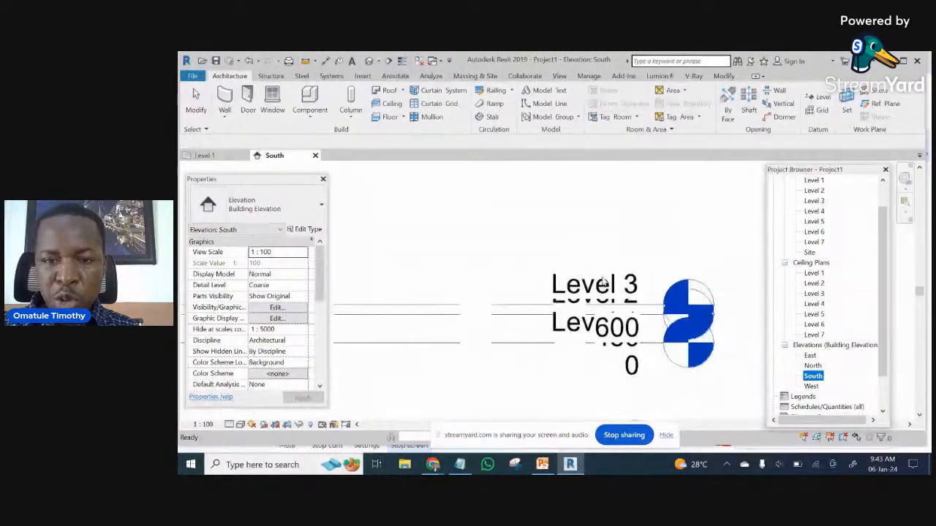
pyautogui.scroll(3, 585, 278)
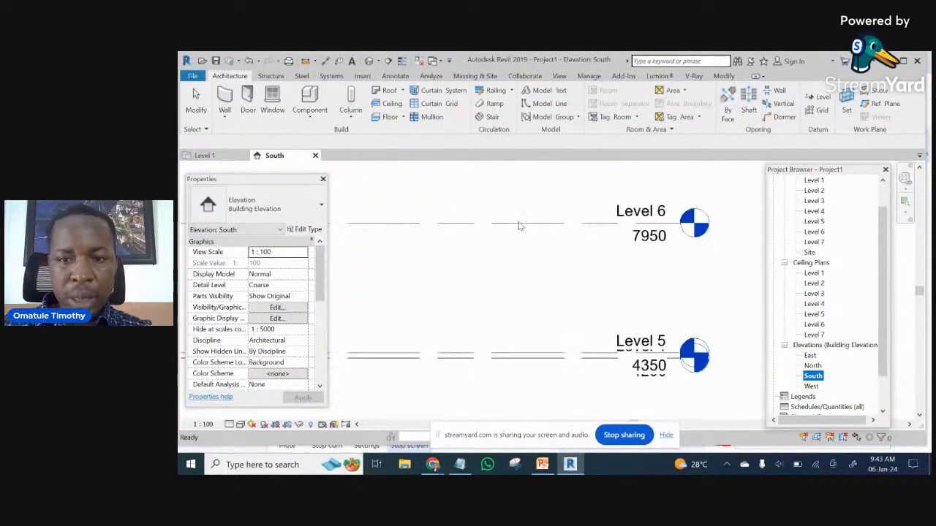
pyautogui.scroll(-4, 561, 304)
pyautogui.scroll(4, 561, 303)
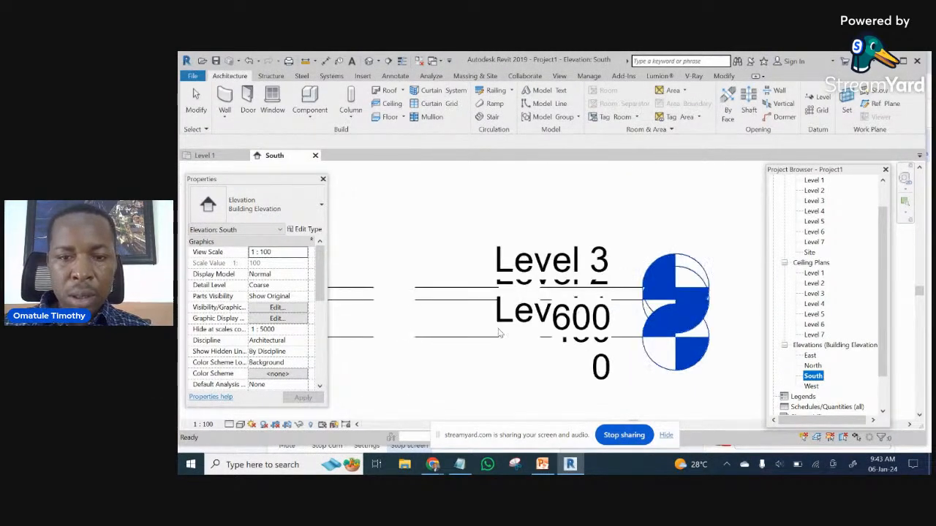
pyautogui.scroll(-1, 640, 306)
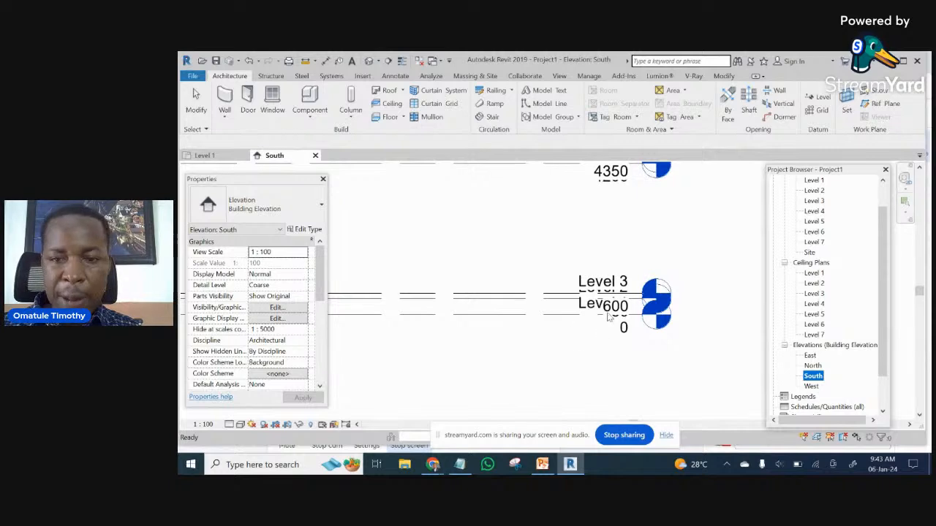
pyautogui.scroll(4, 607, 296)
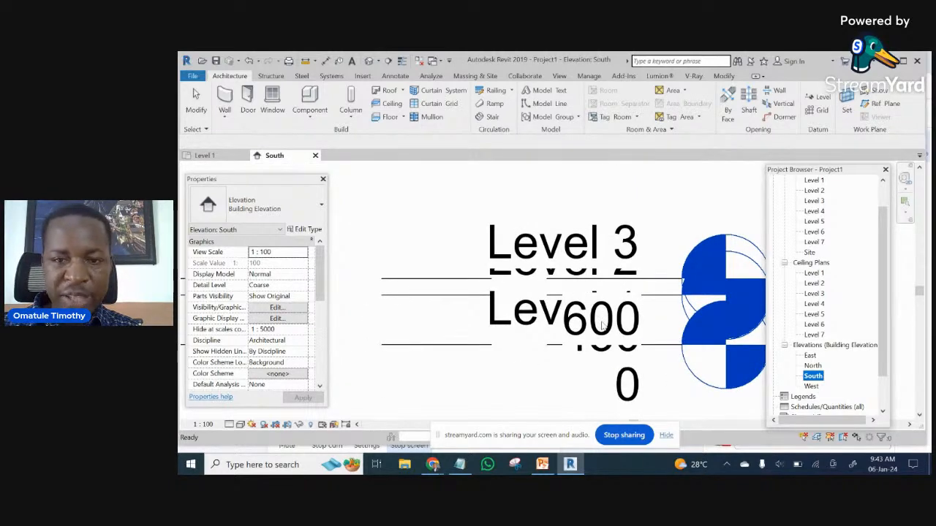
pyautogui.scroll(-5, 616, 292)
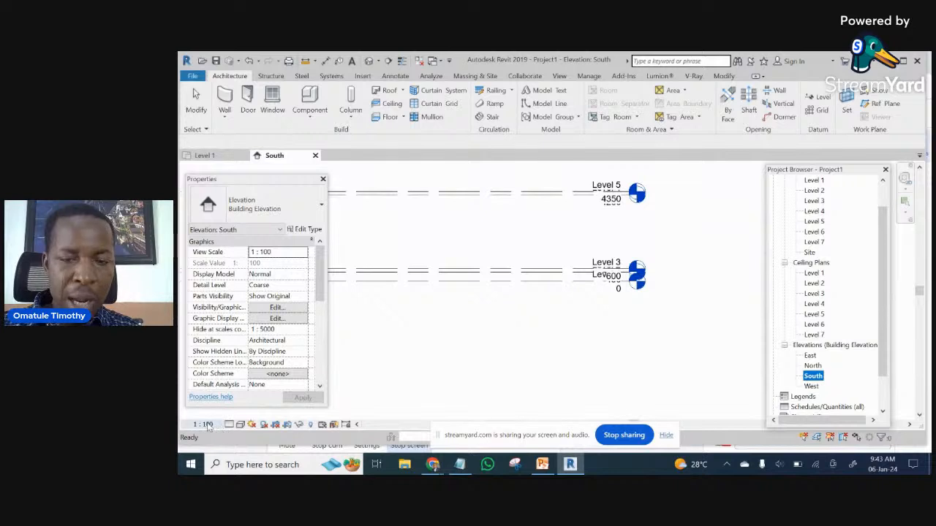
# - Set the South elevation's view scale to 1:20 and check the level head labels around Level 3
pyautogui.scroll(1, 625, 239)
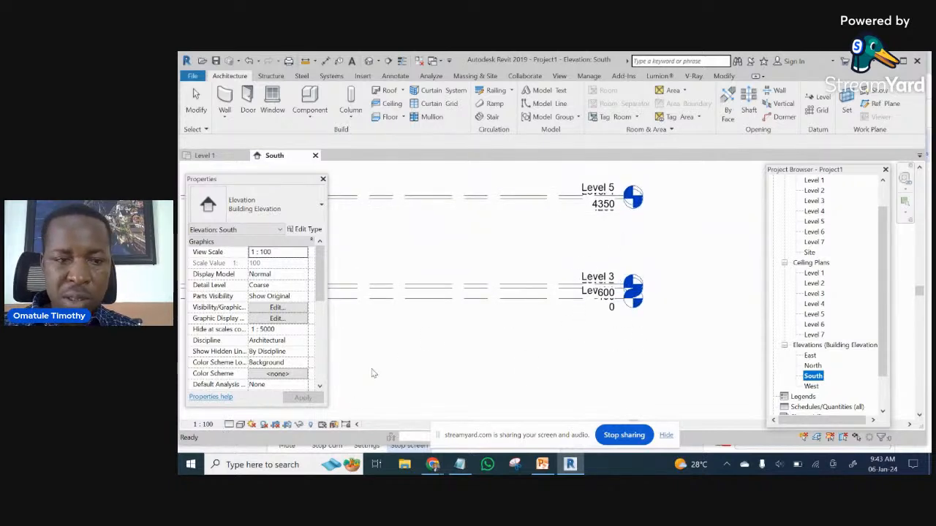
pyautogui.click(207, 425)
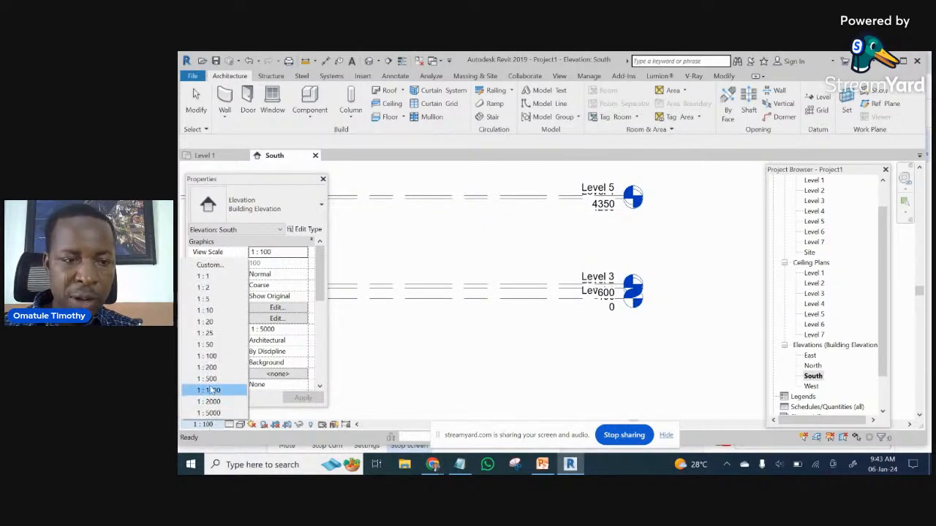
pyautogui.click(208, 322)
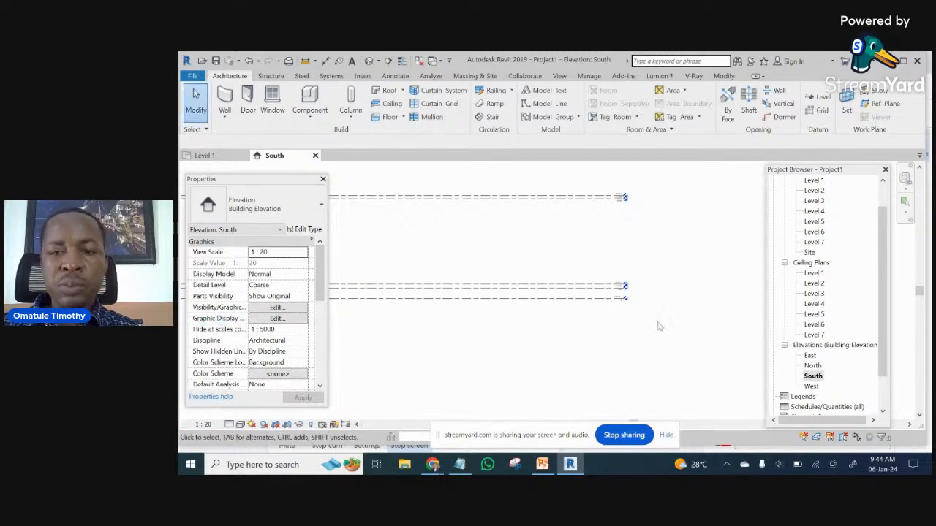
pyautogui.scroll(8, 633, 291)
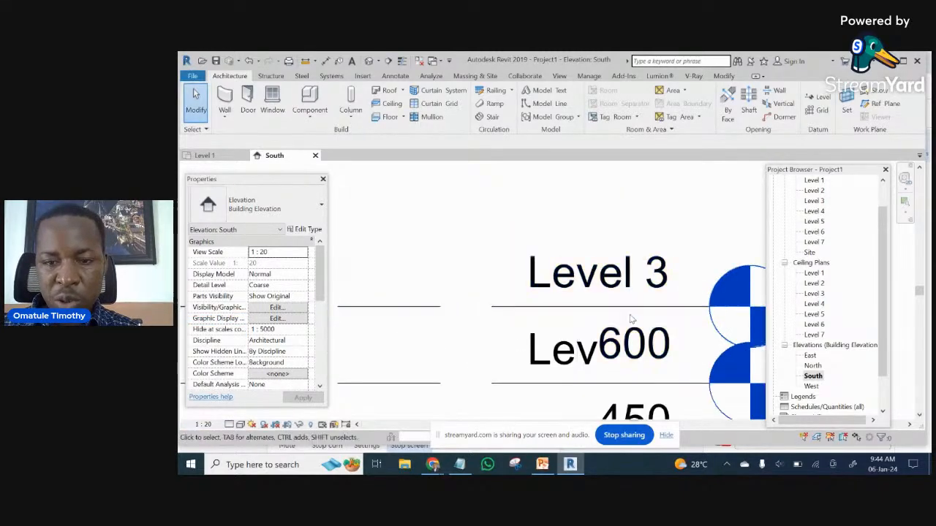
# - Add an elbow to the Level 3 line and move its head up above the line, clear of the Level 2 label
pyautogui.moveTo(609, 243); pyautogui.dragTo(610, 203, button='middle')
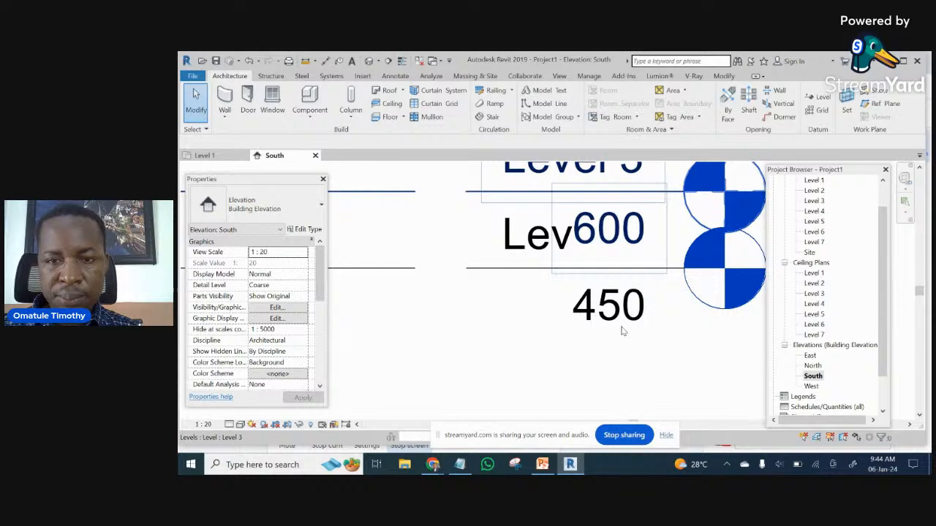
pyautogui.scroll(-6, 622, 331)
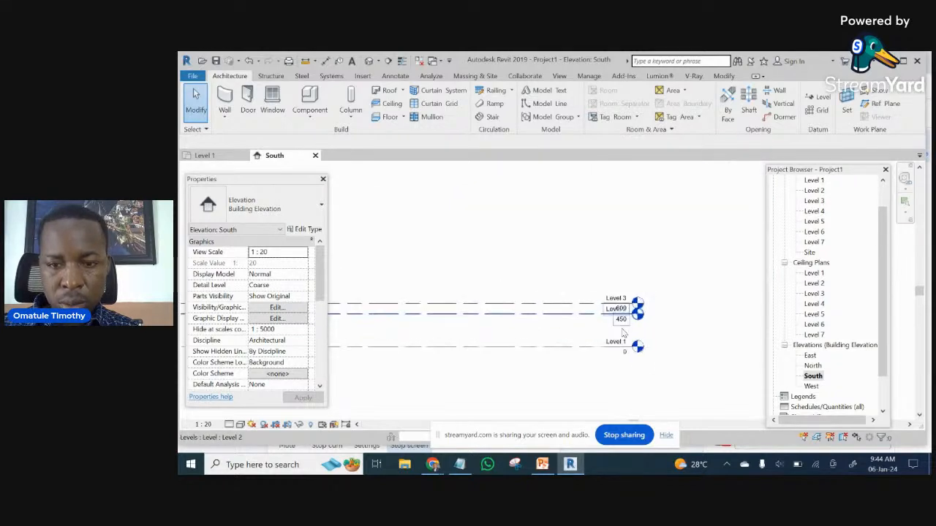
pyautogui.scroll(2, 623, 335)
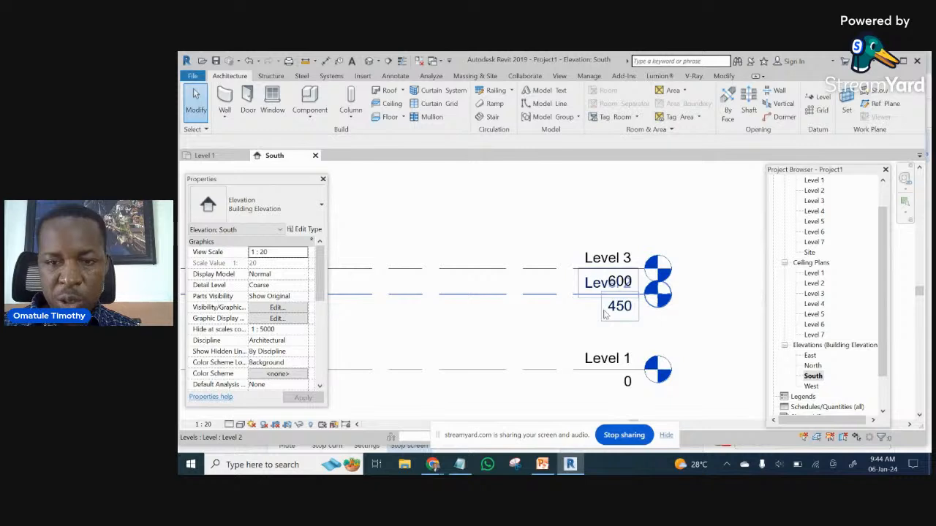
pyautogui.click(544, 271)
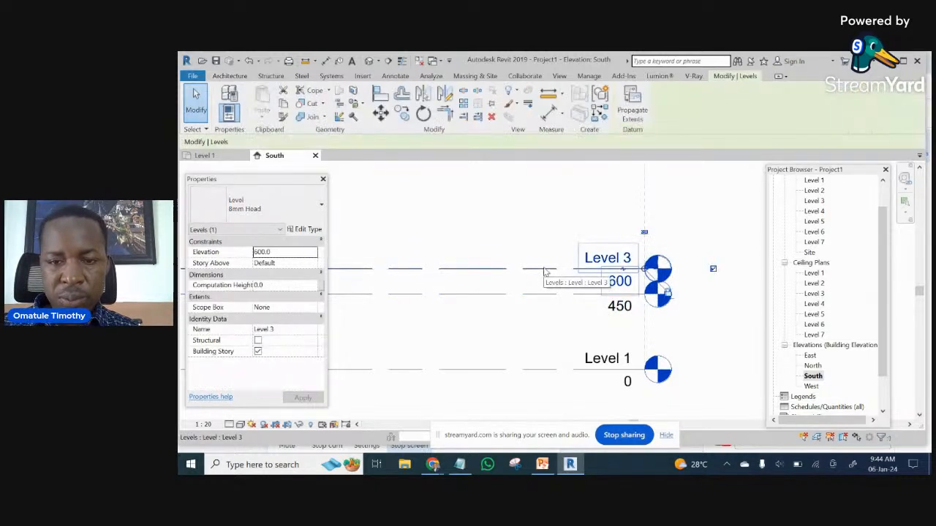
pyautogui.click(623, 269)
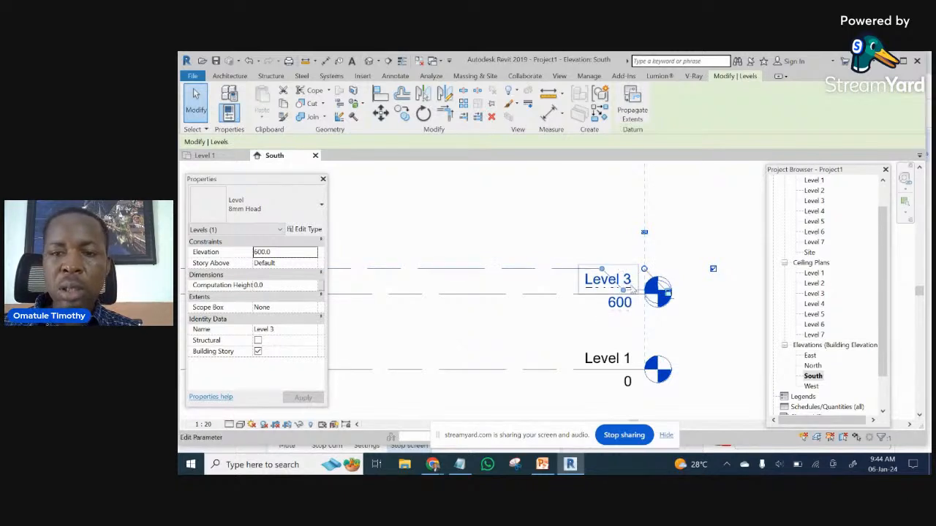
pyautogui.moveTo(623, 291); pyautogui.dragTo(638, 222)
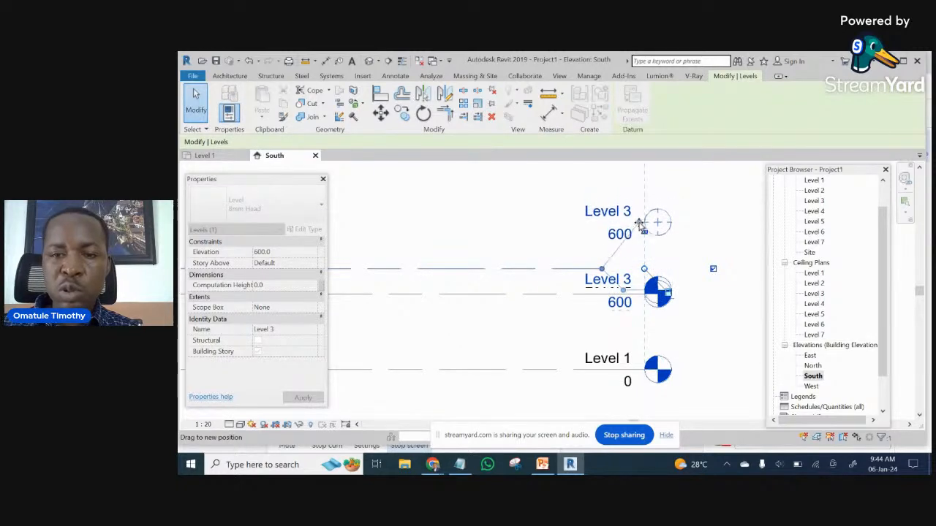
pyautogui.click(716, 220)
pyautogui.scroll(-4, 662, 223)
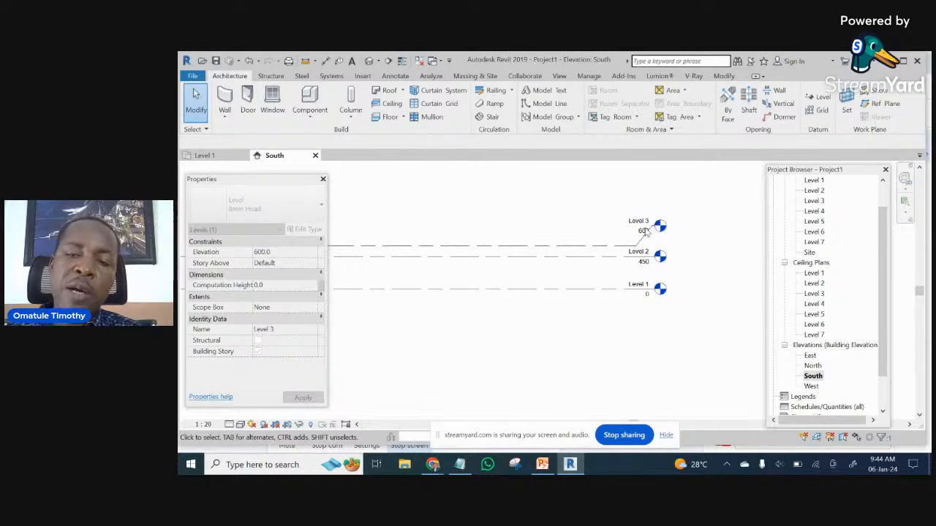
# - Rename Level 3 to Ground Floor Plan, rename its corresponding views too, and check the floor plan list
pyautogui.scroll(5, 649, 240)
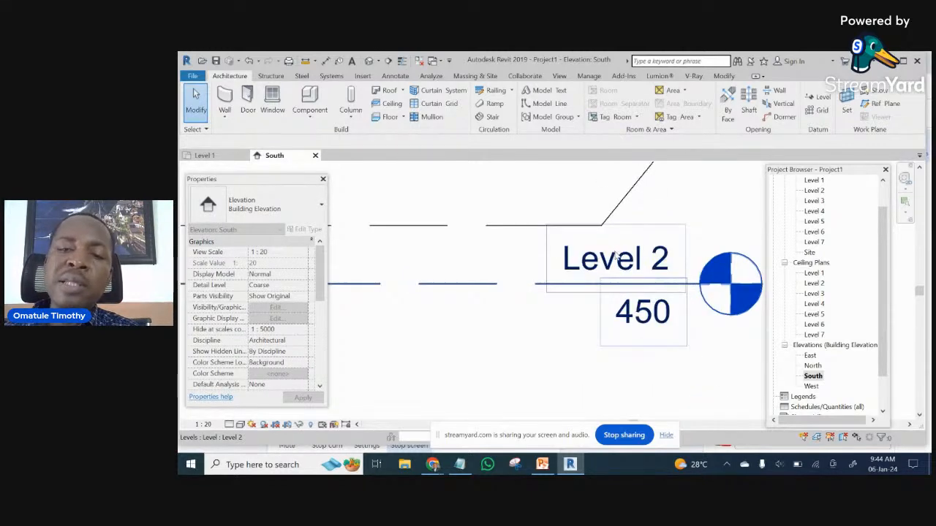
pyautogui.scroll(-3, 643, 268)
pyautogui.scroll(-1, 636, 266)
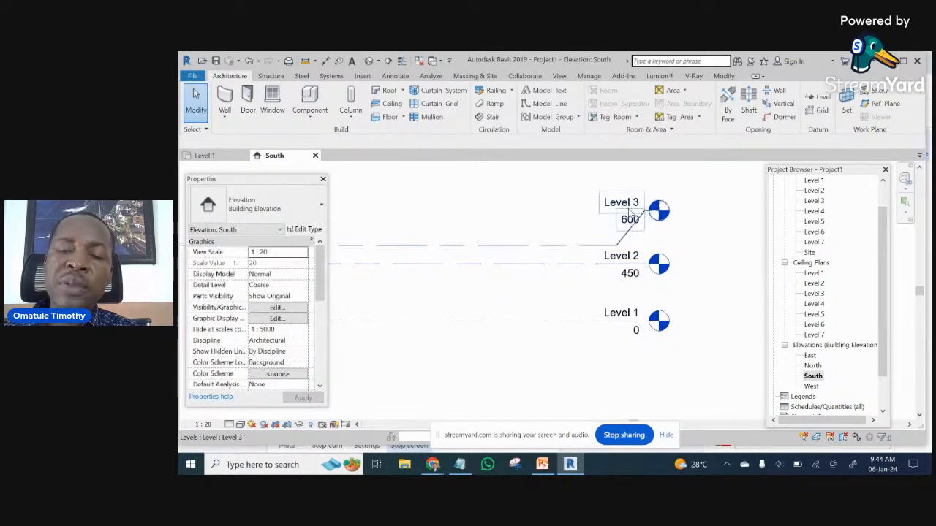
pyautogui.scroll(-3, 633, 248)
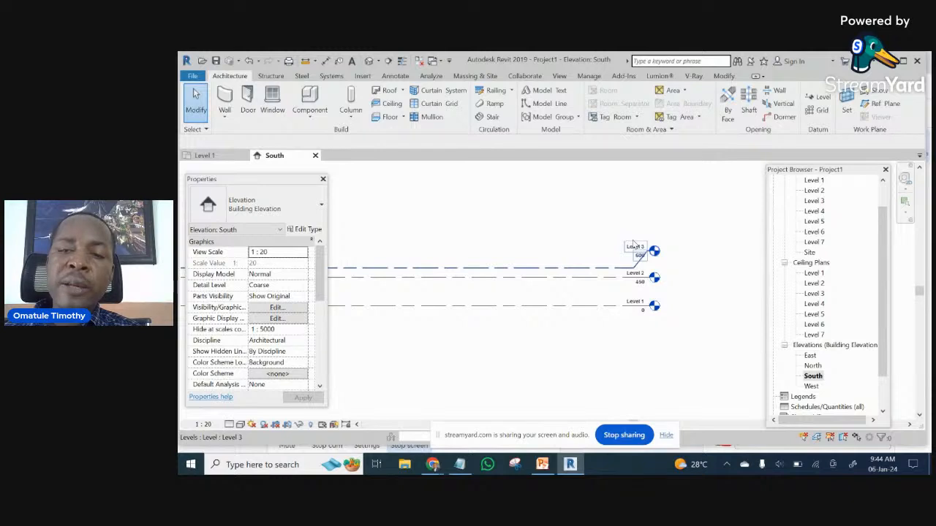
pyautogui.scroll(5, 633, 246)
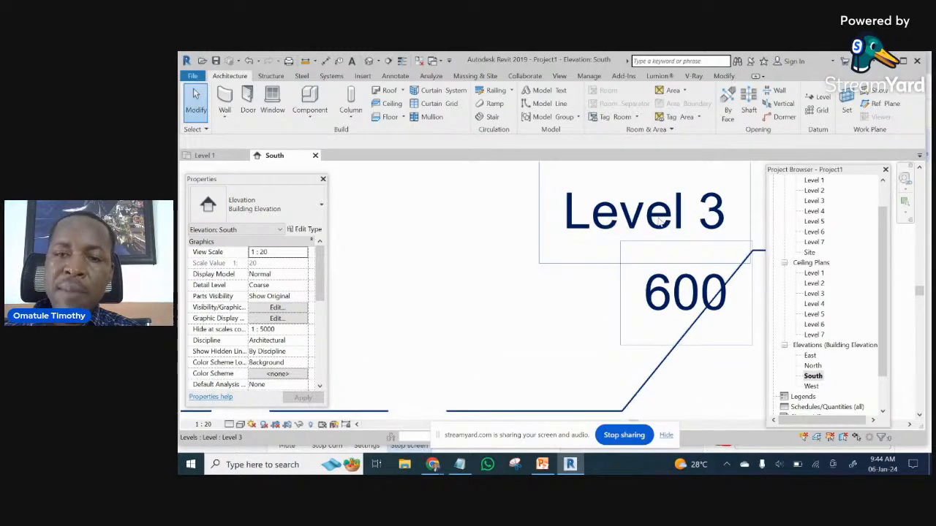
pyautogui.scroll(-1, 603, 215)
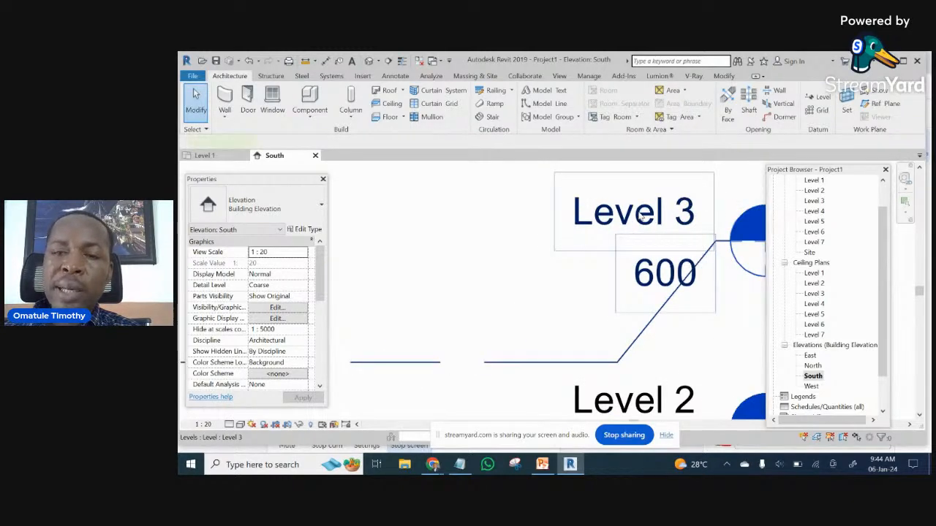
pyautogui.doubleClick(642, 218)
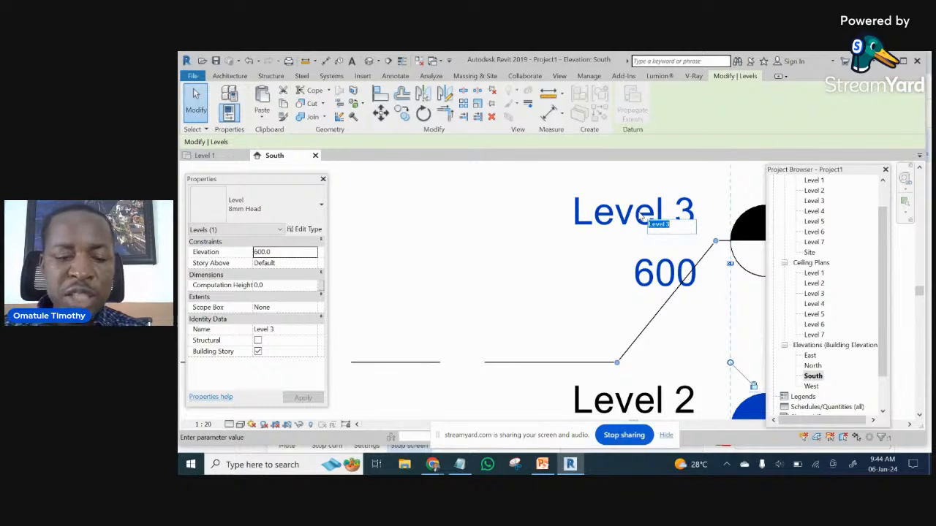
pyautogui.write('Ground')
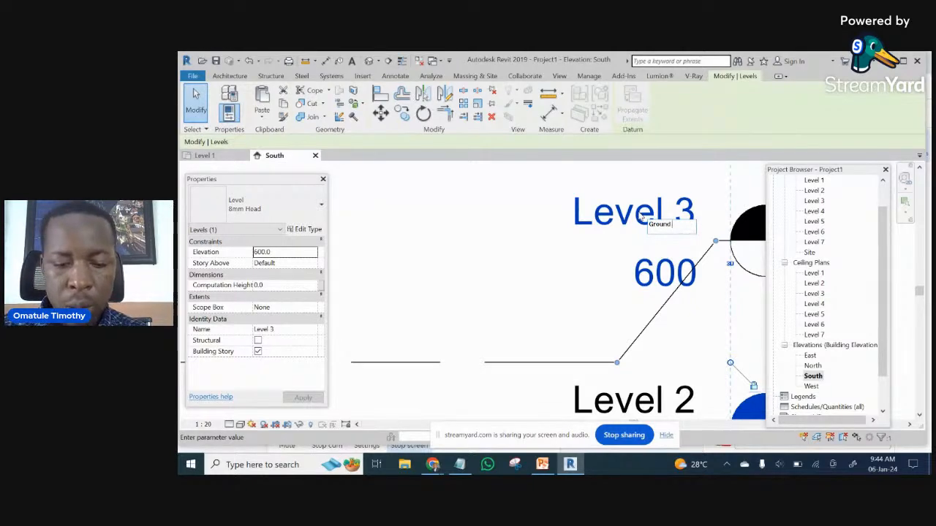
pyautogui.write(' Floor')
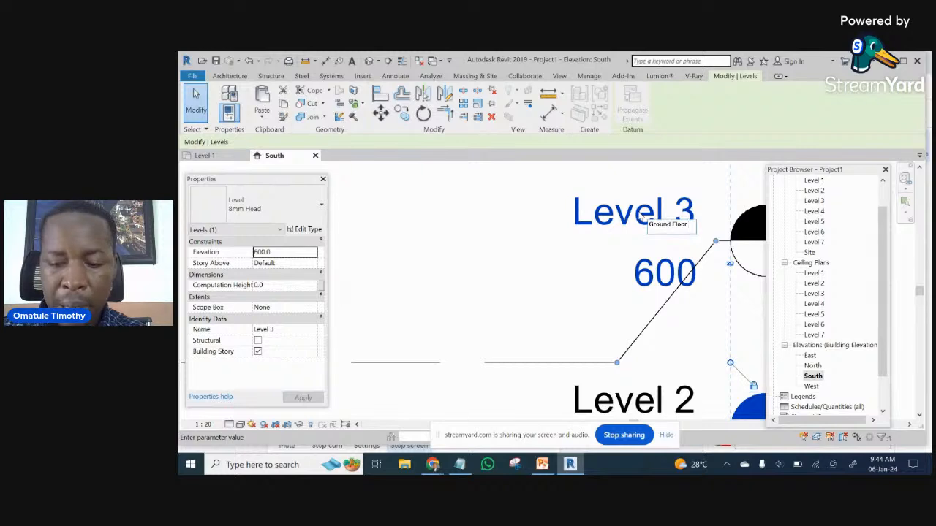
pyautogui.write(' Plan')
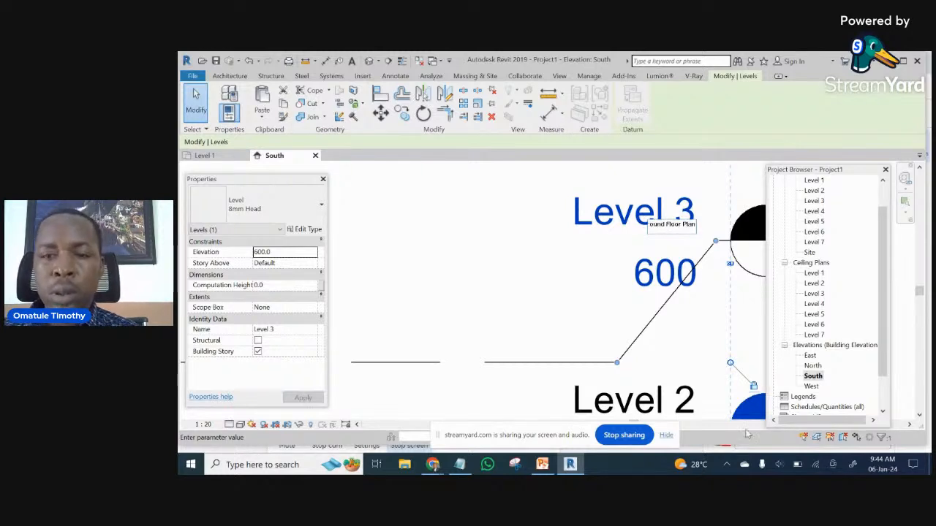
pyautogui.click(460, 264)
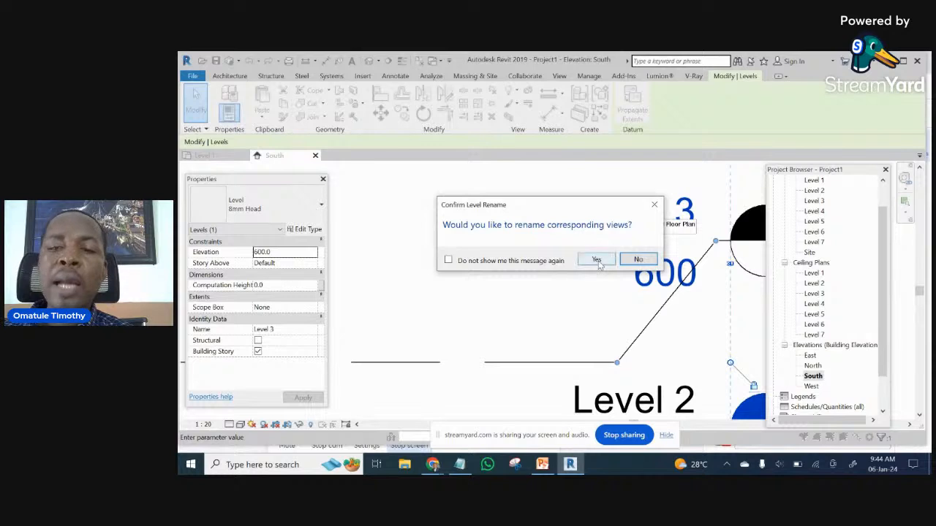
pyautogui.click(597, 260)
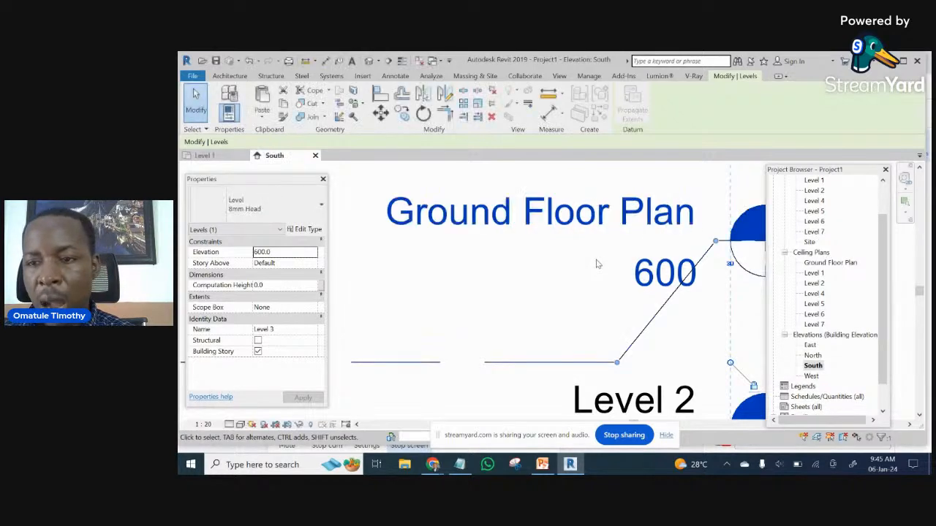
pyautogui.moveTo(881, 308); pyautogui.dragTo(877, 210)
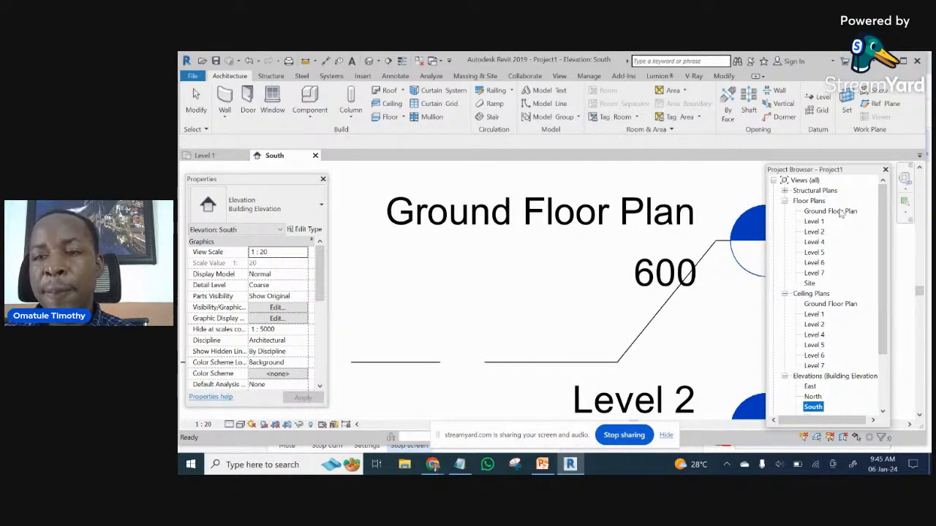
# - Rename Level 5 to First Floor Plan and rename its corresponding views as well
pyautogui.scroll(-5, 549, 271)
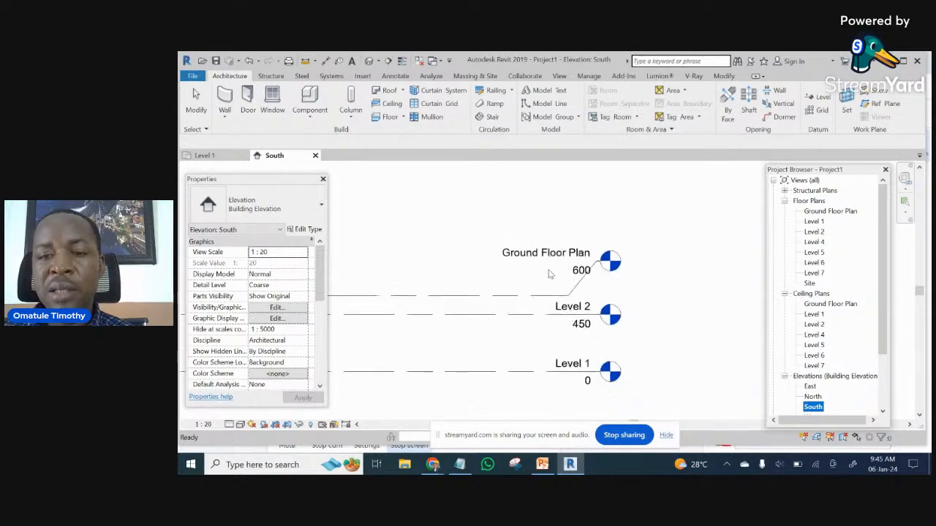
pyautogui.scroll(-4, 716, 287)
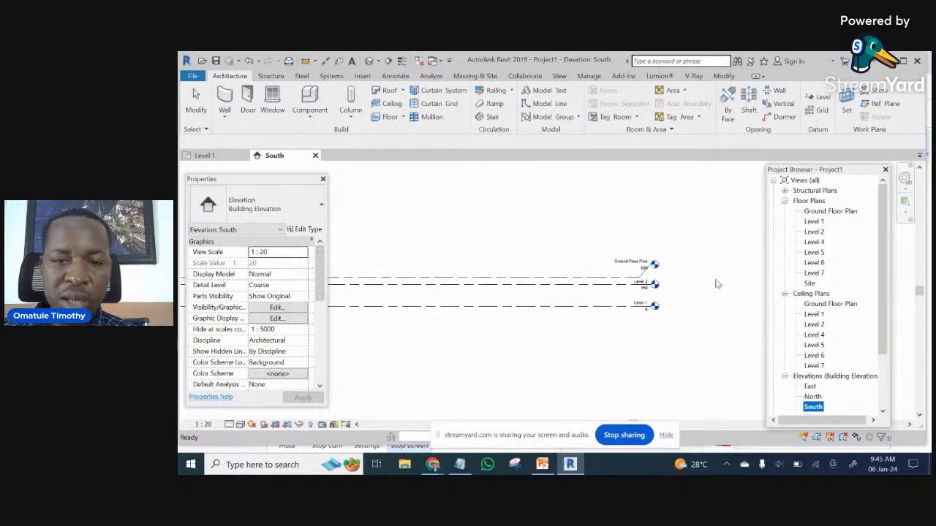
pyautogui.scroll(-2, 716, 287)
pyautogui.click(695, 280)
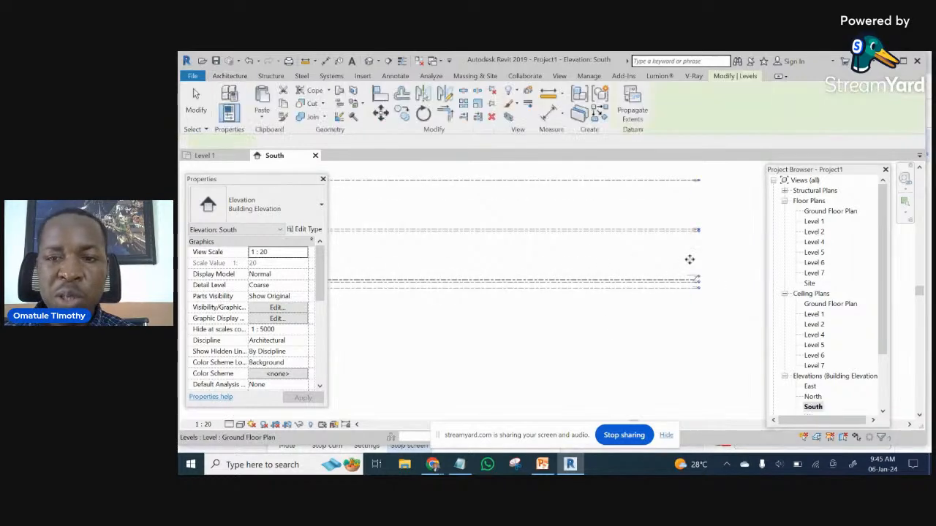
pyautogui.scroll(2, 689, 253)
pyautogui.scroll(-2, 689, 229)
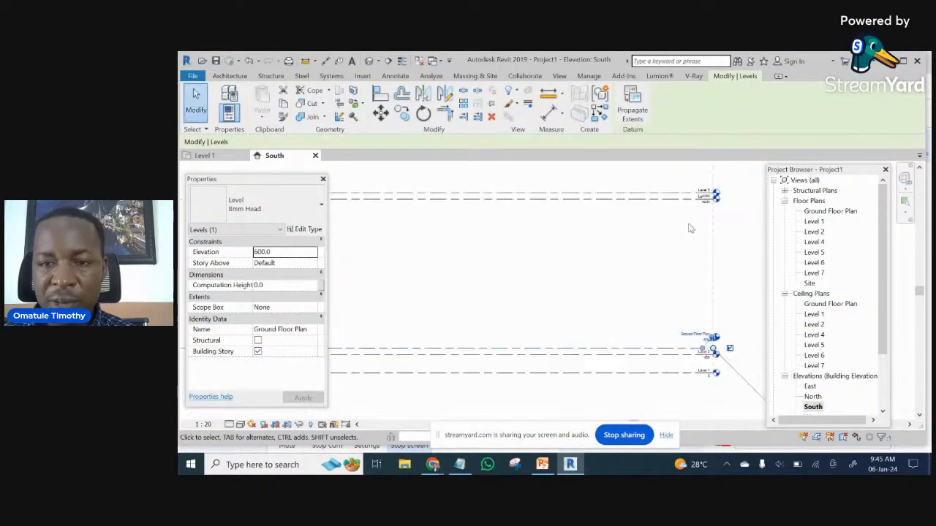
pyautogui.click(690, 228)
pyautogui.moveTo(695, 231); pyautogui.dragTo(665, 297, button='middle')
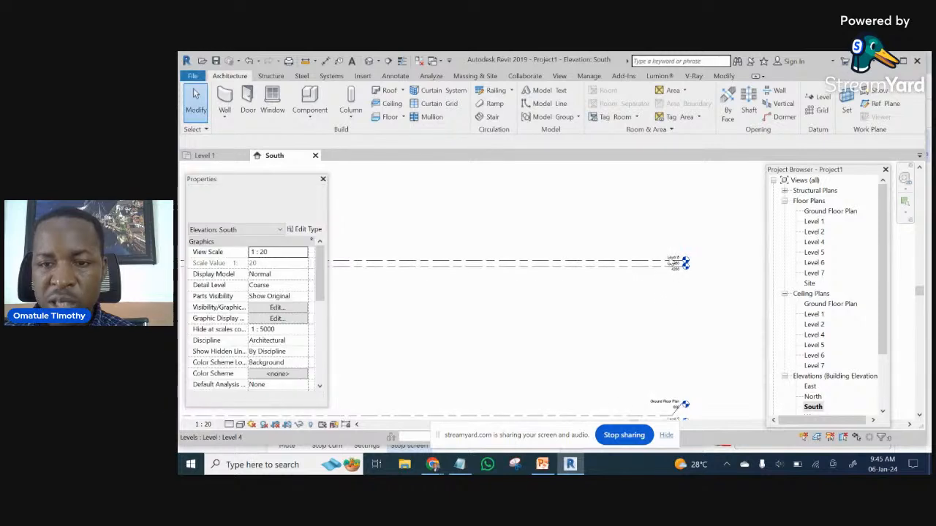
pyautogui.scroll(2, 673, 261)
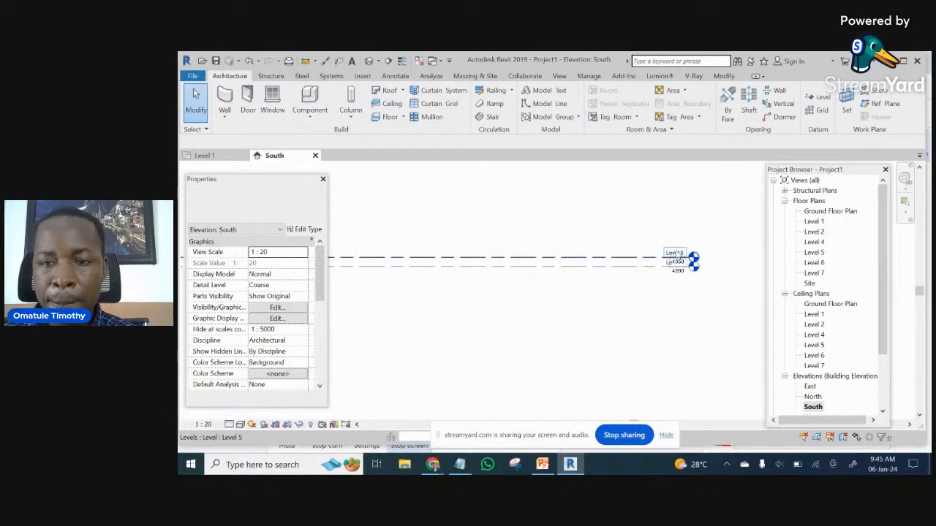
pyautogui.scroll(6, 672, 256)
pyautogui.scroll(-2, 478, 256)
pyautogui.scroll(1, 561, 246)
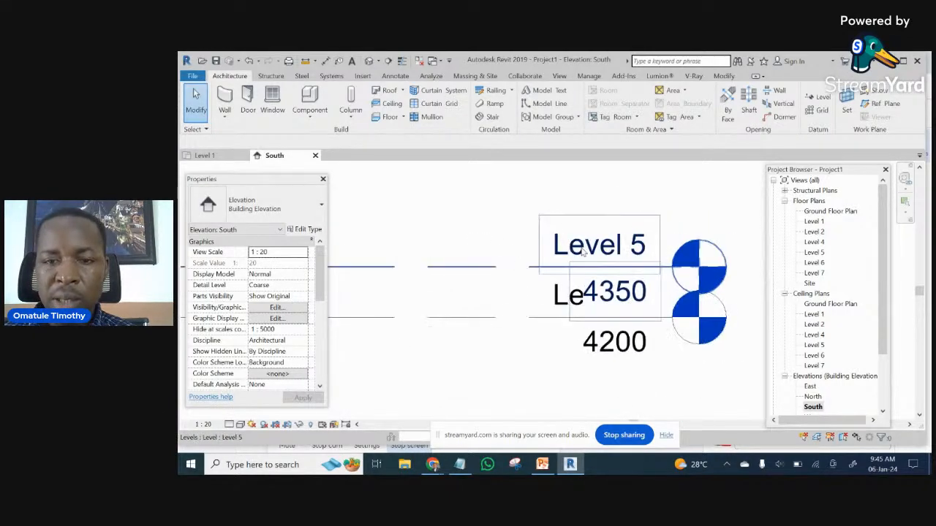
pyautogui.scroll(1, 583, 252)
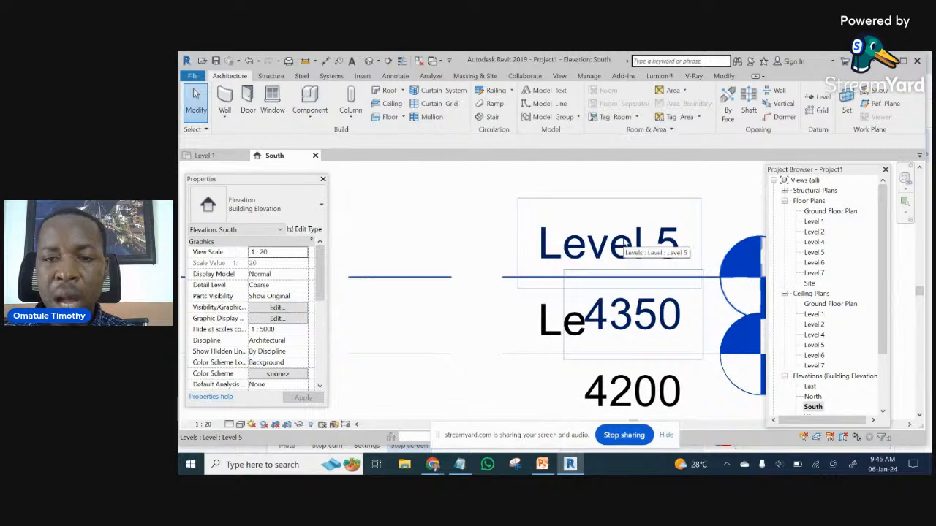
pyautogui.click(623, 247)
pyautogui.click(644, 259)
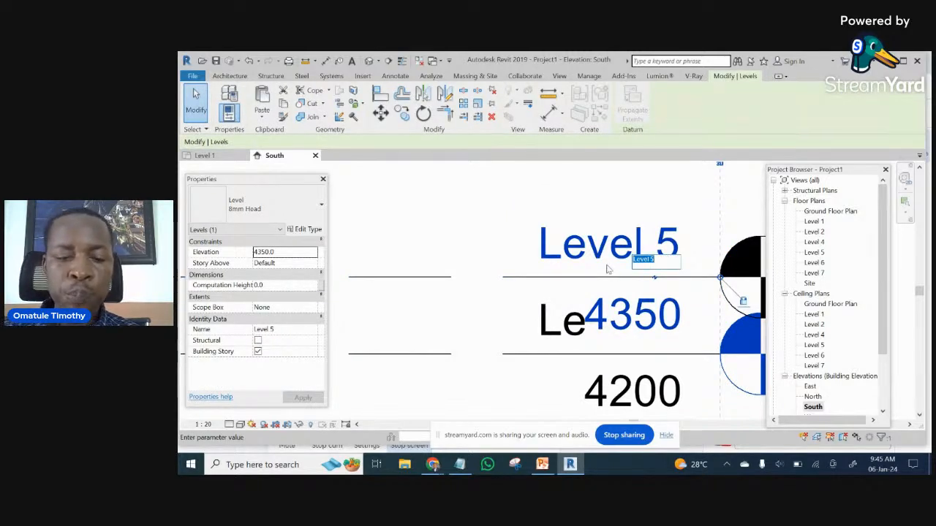
pyautogui.write('First Floor Plan')
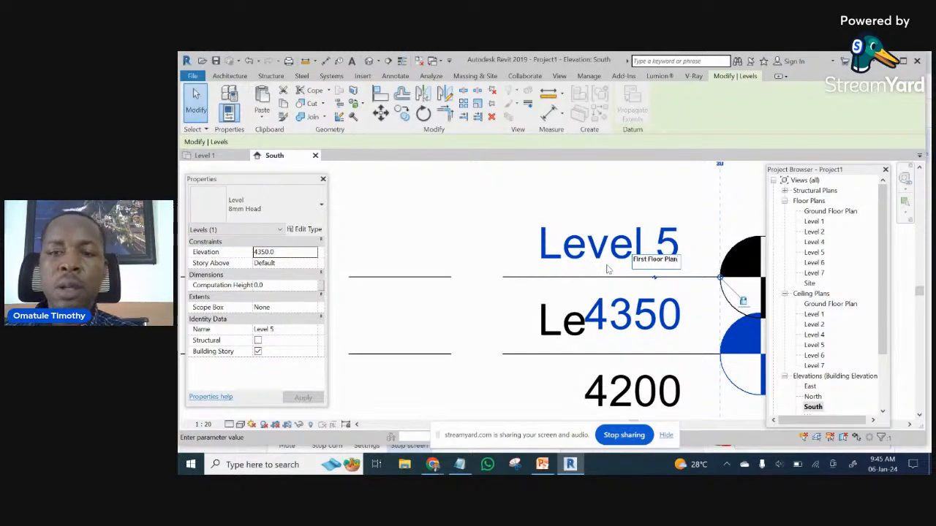
pyautogui.click(455, 217)
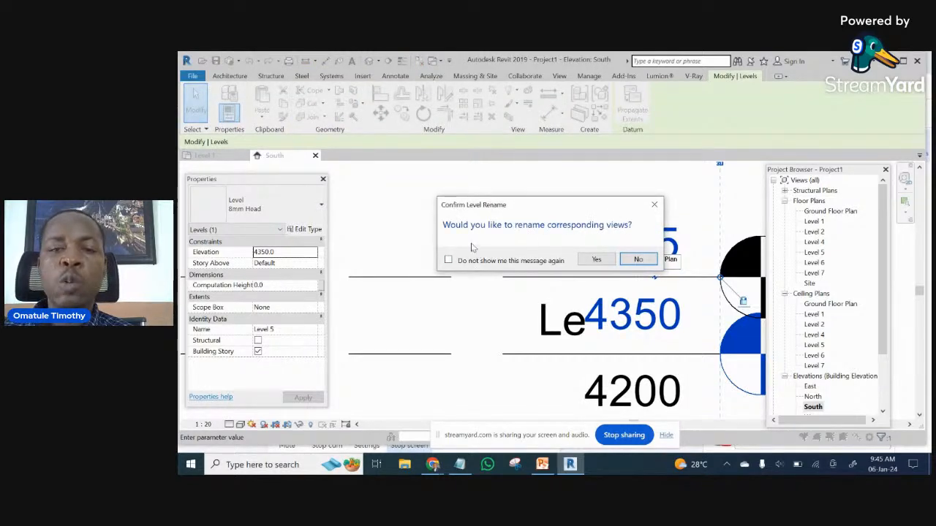
pyautogui.click(596, 260)
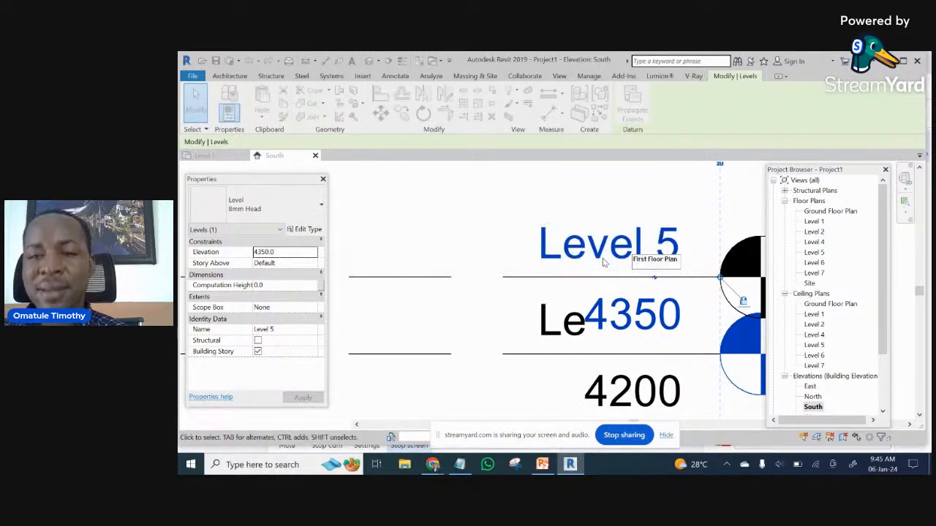
# - Rename Level 6 to Ceiling Level and rename its corresponding views too
pyautogui.scroll(-3, 603, 256)
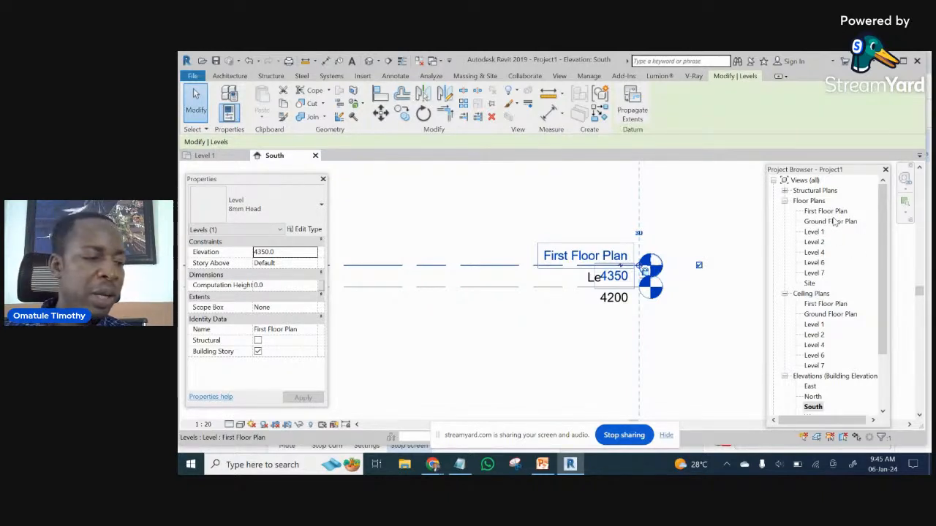
pyautogui.scroll(5, 677, 253)
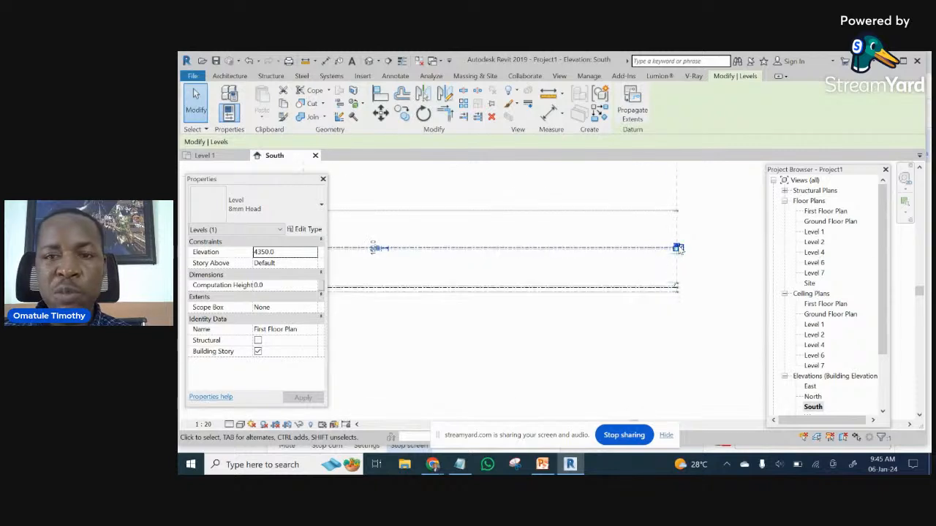
pyautogui.scroll(-2, 677, 248)
pyautogui.scroll(3, 682, 211)
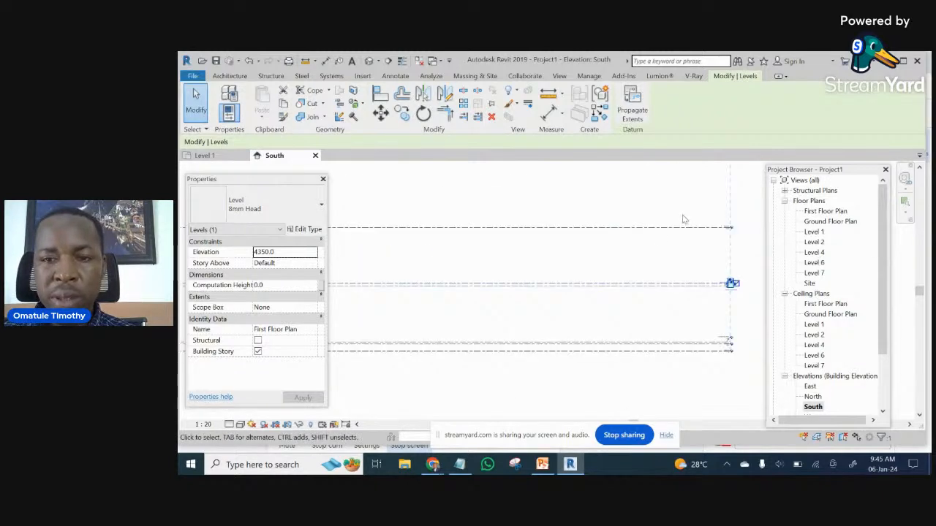
pyautogui.moveTo(656, 236); pyautogui.dragTo(543, 288, button='middle')
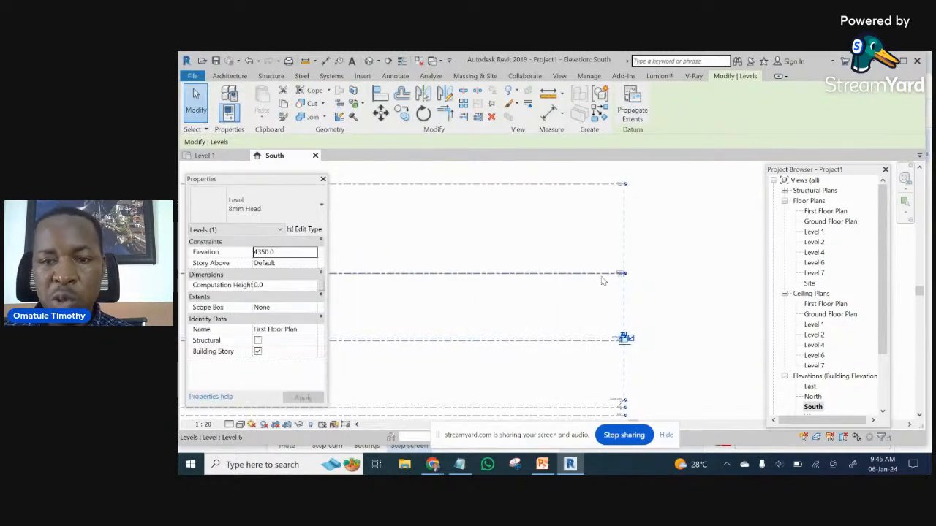
pyautogui.scroll(3, 616, 279)
pyautogui.scroll(4, 629, 281)
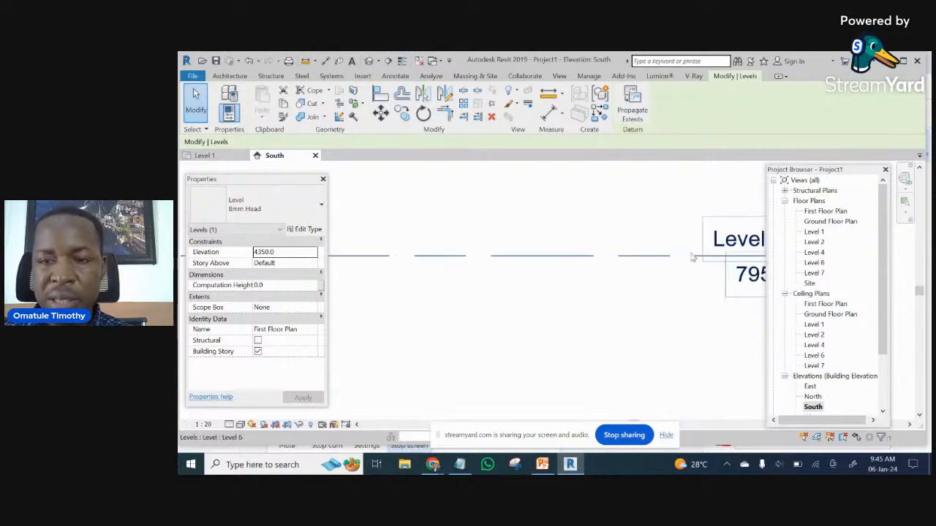
pyautogui.moveTo(643, 274); pyautogui.dragTo(399, 297, button='middle')
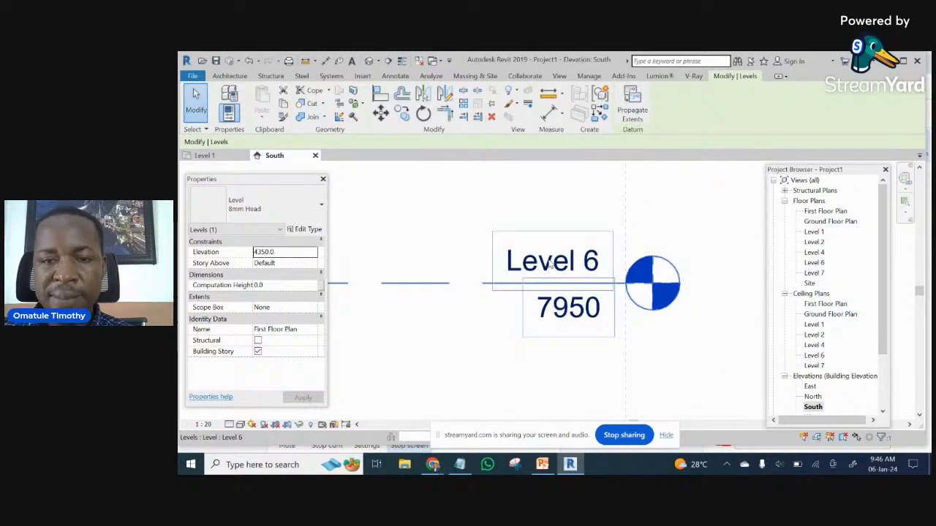
pyautogui.doubleClick(550, 265)
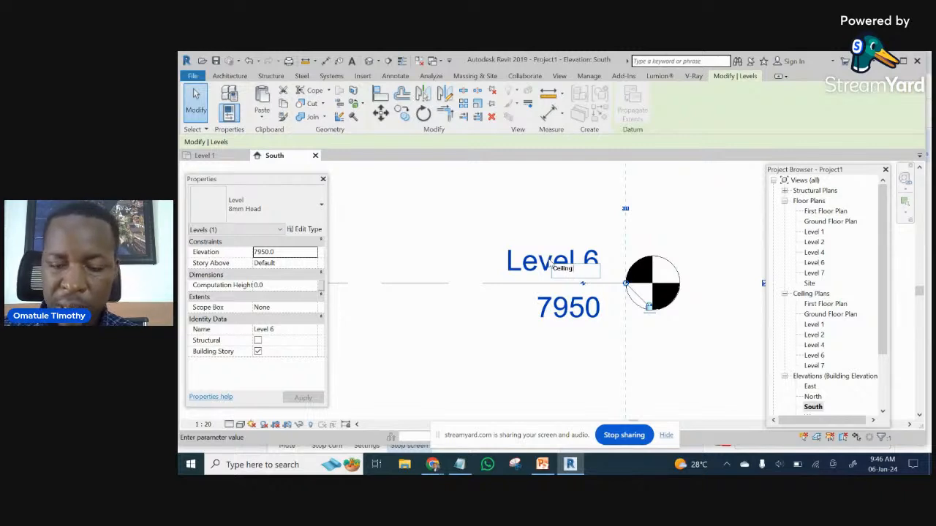
pyautogui.write('Ceiling Level')
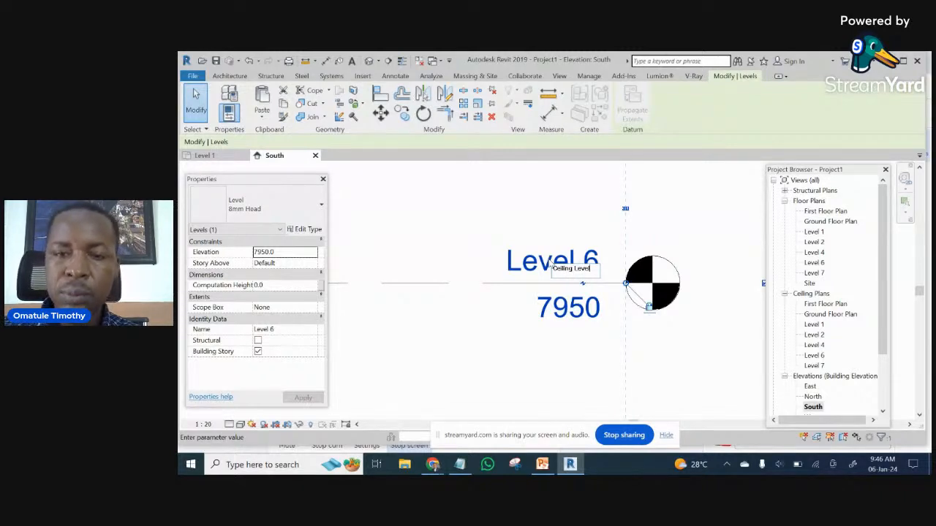
pyautogui.click(696, 197)
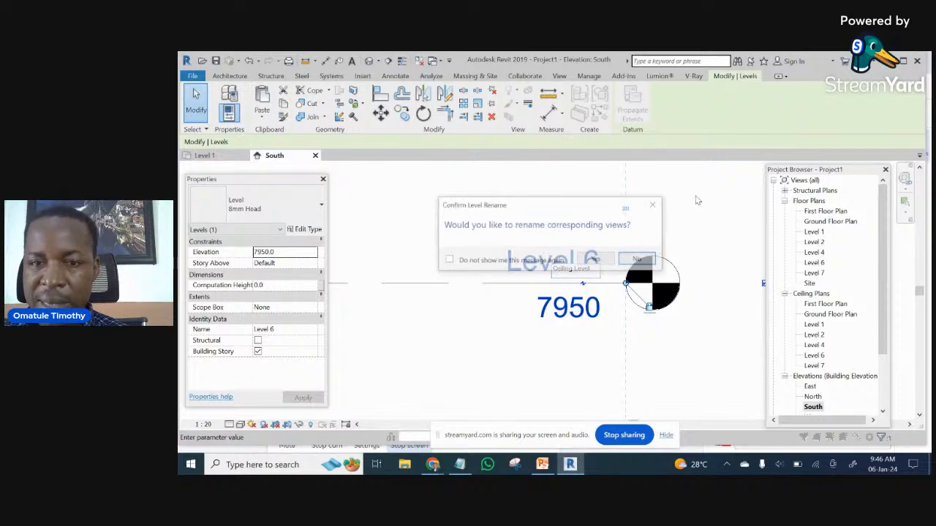
pyautogui.click(596, 260)
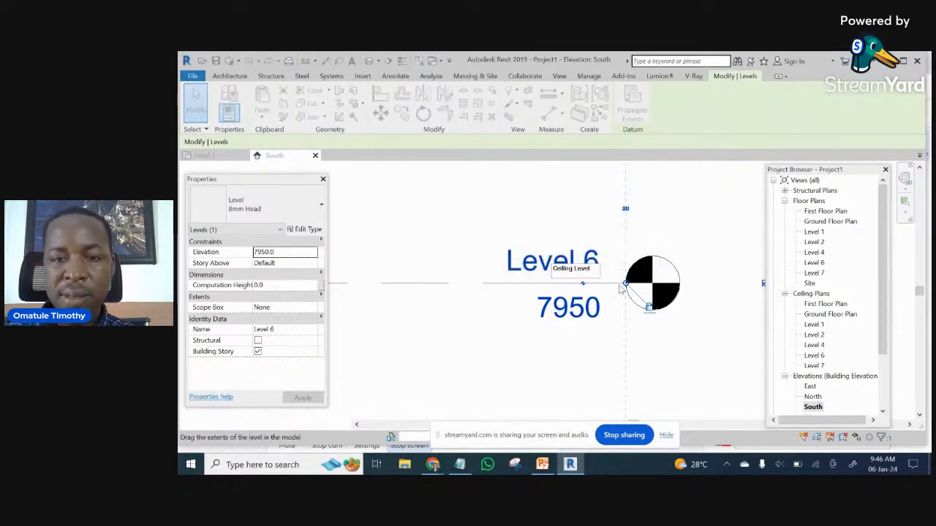
pyautogui.scroll(-5, 643, 314)
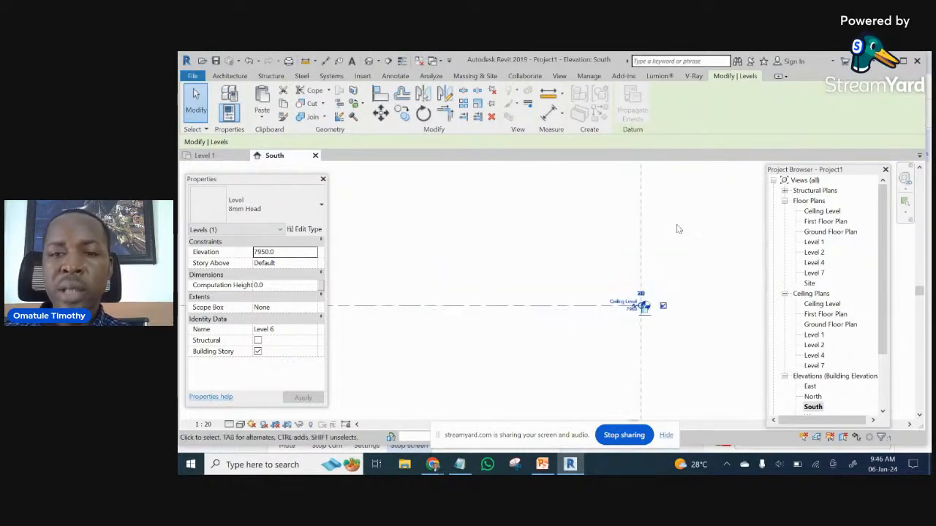
pyautogui.click(677, 226)
# - Rename Level 7, the uppermost level, to Roof Level and apply the new name to its corresponding views
pyautogui.scroll(-2, 680, 235)
pyautogui.scroll(-4, 678, 283)
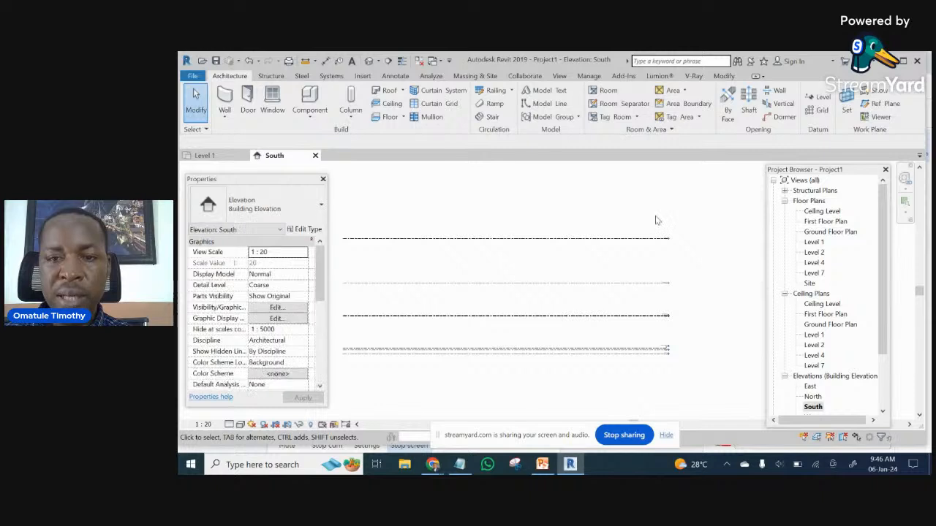
pyautogui.scroll(1, 655, 219)
pyautogui.moveTo(662, 233); pyautogui.dragTo(657, 273, button='middle')
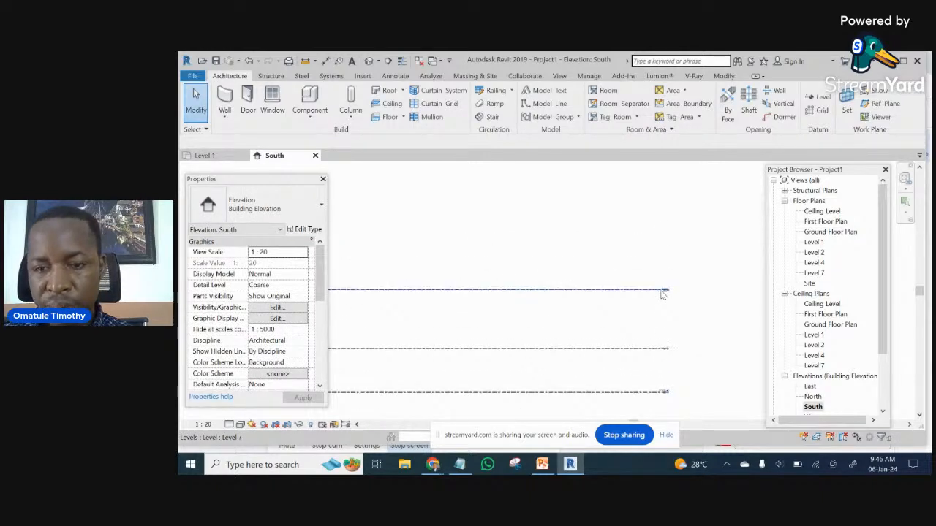
pyautogui.scroll(4, 662, 294)
pyautogui.scroll(-2, 643, 277)
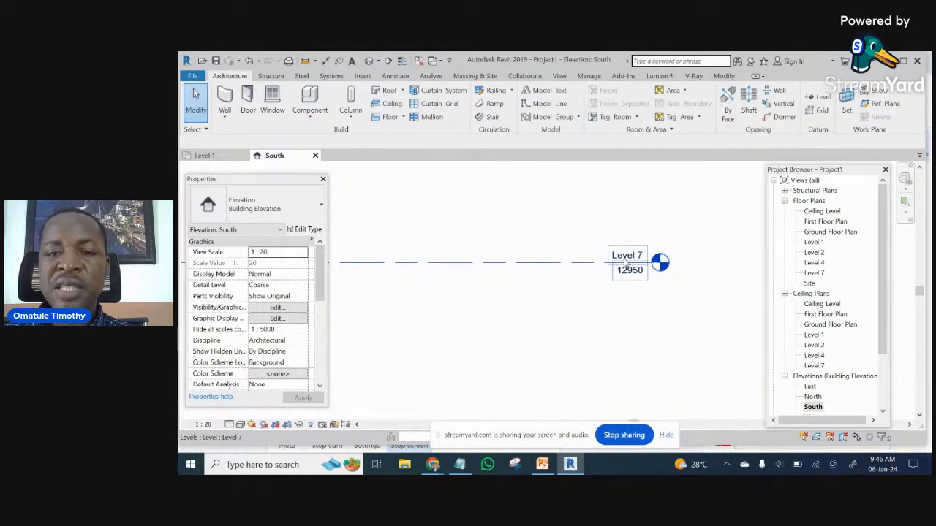
pyautogui.scroll(2, 633, 257)
pyautogui.scroll(1, 633, 256)
pyautogui.doubleClick(639, 256)
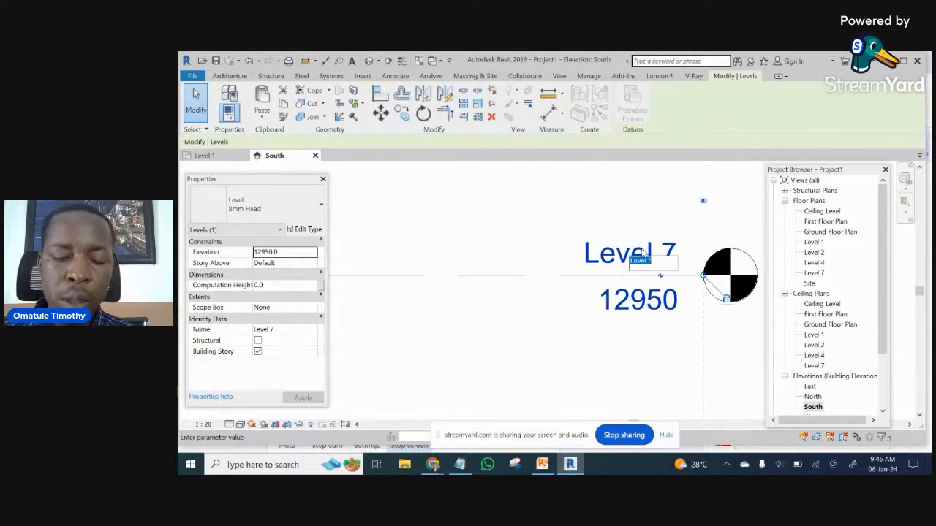
pyautogui.write('Roof')
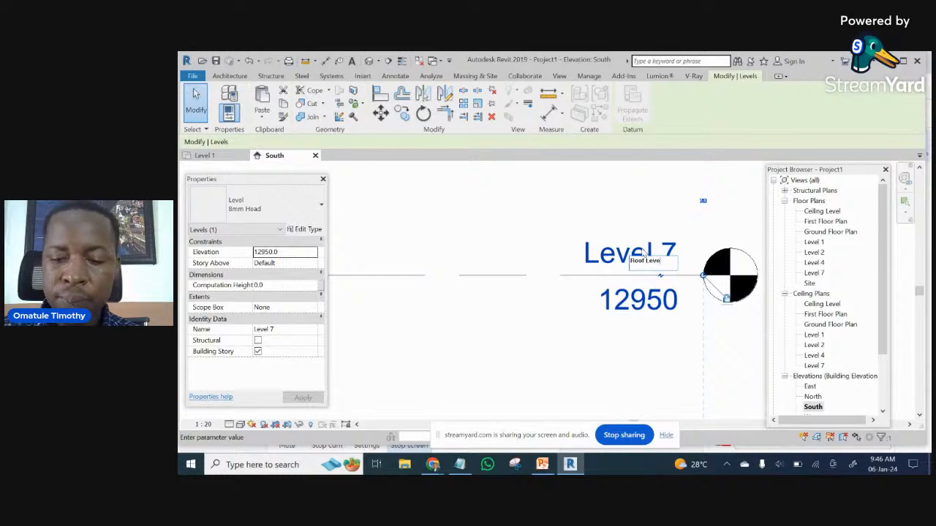
pyautogui.click(499, 218)
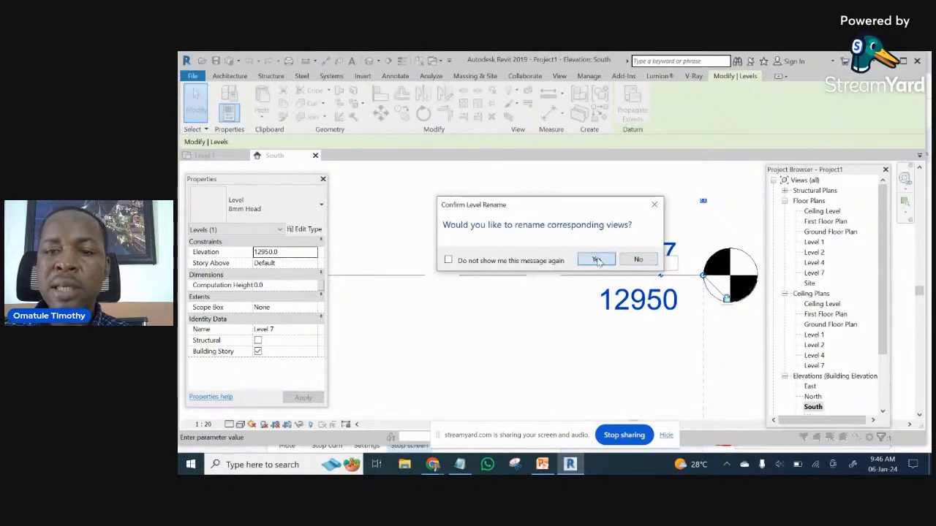
pyautogui.click(596, 261)
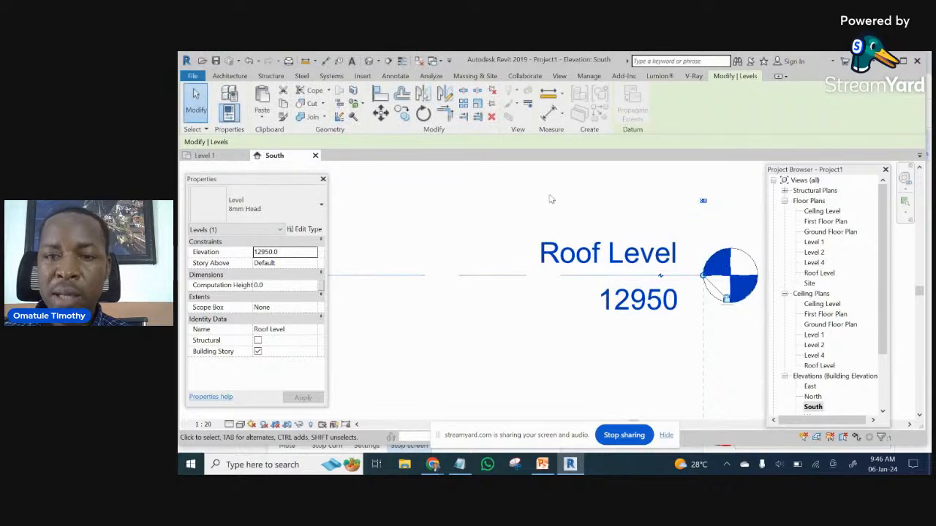
pyautogui.click(559, 253)
# - Set the South elevation's view scale to 1:100
pyautogui.scroll(-2, 653, 242)
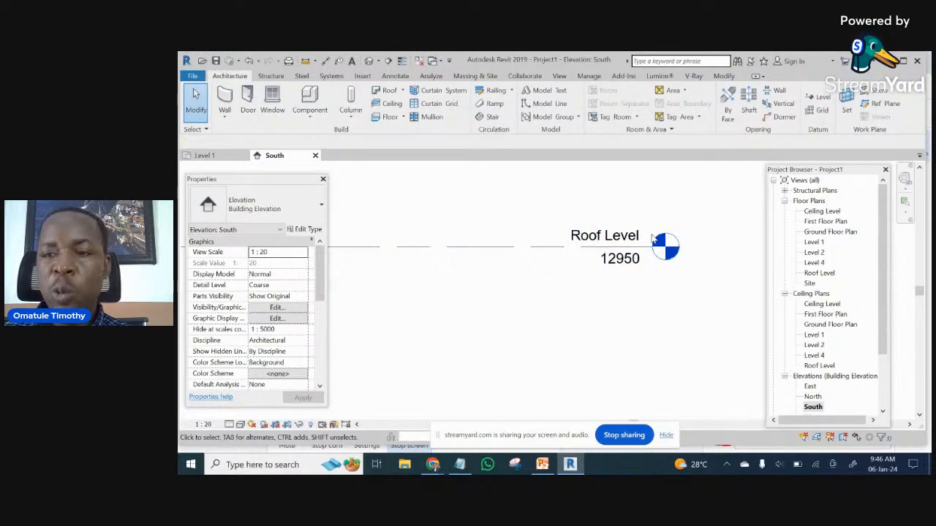
pyautogui.scroll(-2, 653, 240)
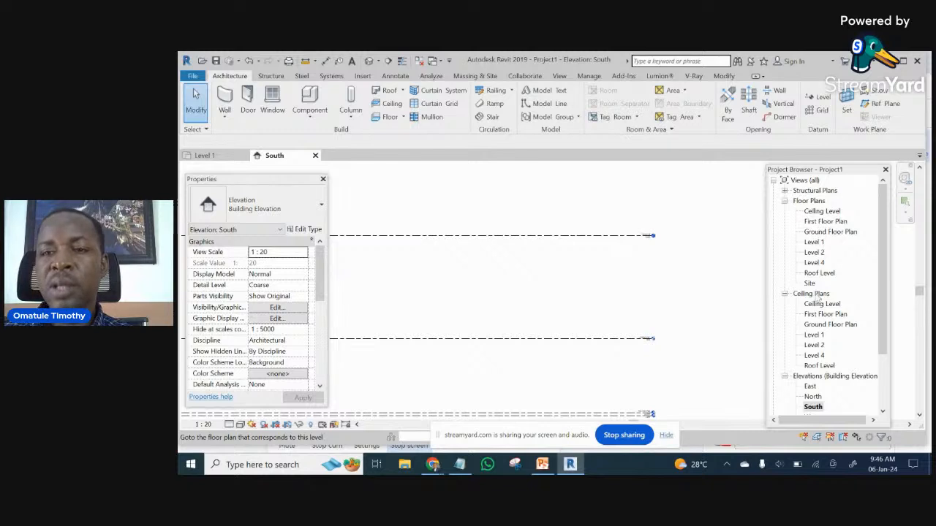
pyautogui.scroll(-3, 684, 255)
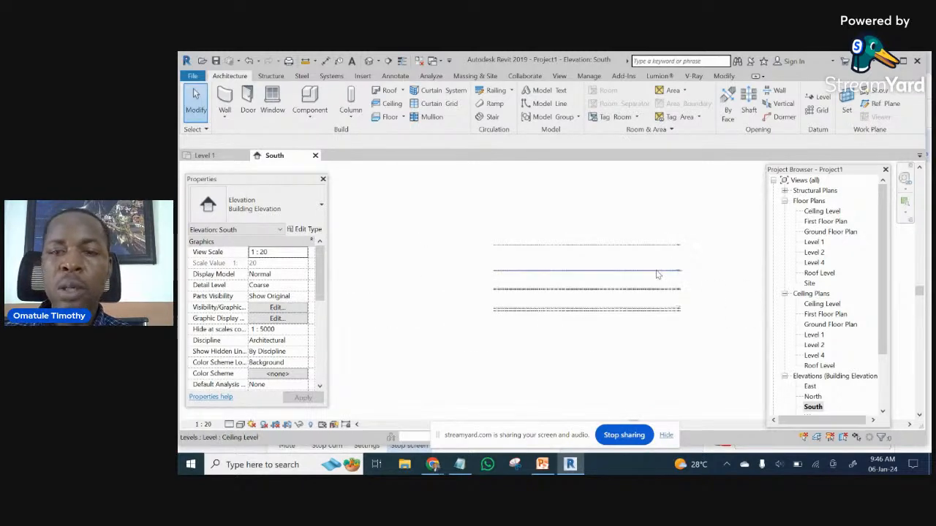
pyautogui.scroll(3, 653, 278)
pyautogui.scroll(-2, 651, 279)
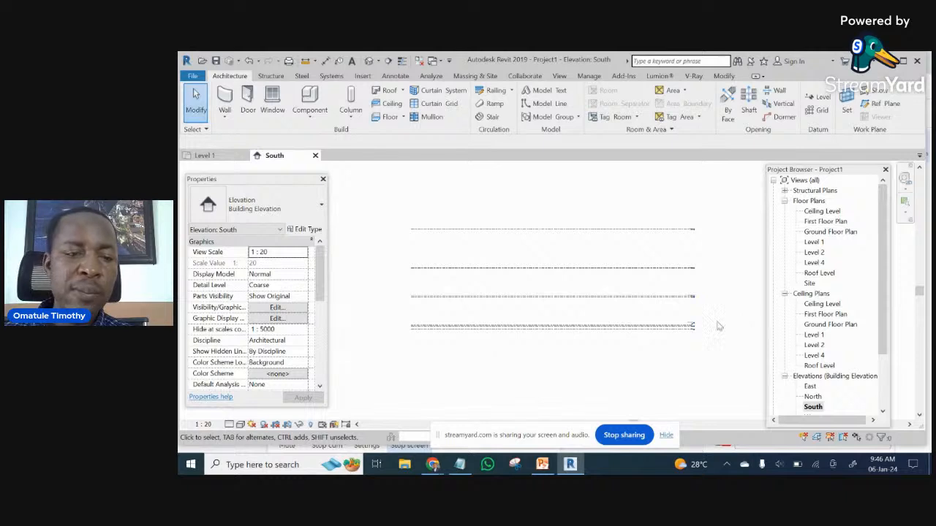
pyautogui.click(205, 425)
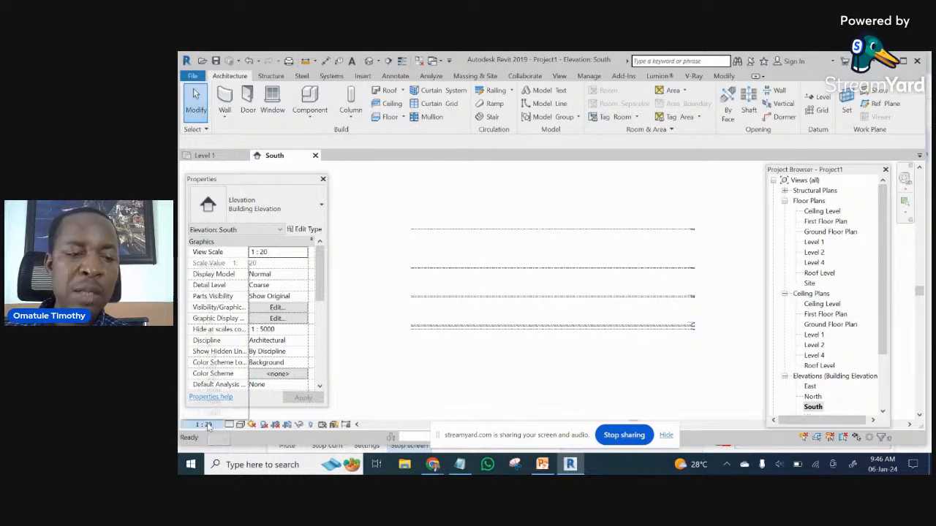
pyautogui.click(209, 356)
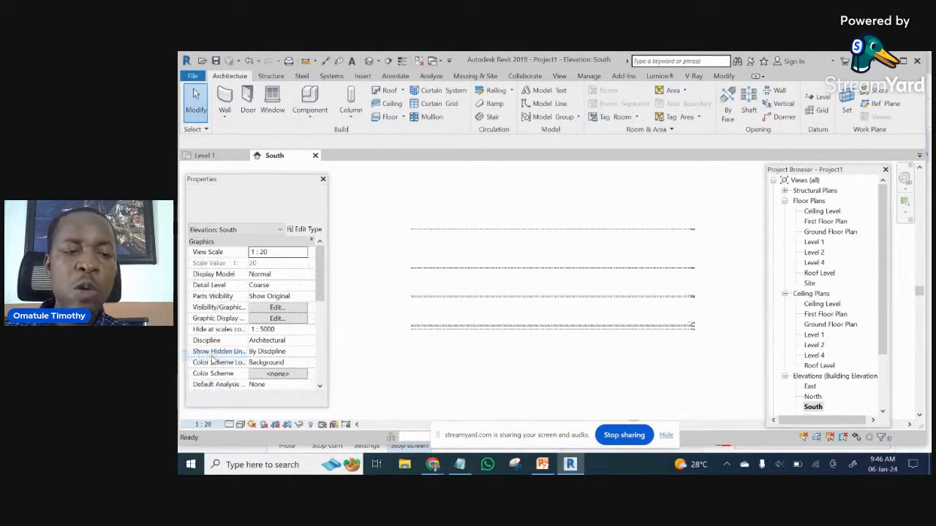
pyautogui.doubleClick(710, 296)
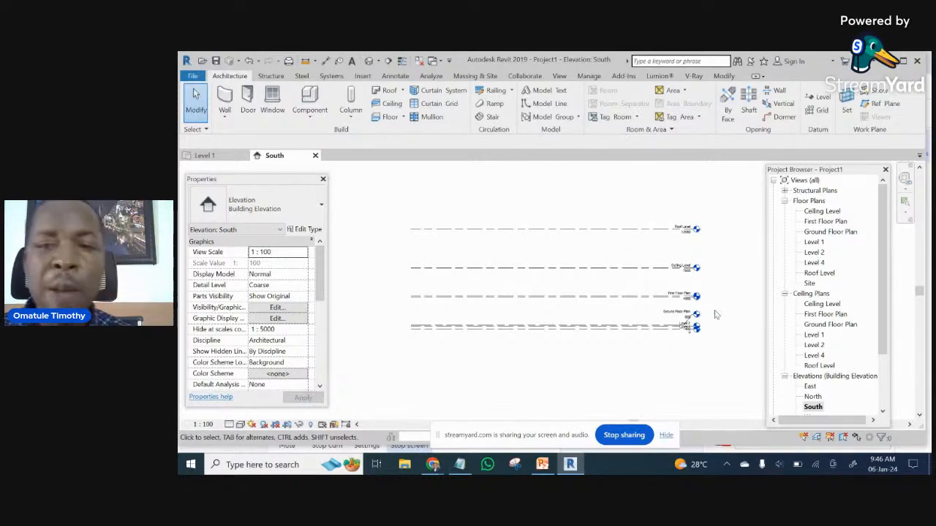
# - Examine the level lines, names and head labels from Level 1 up to Roof Level, including the closely spaced pair at First Floor Plan
pyautogui.scroll(4, 710, 304)
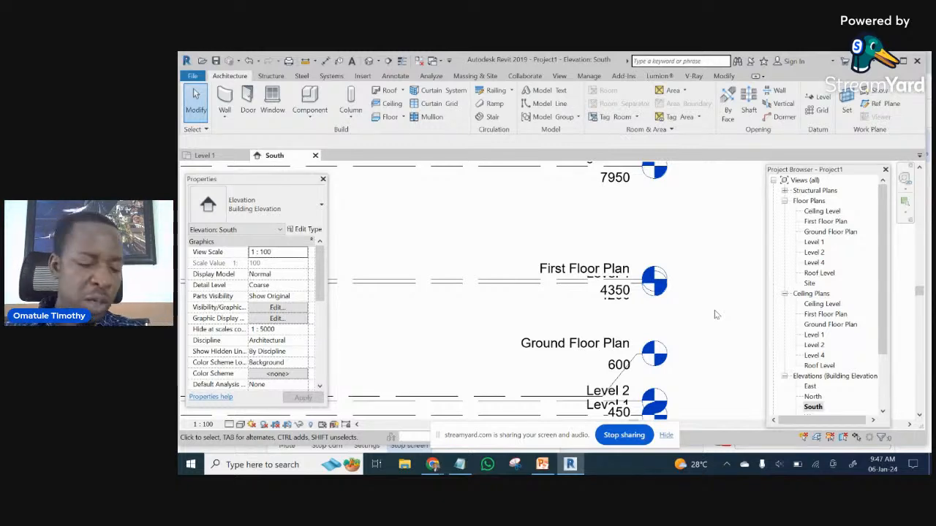
pyautogui.scroll(-1, 743, 307)
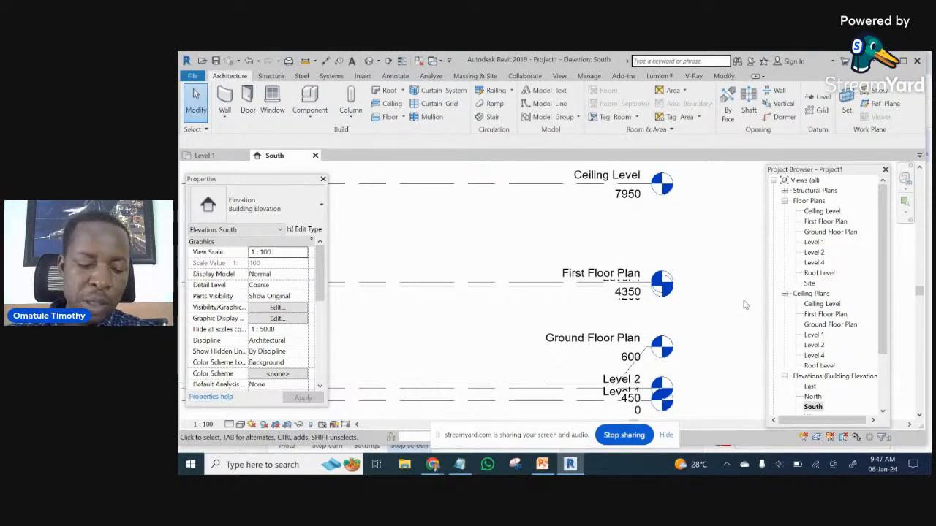
pyautogui.scroll(-1, 745, 305)
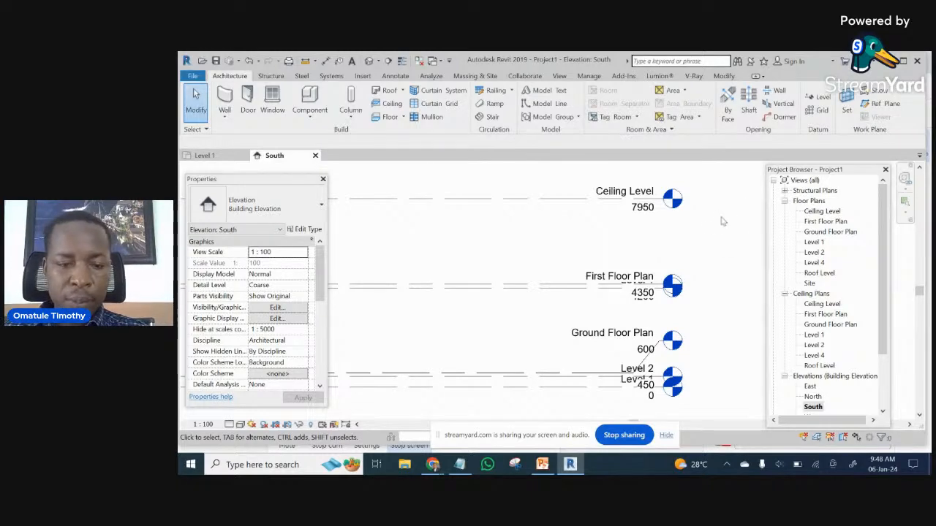
pyautogui.scroll(-1, 701, 272)
pyautogui.scroll(-3, 614, 282)
pyautogui.scroll(3, 612, 291)
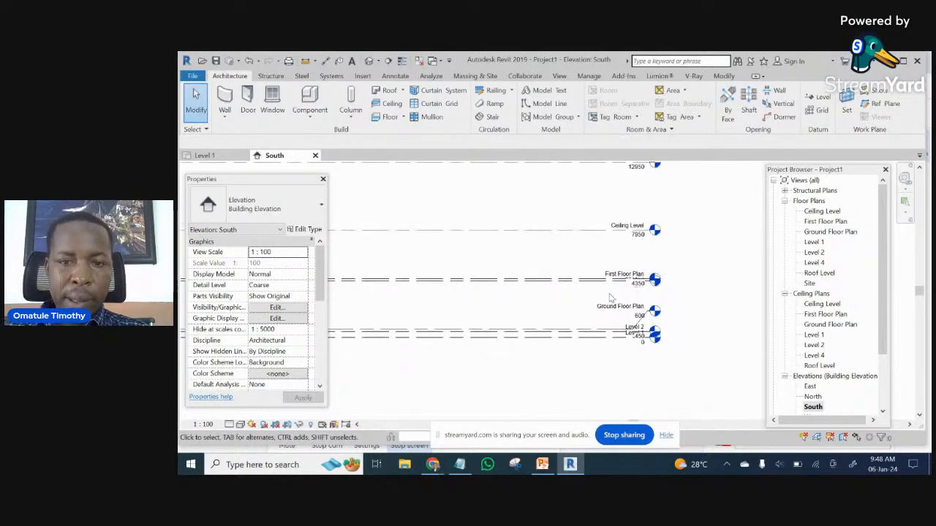
pyautogui.scroll(-1, 598, 293)
pyautogui.scroll(2, 598, 291)
pyautogui.scroll(-4, 598, 292)
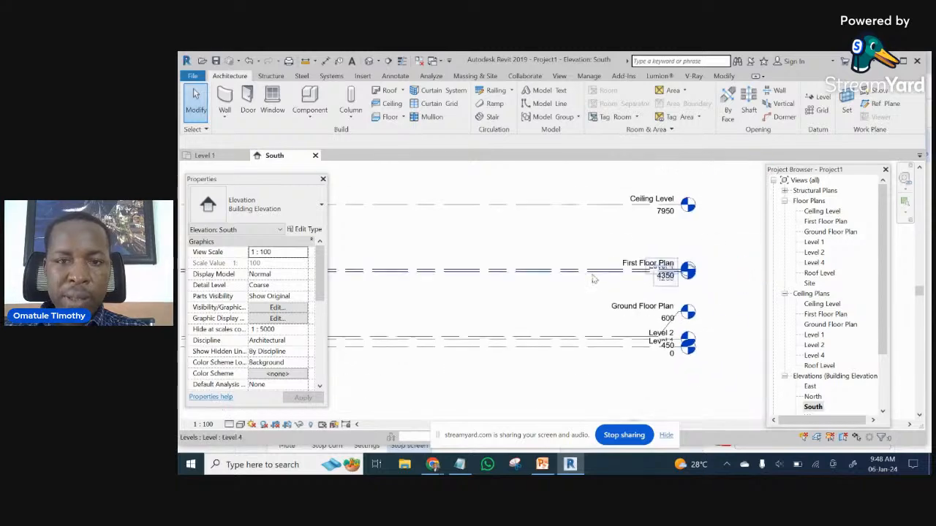
pyautogui.scroll(-1, 598, 292)
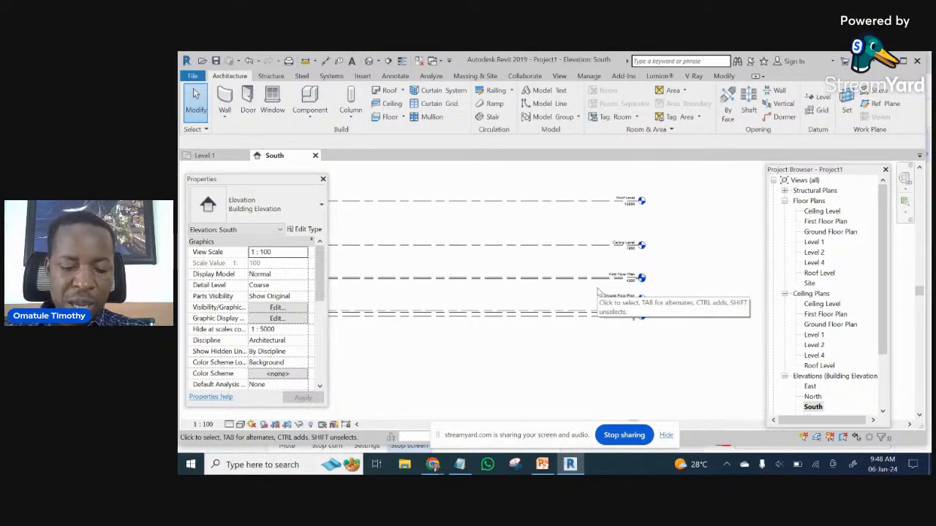
pyautogui.scroll(3, 598, 292)
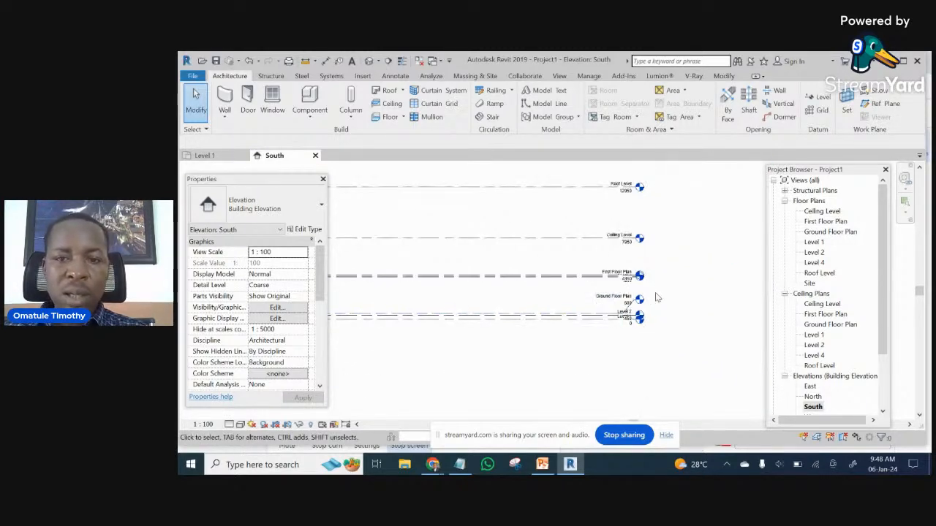
pyautogui.scroll(2, 585, 285)
pyautogui.scroll(-6, 614, 300)
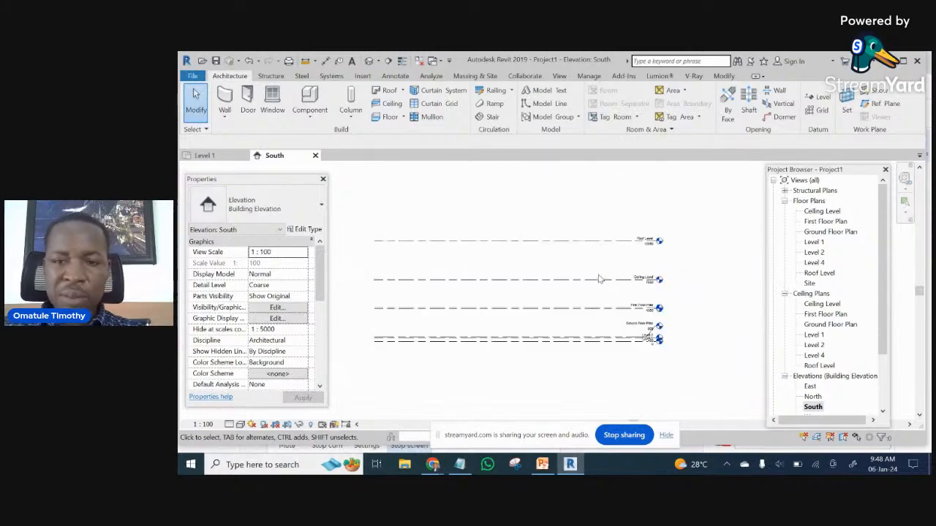
pyautogui.scroll(3, 565, 295)
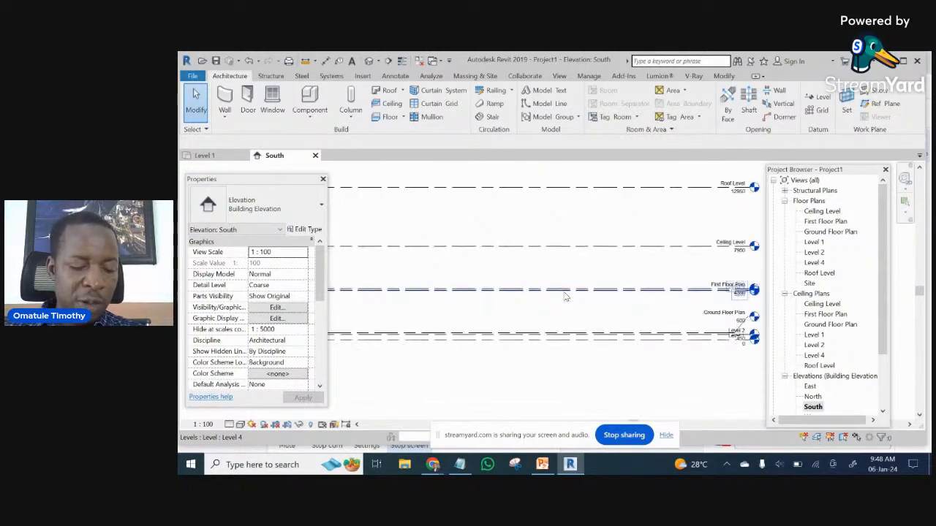
pyautogui.scroll(4, 548, 285)
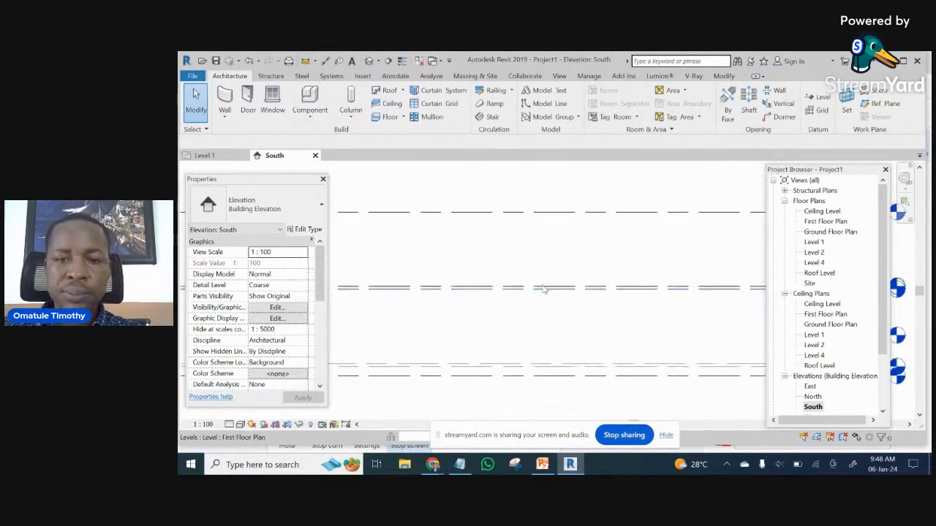
# - Place an aligned dimension between the closely spaced First Floor Plan and Level 4 lines in the South elevation
pyautogui.scroll(-4, 577, 296)
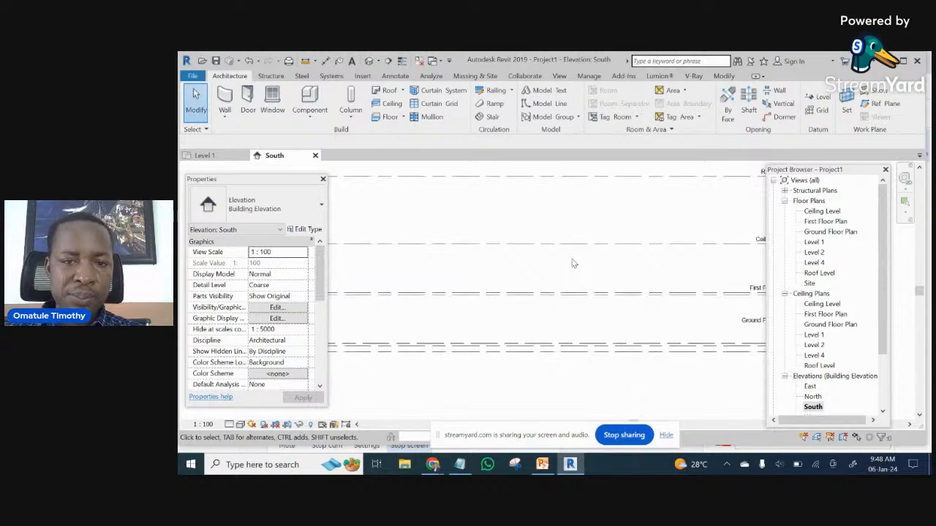
pyautogui.scroll(2, 537, 259)
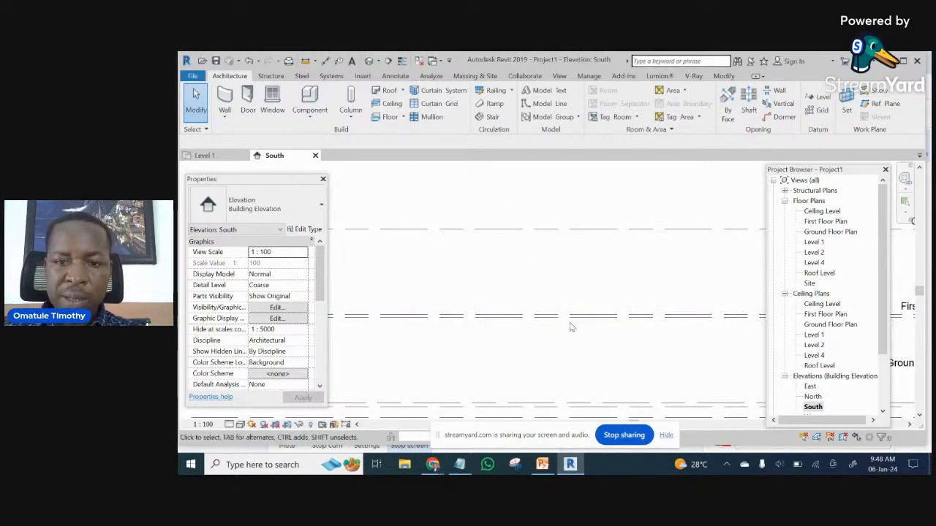
pyautogui.click(722, 77)
pyautogui.click(549, 111)
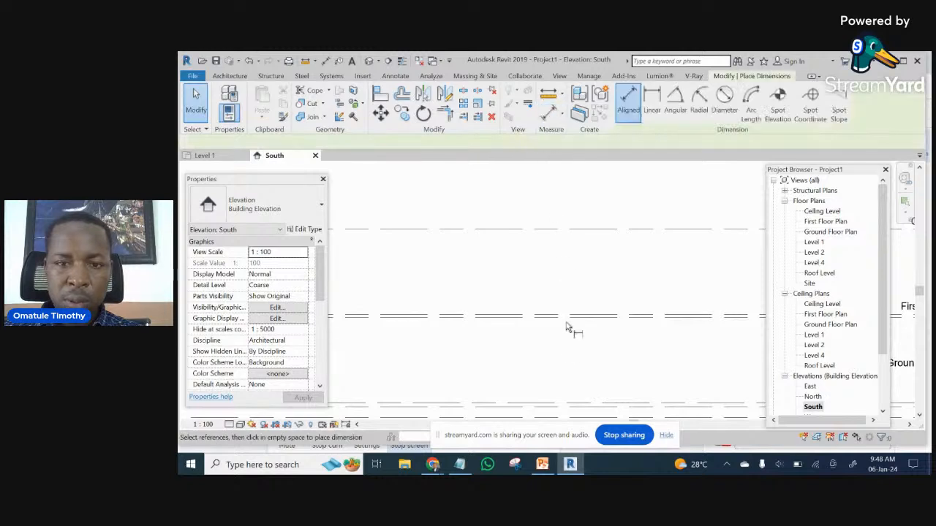
pyautogui.scroll(1, 523, 310)
pyautogui.scroll(2, 529, 308)
pyautogui.click(541, 302)
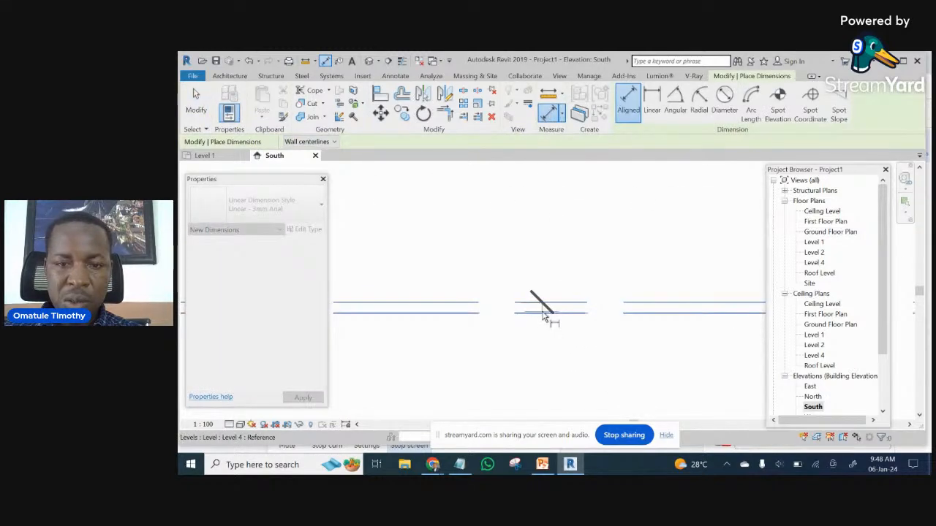
pyautogui.click(542, 314)
pyautogui.scroll(-2, 545, 316)
pyautogui.scroll(1, 533, 292)
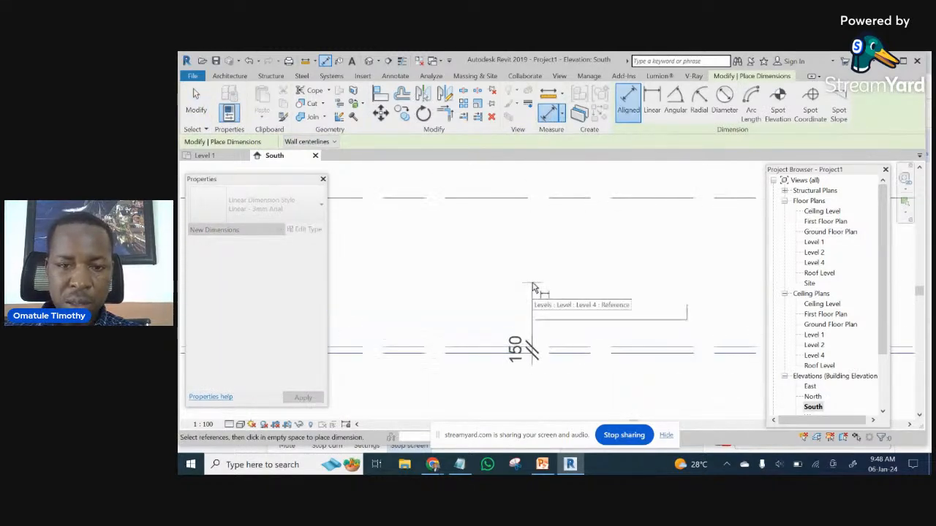
pyautogui.click(534, 288)
pyautogui.scroll(-2, 577, 276)
pyautogui.scroll(3, 566, 296)
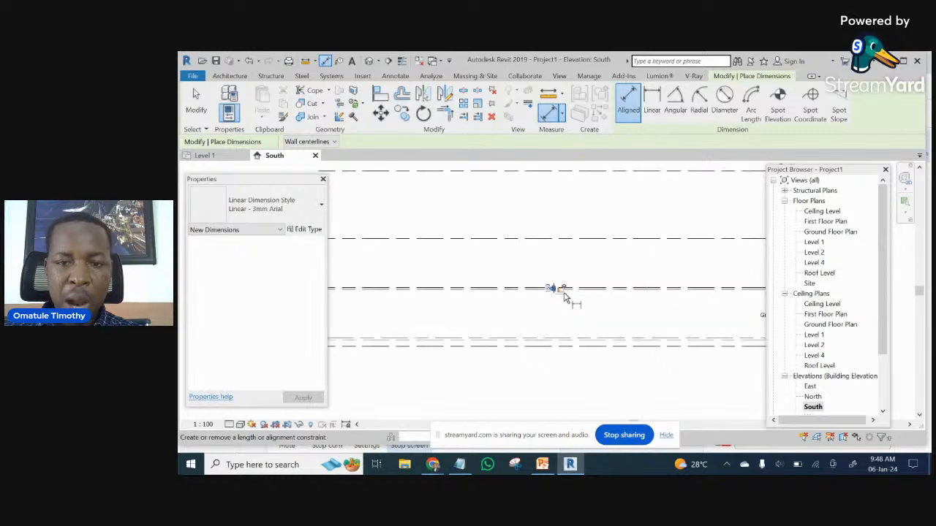
pyautogui.rightClick(622, 223)
pyautogui.click(630, 227)
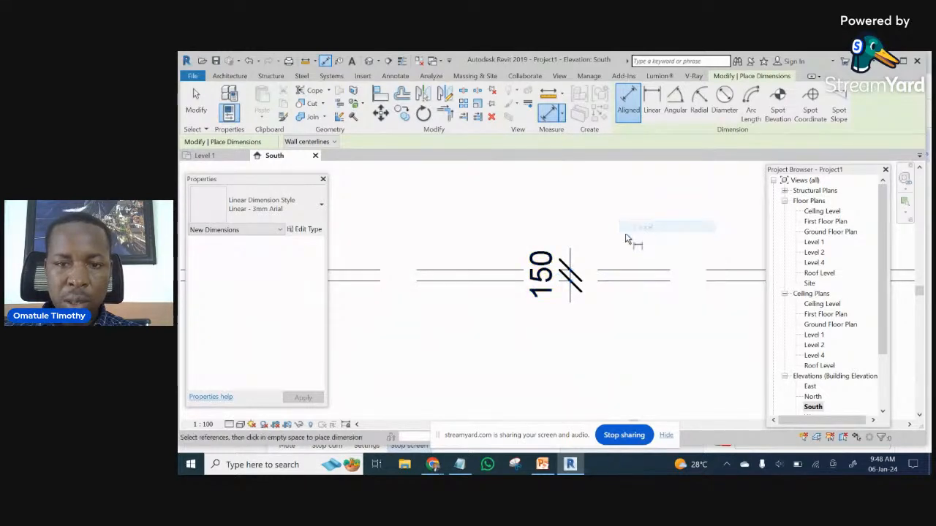
pyautogui.rightClick(593, 238)
pyautogui.click(608, 241)
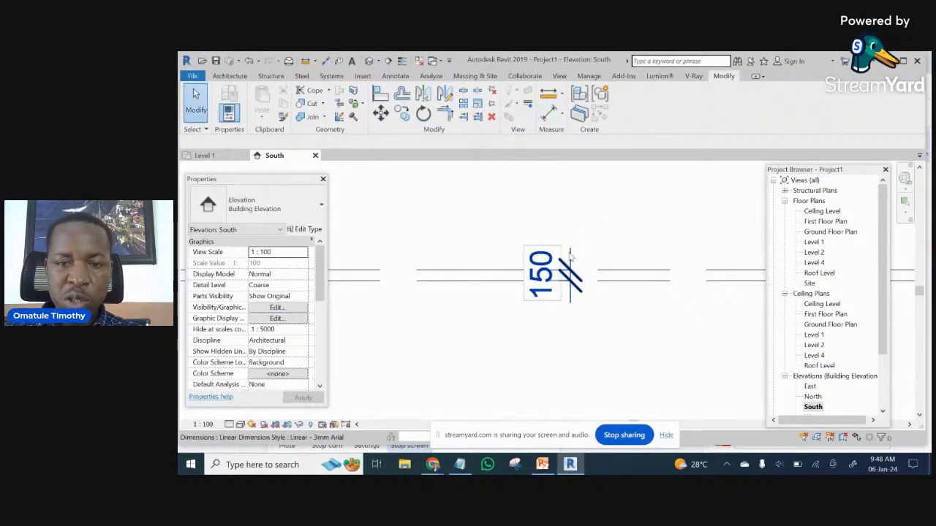
# - Delete the dimension between the First Floor Plan and Level 4 lines
pyautogui.click(569, 253)
pyautogui.press('Delete')
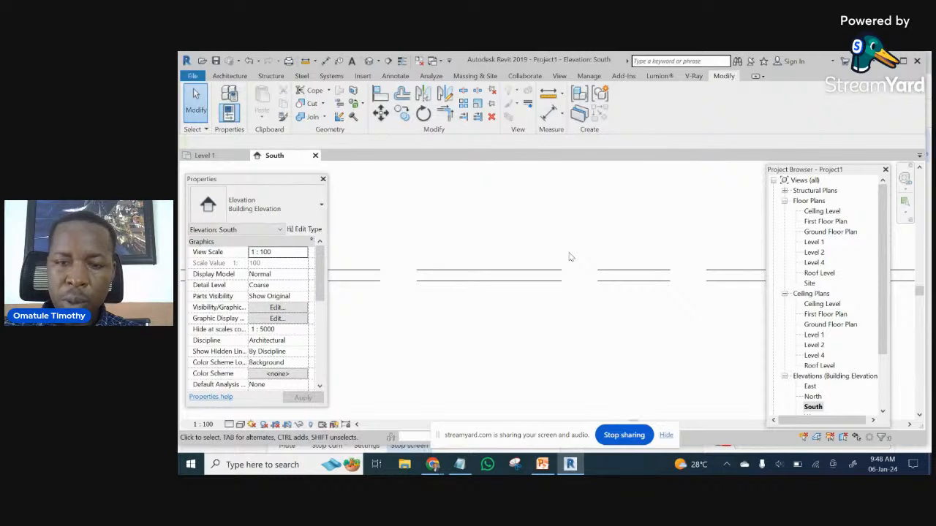
pyautogui.scroll(4, 511, 264)
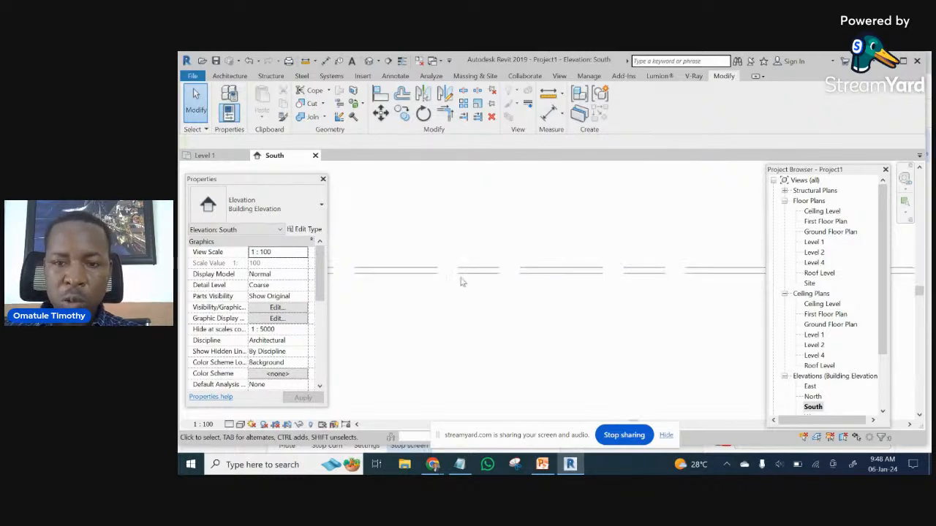
pyautogui.scroll(-2, 509, 293)
pyautogui.scroll(3, 549, 272)
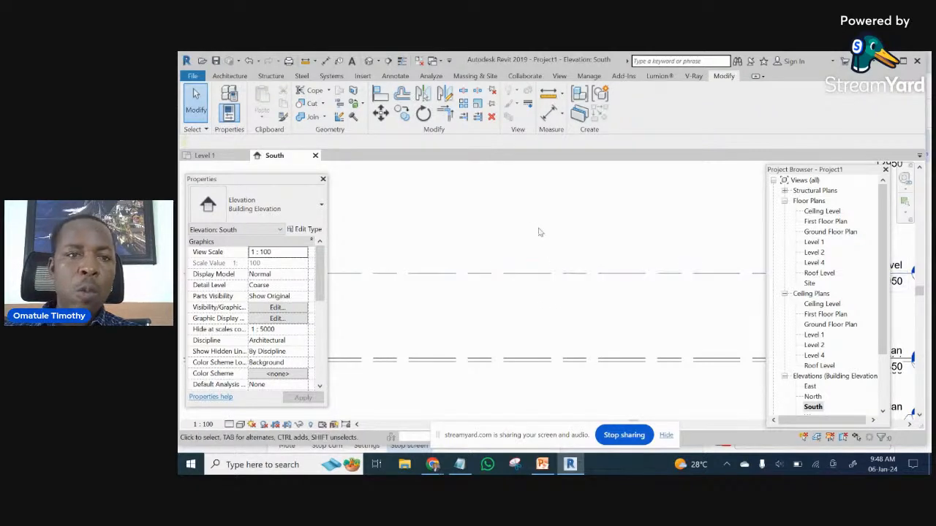
# - Create a similar level above Ceiling Level by picking its line with an offset of 150 mm
pyautogui.click(525, 272)
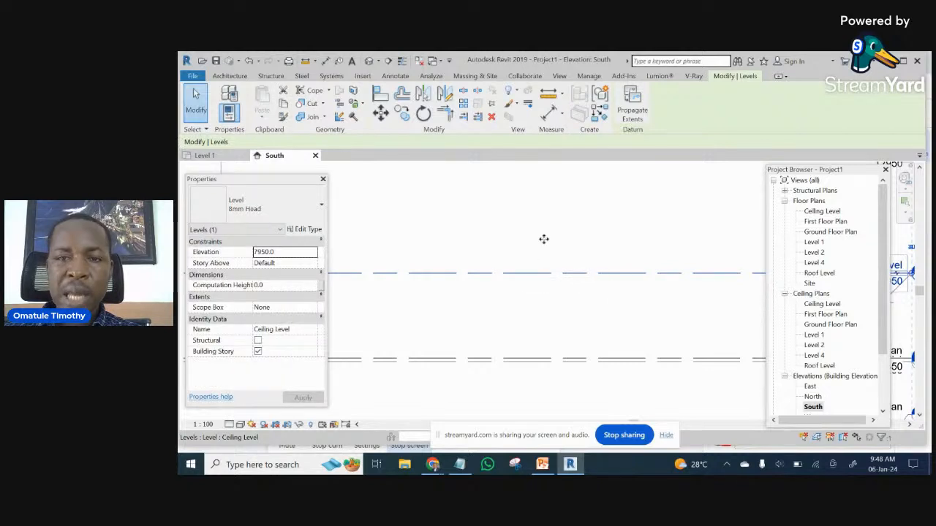
pyautogui.click(599, 112)
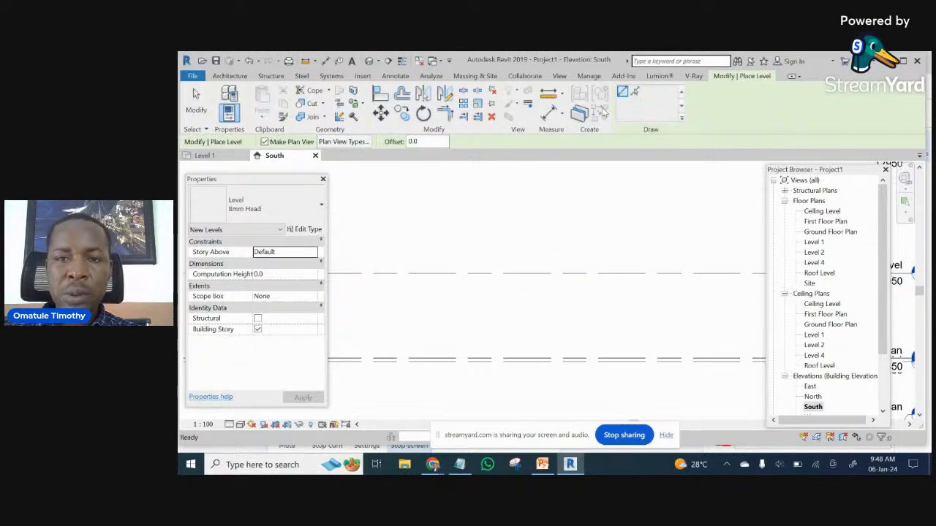
pyautogui.click(635, 91)
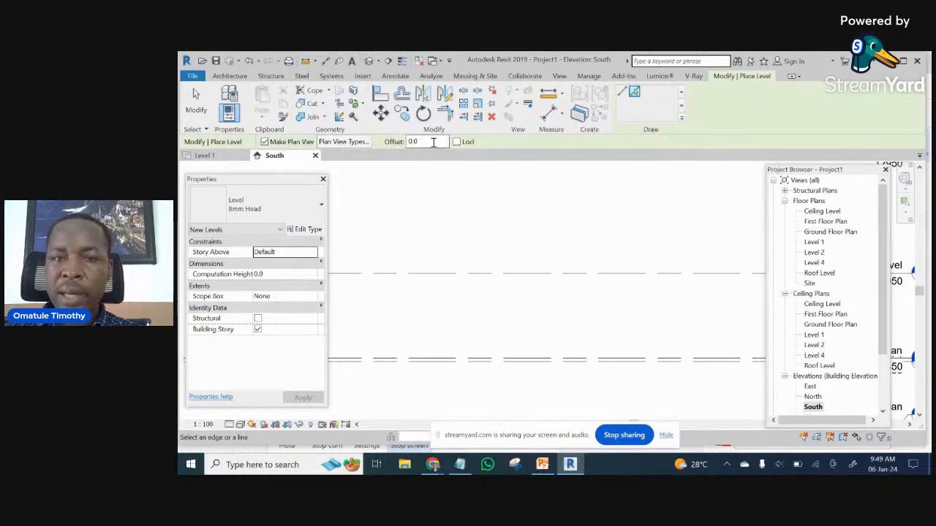
pyautogui.moveTo(433, 141); pyautogui.dragTo(412, 142)
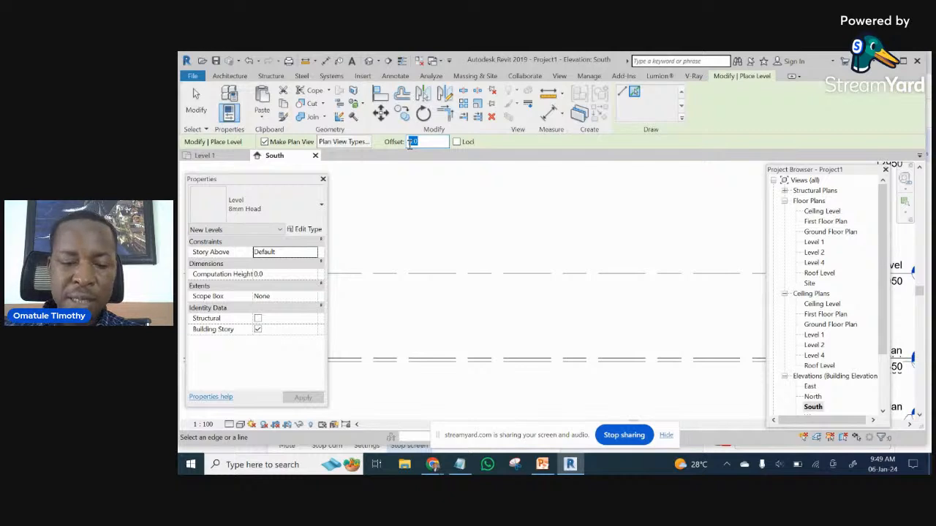
pyautogui.write('150')
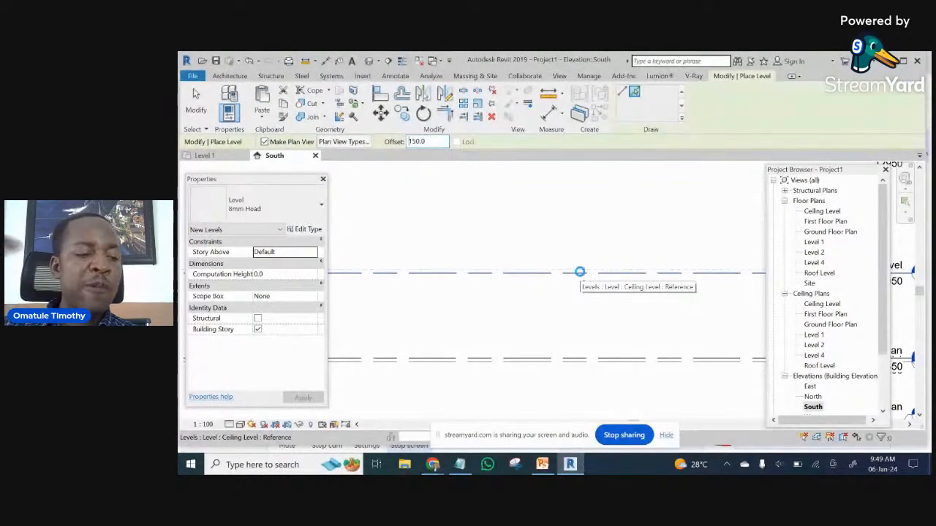
pyautogui.click(581, 275)
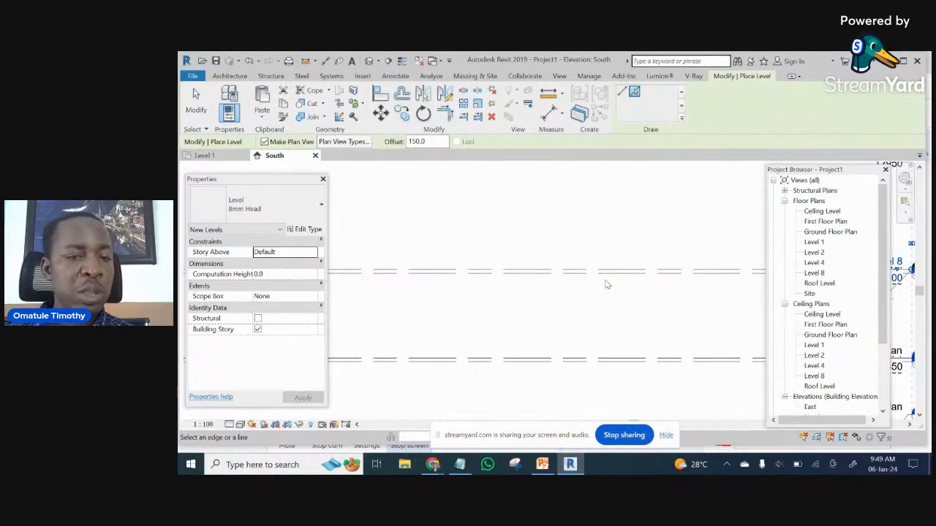
pyautogui.click(202, 99)
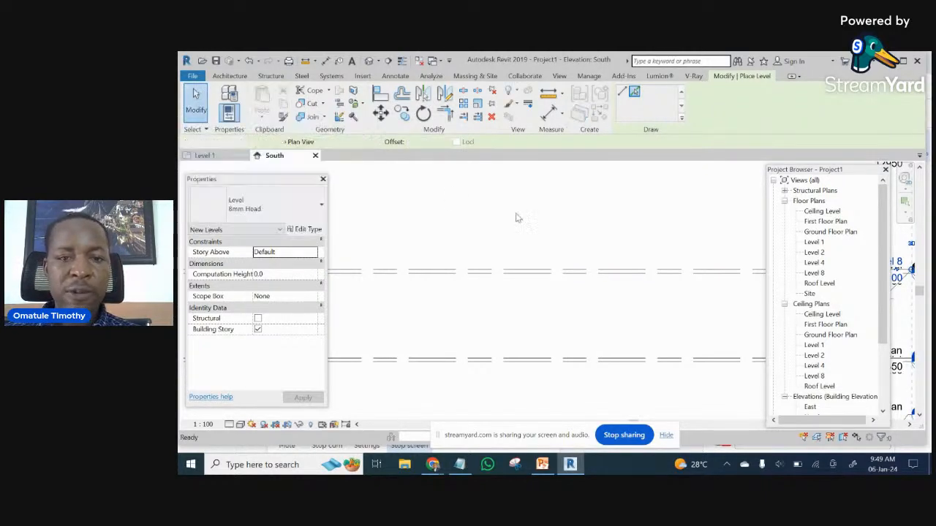
# - Delete the extra level just above Ceiling Level together with its associated plan views
pyautogui.click(568, 271)
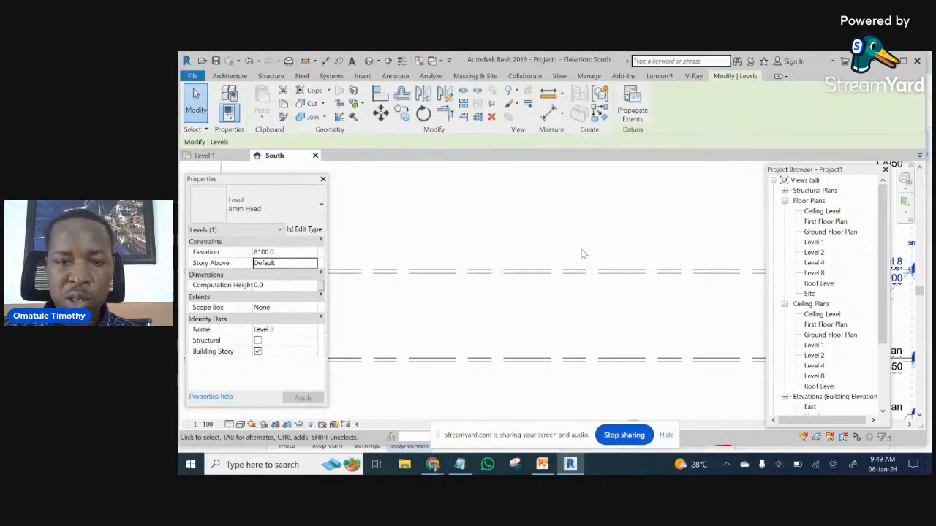
pyautogui.press('Delete')
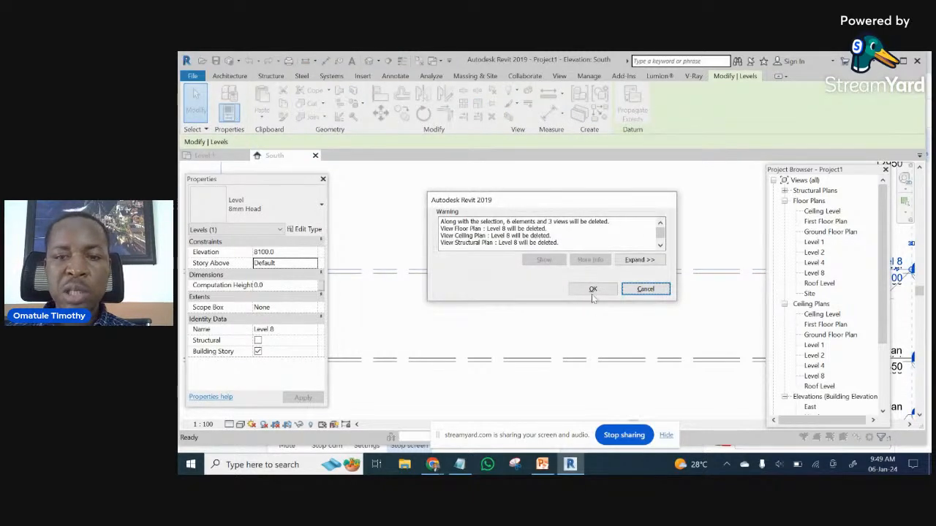
pyautogui.click(593, 290)
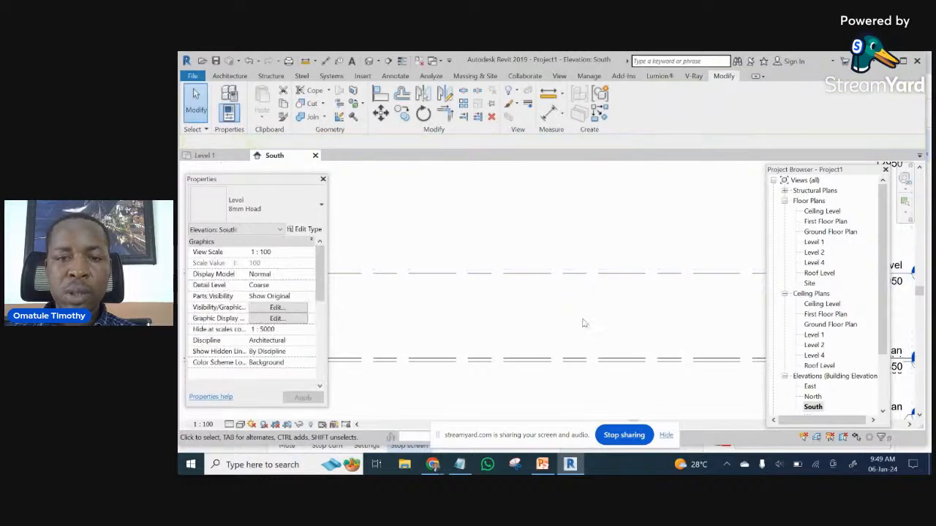
# - Switch from the South elevation to the Level 1 floor plan
pyautogui.scroll(-5, 523, 258)
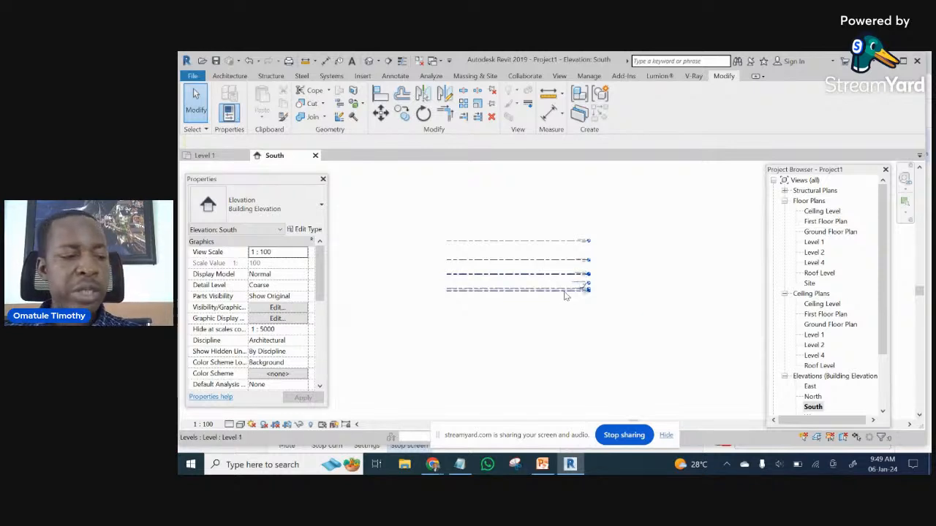
pyautogui.scroll(1, 564, 289)
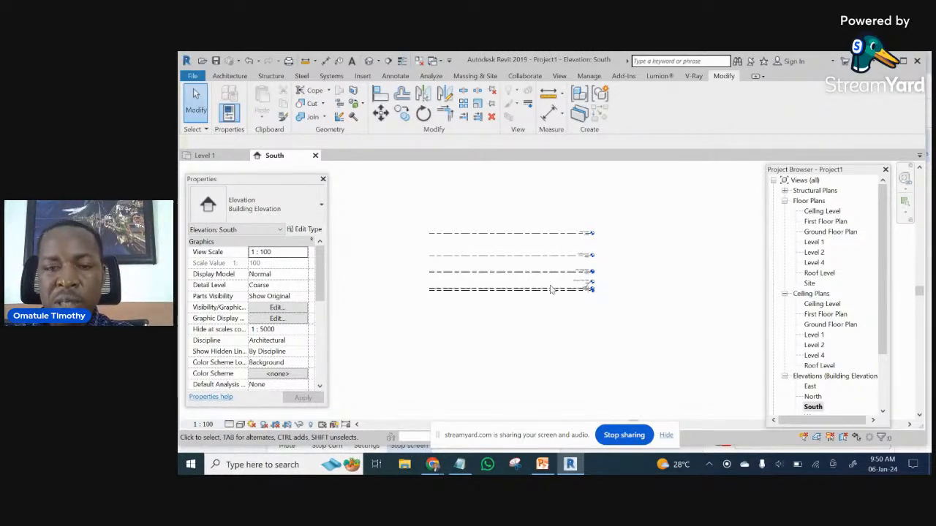
pyautogui.scroll(5, 552, 290)
pyautogui.scroll(-3, 570, 289)
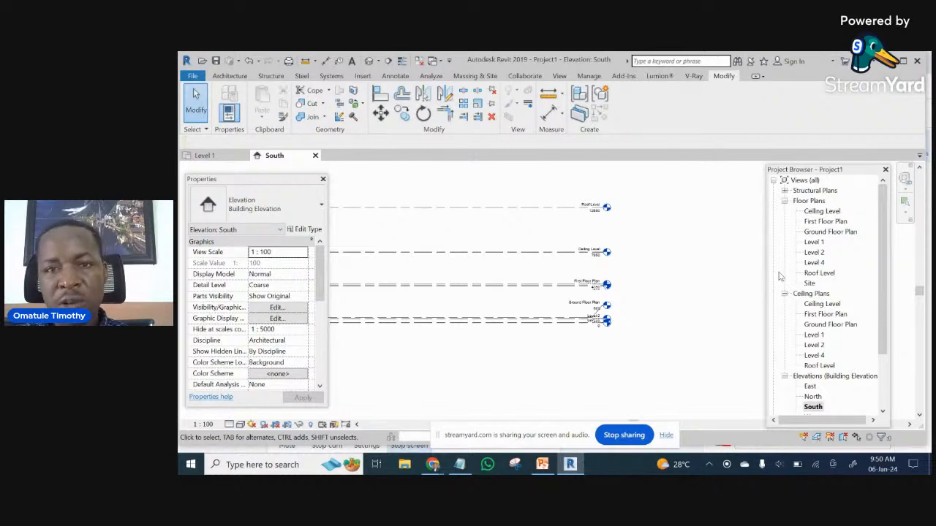
pyautogui.doubleClick(816, 245)
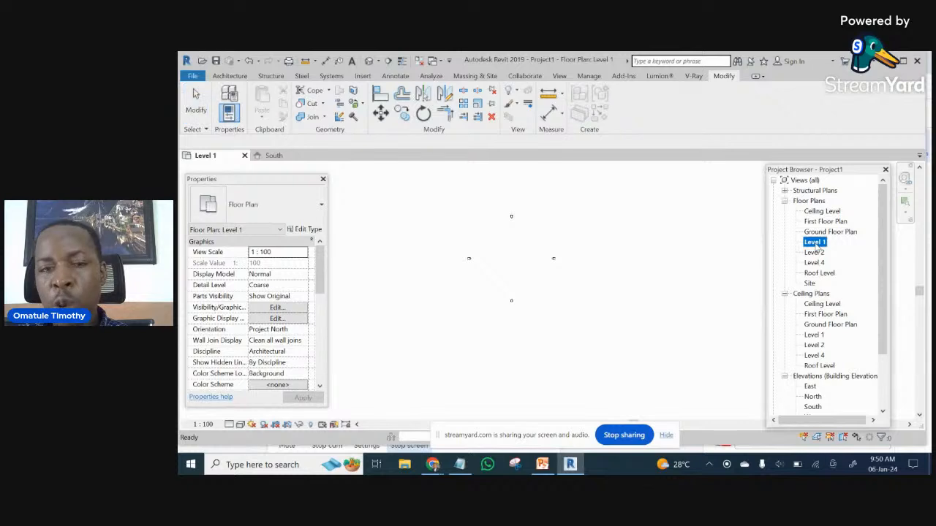
pyautogui.scroll(4, 523, 278)
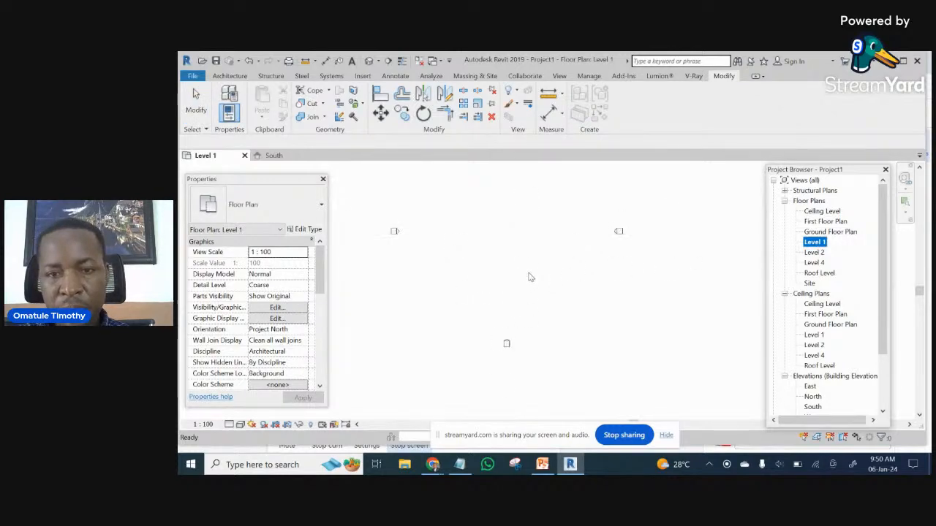
pyautogui.scroll(-3, 614, 270)
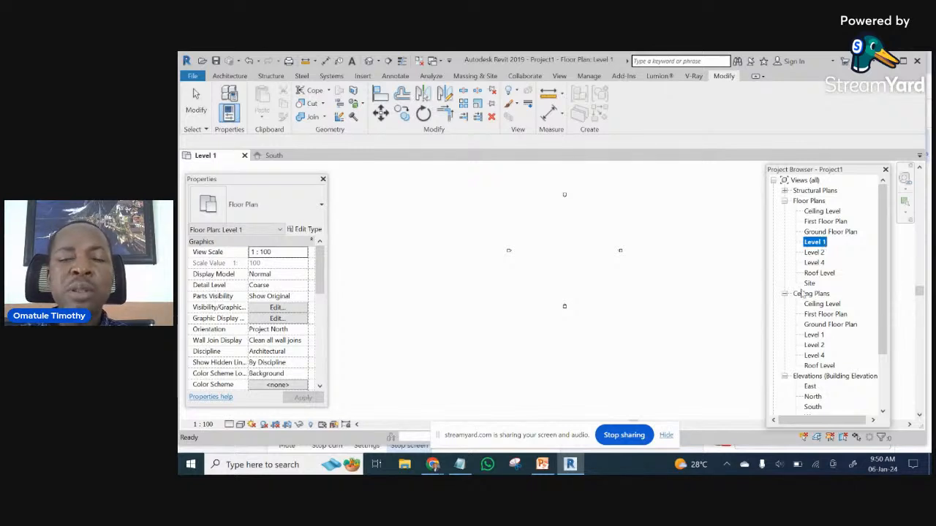
pyautogui.doubleClick(815, 242)
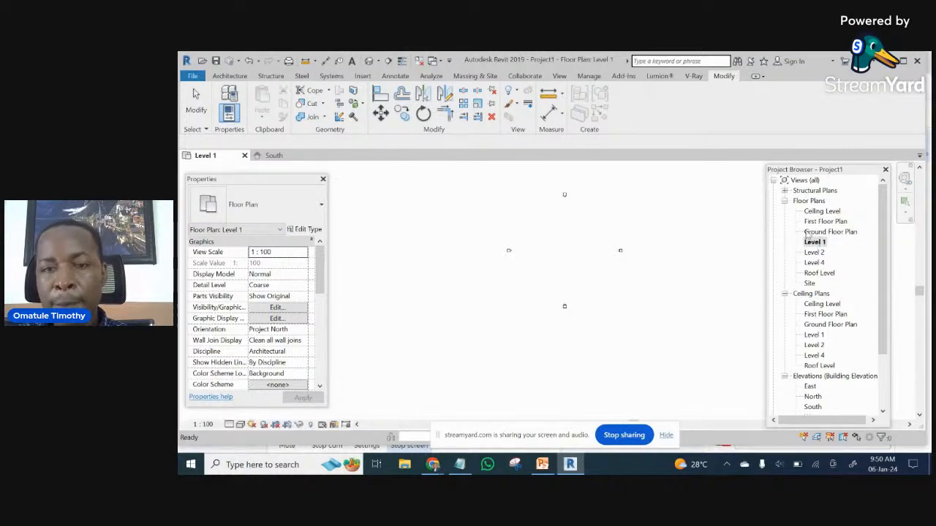
pyautogui.moveTo(621, 243); pyautogui.dragTo(585, 245, button='middle')
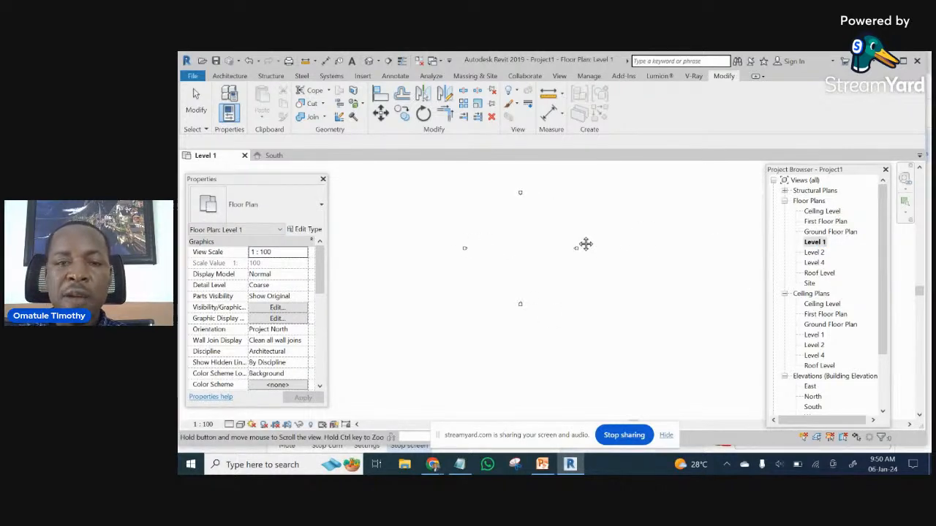
pyautogui.scroll(3, 585, 244)
pyautogui.scroll(-3, 585, 242)
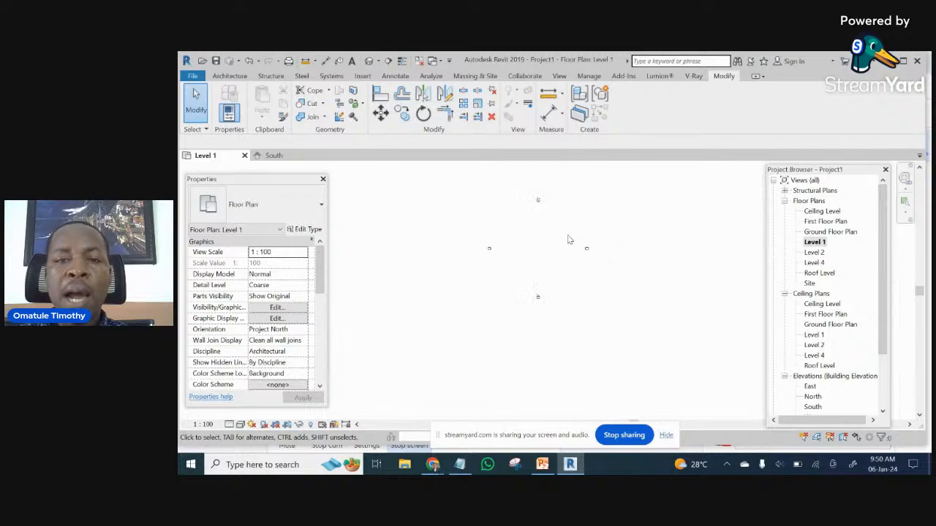
pyautogui.scroll(1, 570, 240)
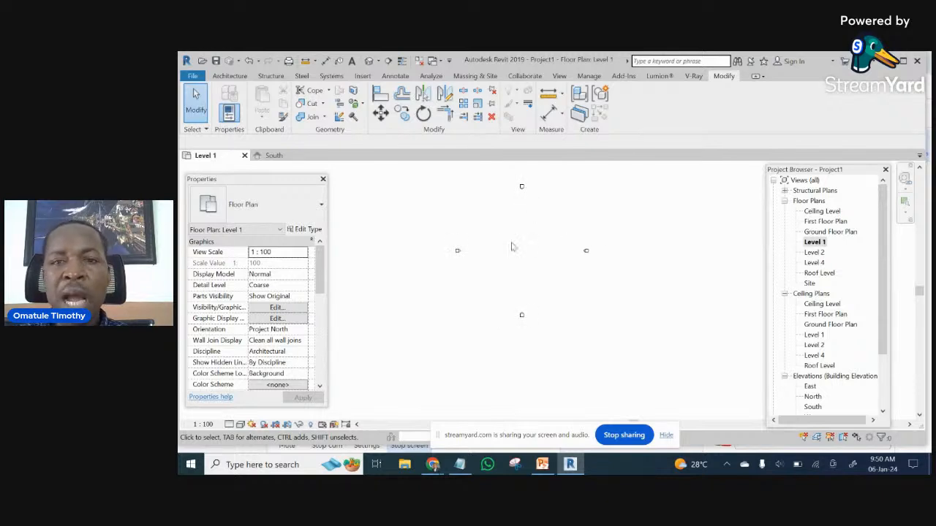
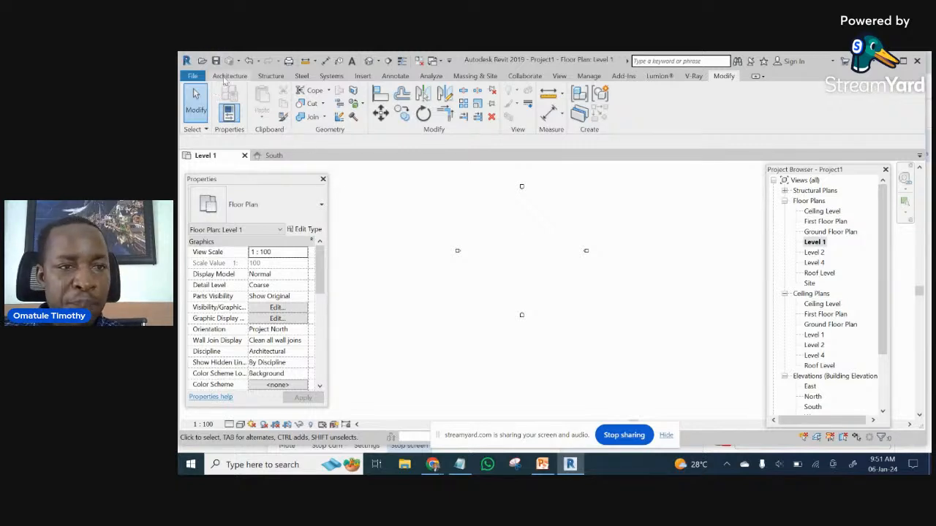
# - Draw a rectangle of Generic - 200mm walls about 30000 by 29000 mm between the elevation markers on Level 1
pyautogui.click(226, 77)
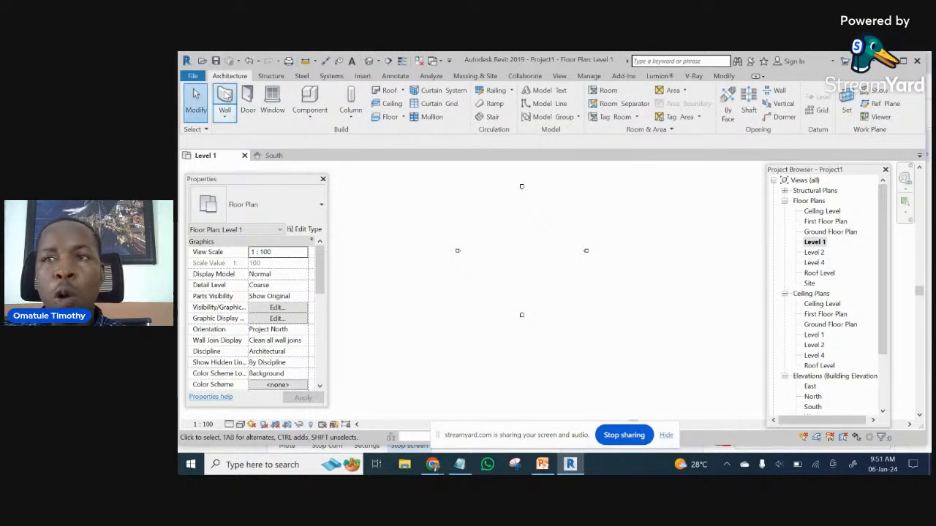
pyautogui.click(224, 96)
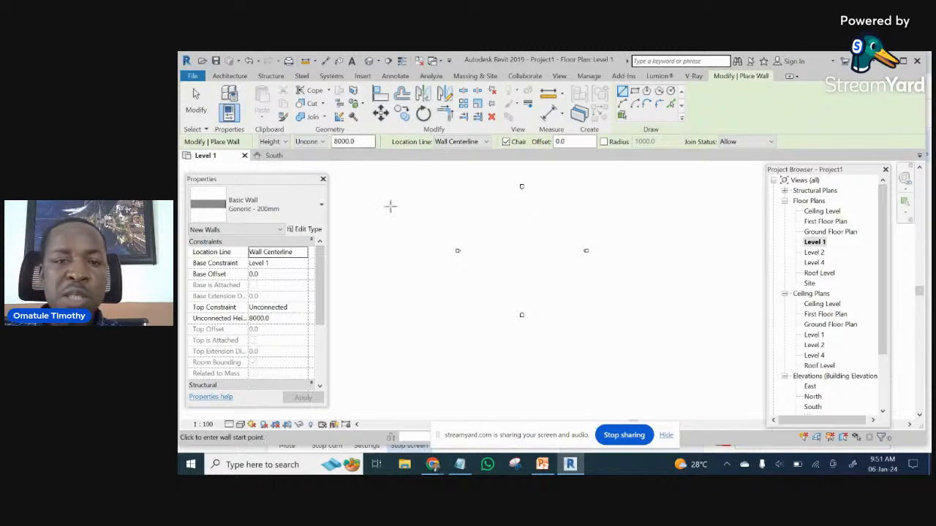
pyautogui.click(634, 90)
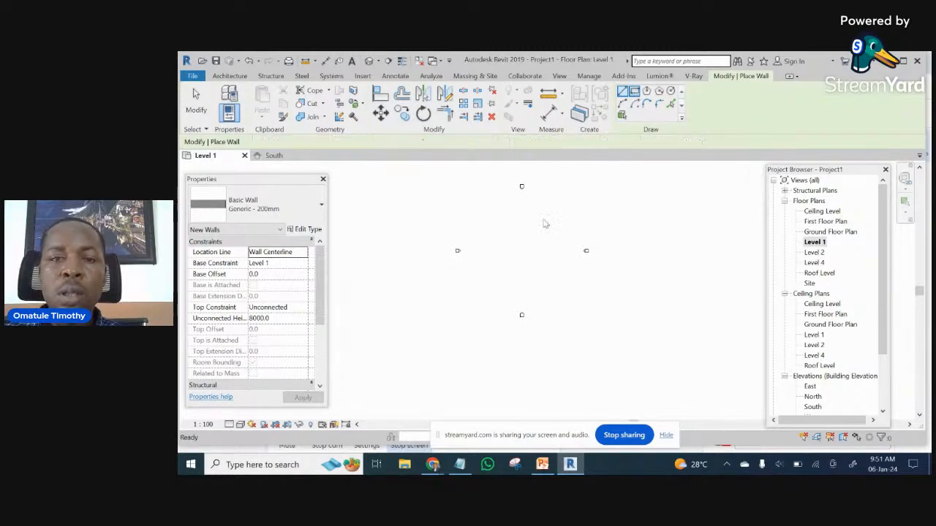
pyautogui.click(489, 207)
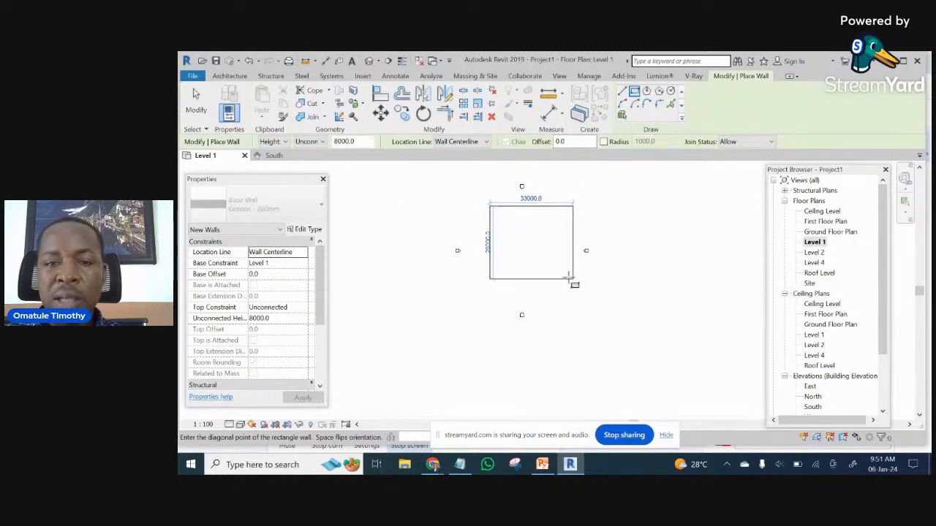
pyautogui.click(565, 279)
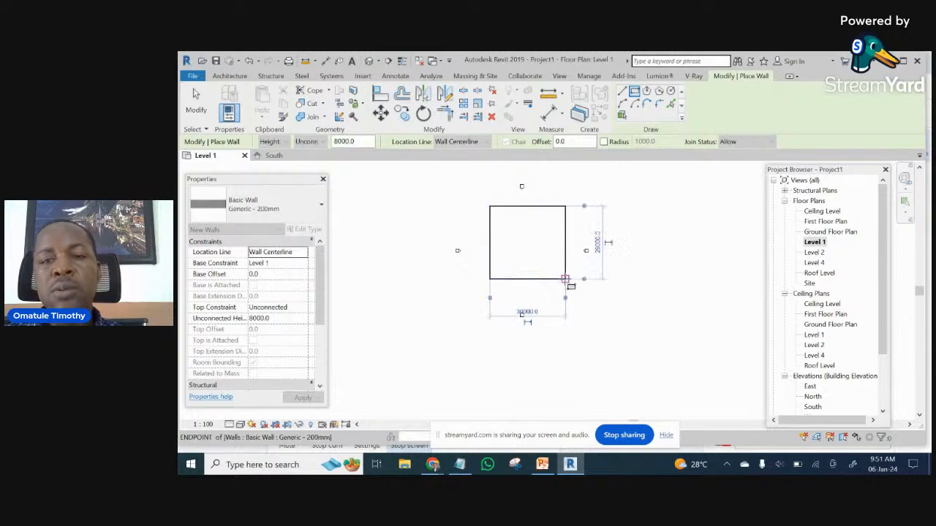
pyautogui.scroll(2, 604, 279)
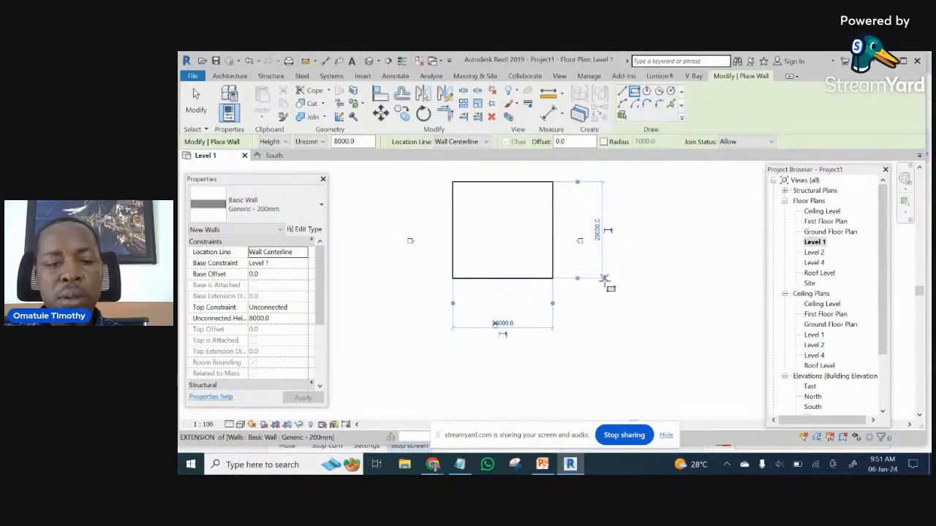
pyautogui.scroll(-2, 606, 280)
pyautogui.scroll(5, 577, 253)
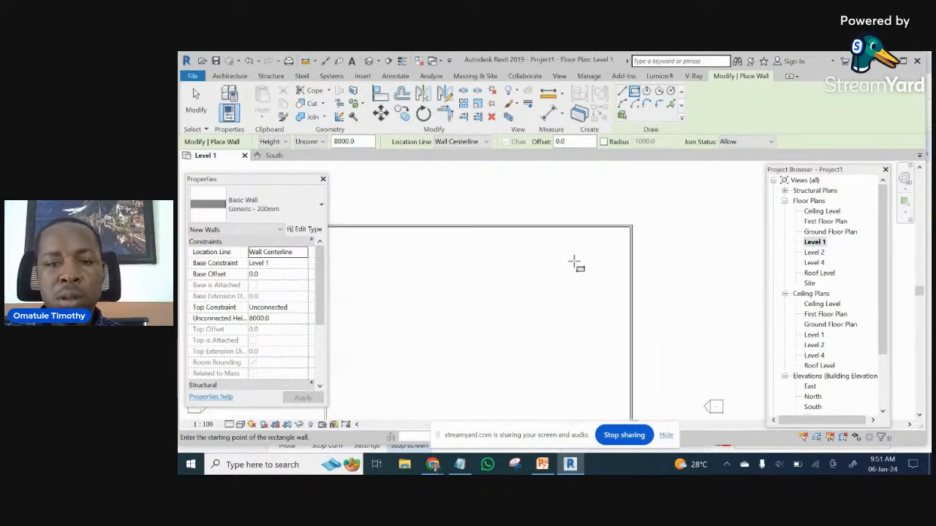
pyautogui.scroll(1, 574, 261)
pyautogui.press('Escape')
pyautogui.scroll(-4, 573, 223)
pyautogui.scroll(2, 549, 233)
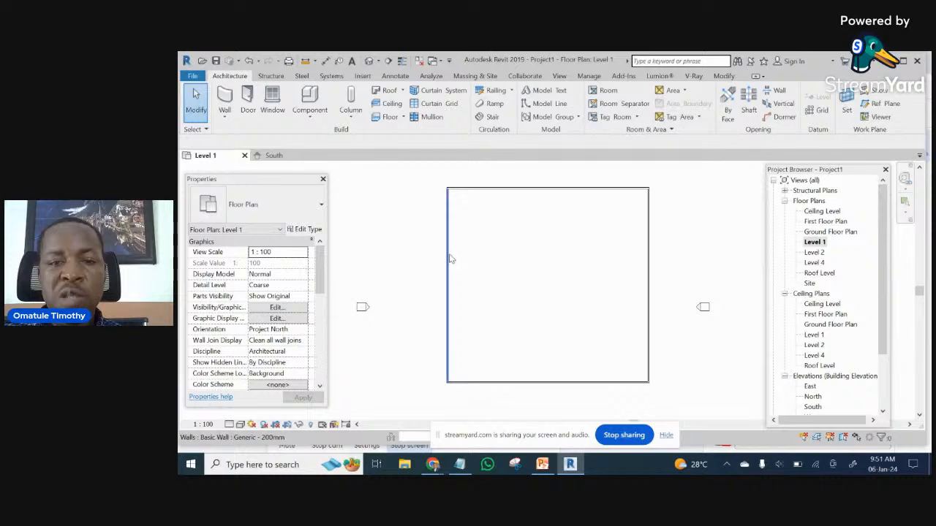
# - Move the west wall outward until the rectangle is about 35000 mm wide, and shift the north wall outward
pyautogui.moveTo(449, 255); pyautogui.dragTo(415, 248)
pyautogui.scroll(-3, 478, 243)
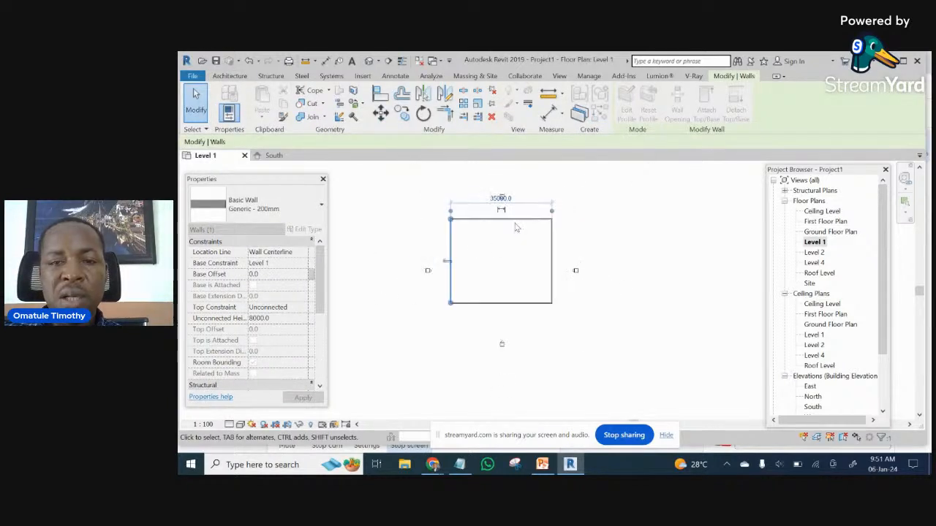
pyautogui.scroll(3, 515, 227)
pyautogui.moveTo(514, 206); pyautogui.dragTo(517, 195)
pyautogui.click(675, 193)
pyautogui.scroll(-2, 675, 191)
pyautogui.scroll(1, 628, 256)
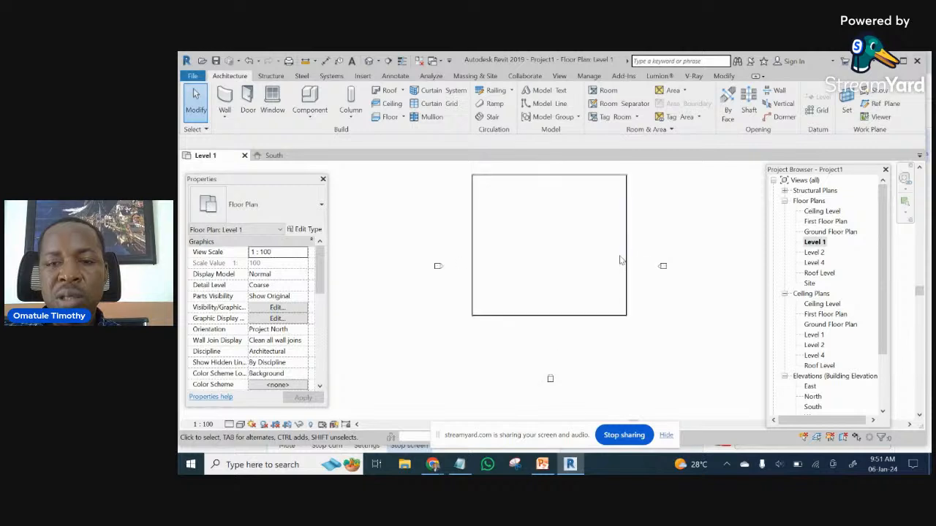
# - Move the east wall outward and the south wall down, making the rectangle about 37000 mm from north to south
pyautogui.moveTo(622, 260); pyautogui.dragTo(649, 260)
pyautogui.moveTo(560, 315); pyautogui.dragTo(560, 337)
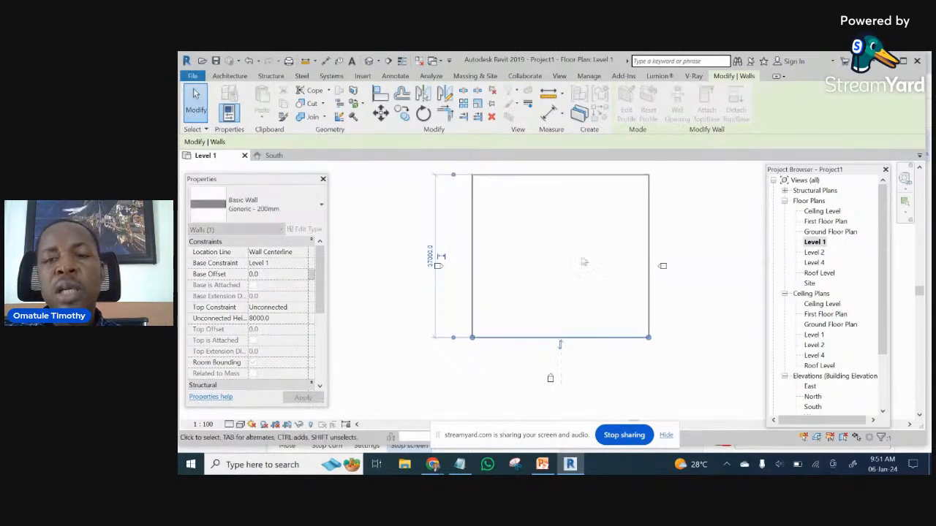
pyautogui.click(584, 262)
pyautogui.scroll(-3, 578, 250)
pyautogui.scroll(6, 539, 211)
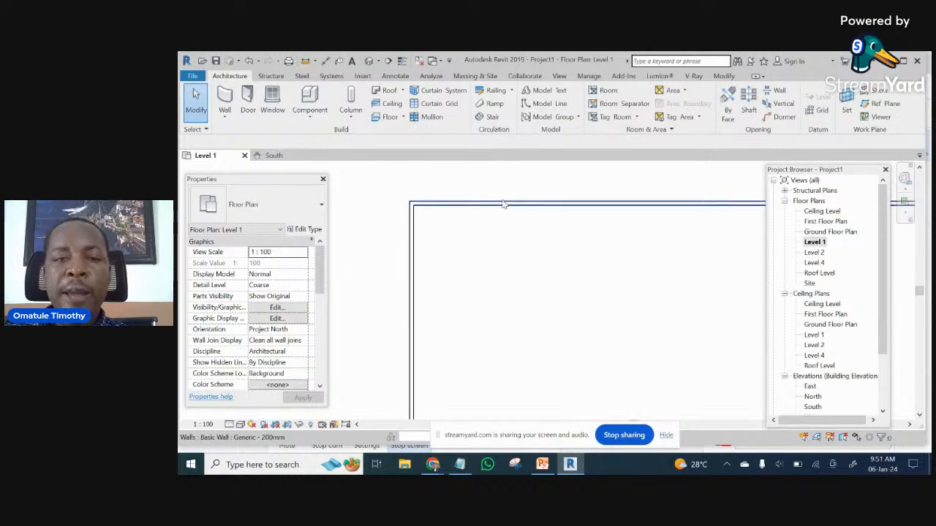
pyautogui.scroll(-5, 503, 204)
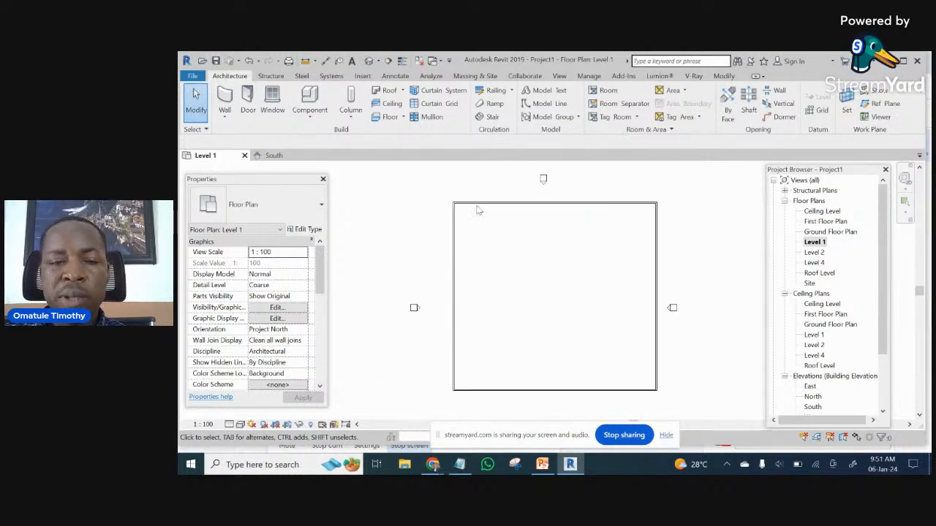
pyautogui.scroll(1, 476, 212)
pyautogui.scroll(1, 448, 189)
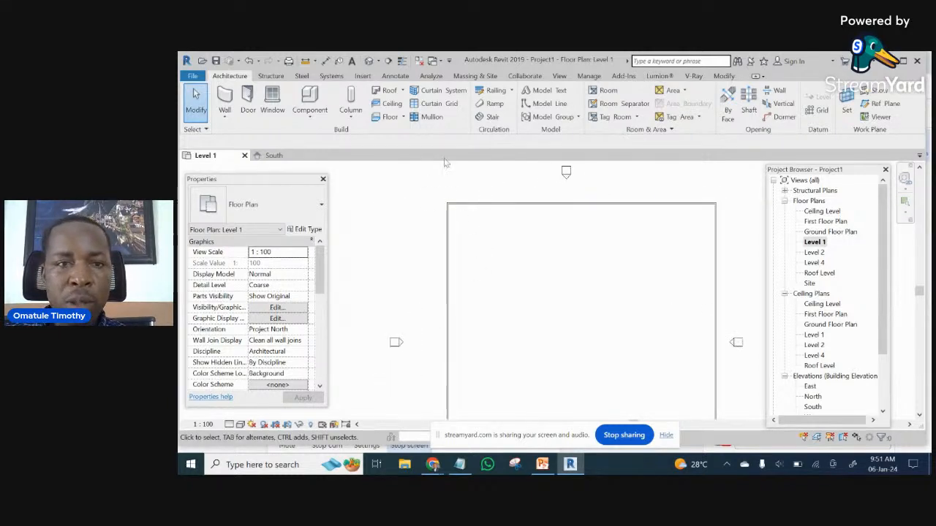
pyautogui.scroll(-3, 460, 198)
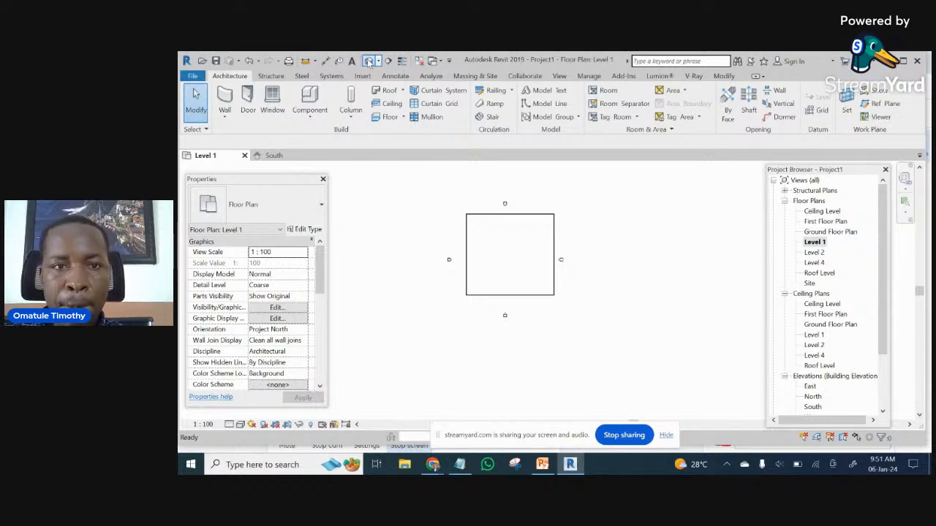
# - Open the default 3D view and examine the walls against the levels from a low side angle
pyautogui.click(369, 60)
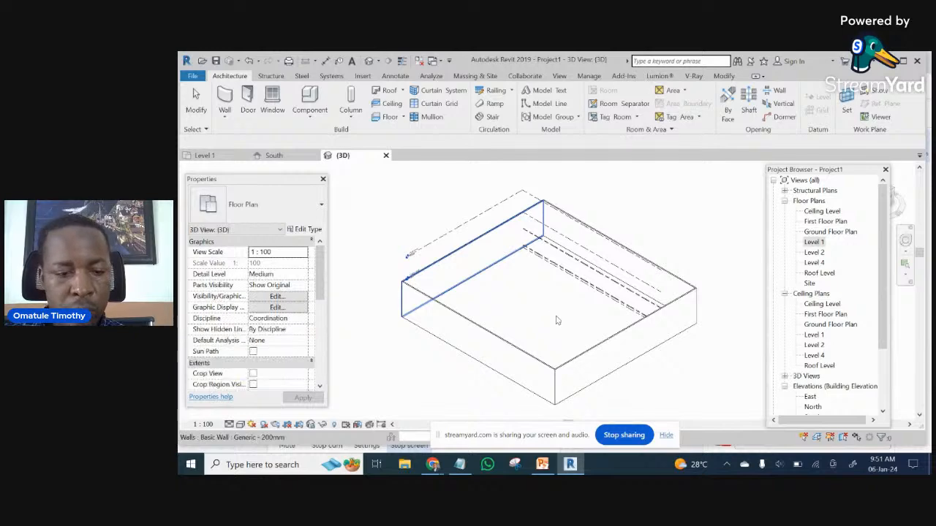
pyautogui.moveTo(553, 315)
pyautogui.keyDown('shift'); pyautogui.mouseDown(button='middle')
pyautogui.moveTo(539, 255)
pyautogui.moveTo(548, 238)
pyautogui.moveTo(624, 207)
pyautogui.moveTo(583, 311)
pyautogui.moveTo(566, 307)
pyautogui.mouseUp(button='middle'); pyautogui.keyUp('shift')
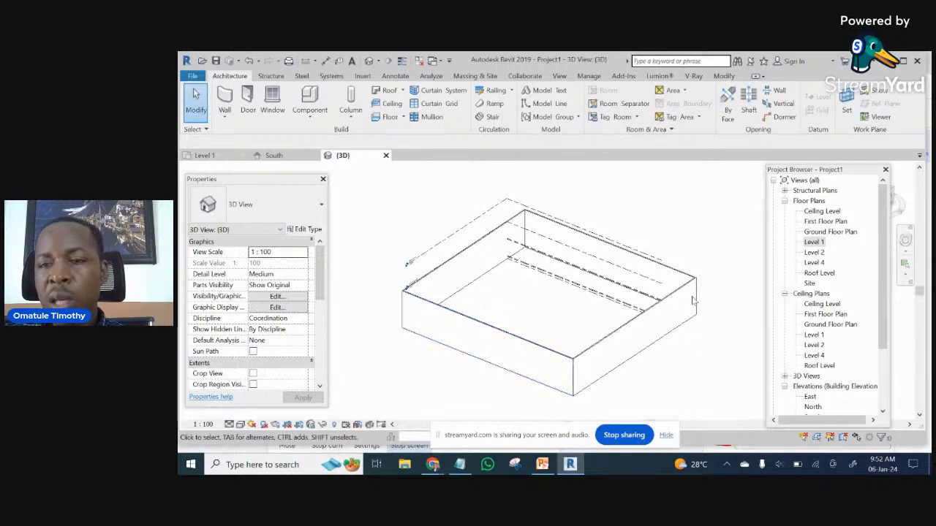
pyautogui.scroll(2, 483, 311)
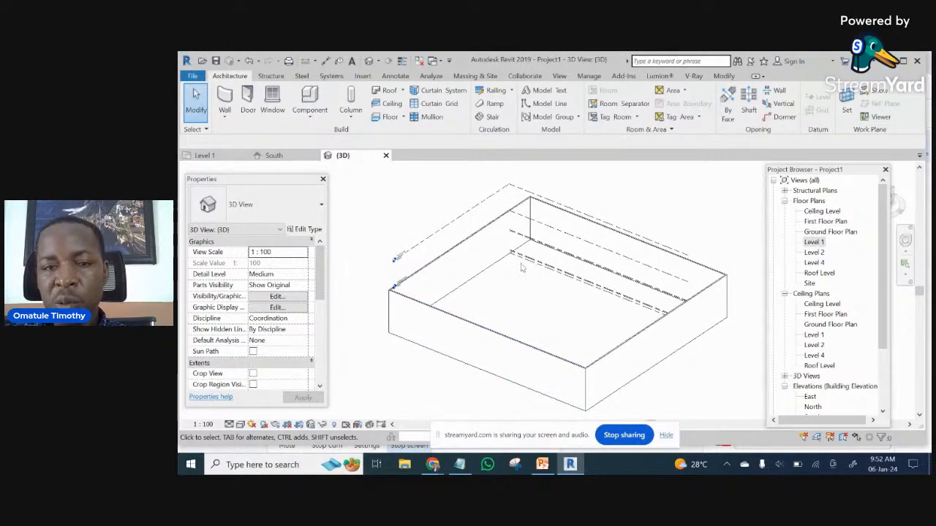
pyautogui.keyDown('shift'); pyautogui.moveTo(614, 326); pyautogui.dragTo(706, 246, button='middle'); pyautogui.keyUp('shift')
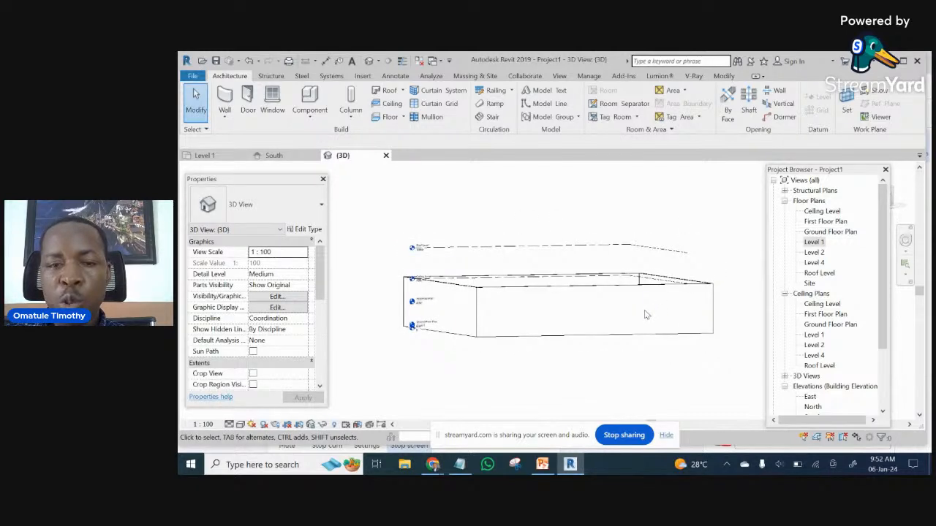
pyautogui.scroll(3, 476, 316)
pyautogui.scroll(-2, 476, 316)
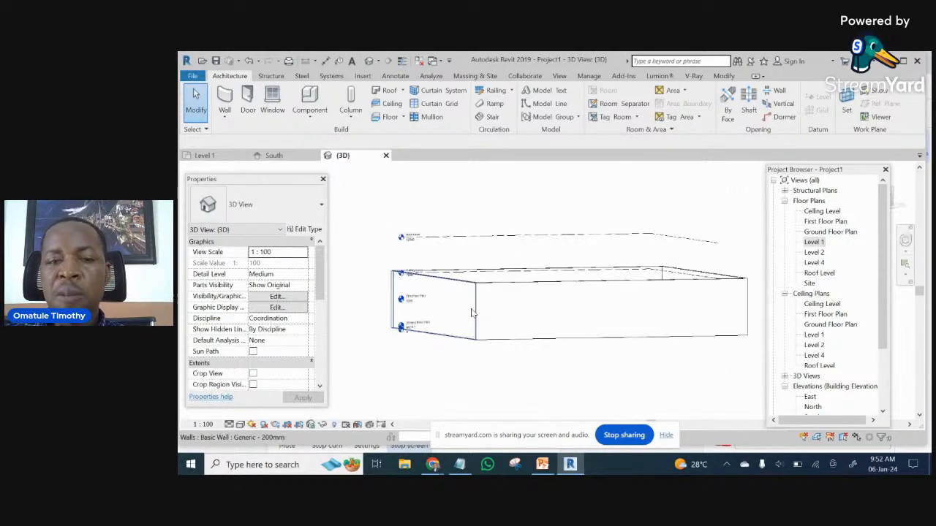
pyautogui.scroll(-2, 450, 296)
# - Select the whole model in 3D and filter out the Levels category, keeping only the walls selected
pyautogui.moveTo(363, 210); pyautogui.dragTo(694, 371)
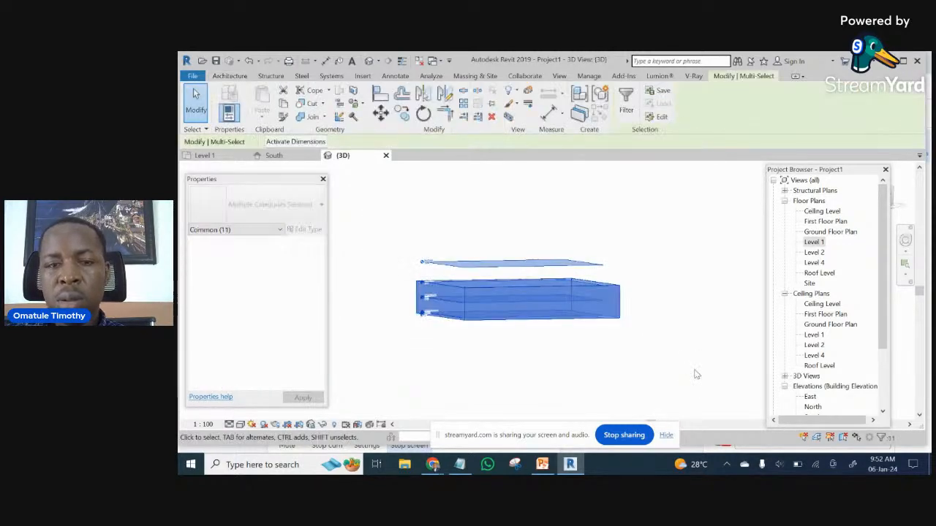
pyautogui.click(625, 103)
pyautogui.click(453, 183)
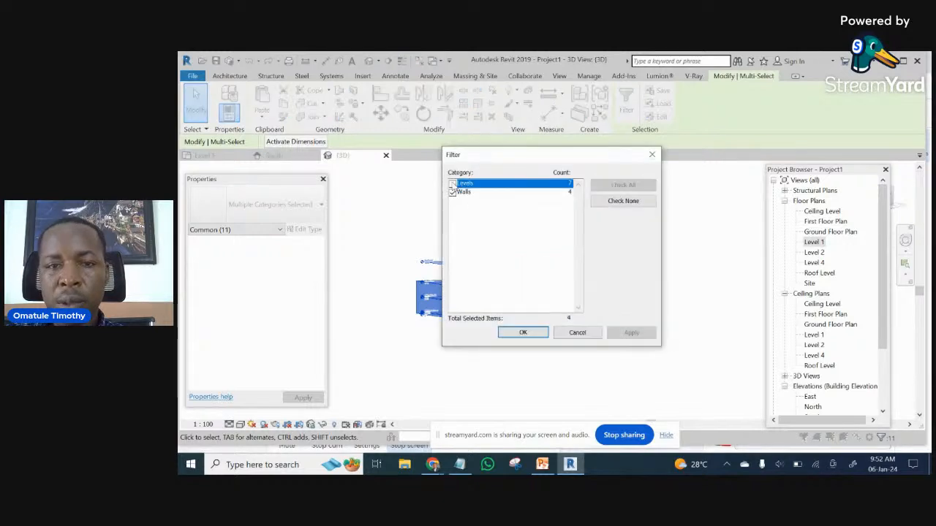
pyautogui.click(533, 334)
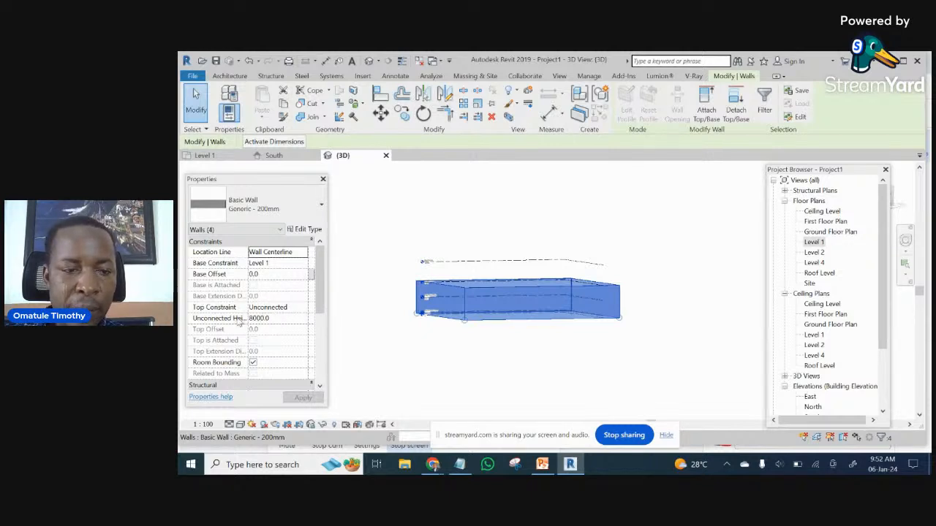
# - Set the unconnected height of the four selected walls to 1500 mm, keeping Level 1 as their base
pyautogui.click(304, 264)
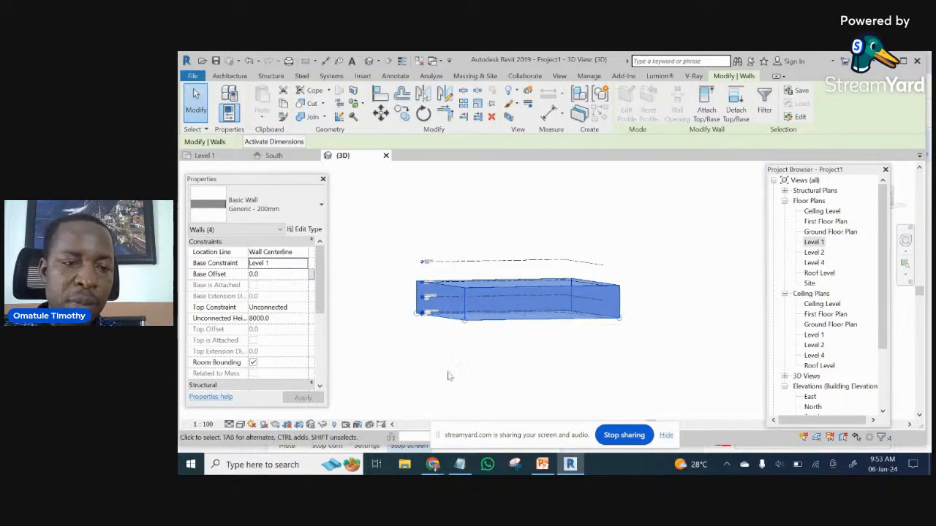
pyautogui.click(271, 320)
pyautogui.moveTo(271, 320); pyautogui.dragTo(250, 322)
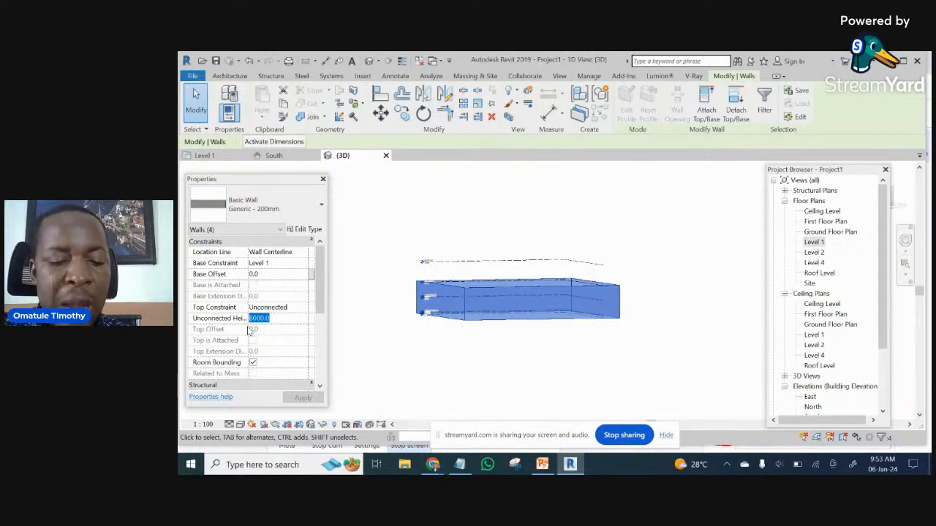
pyautogui.write('150')
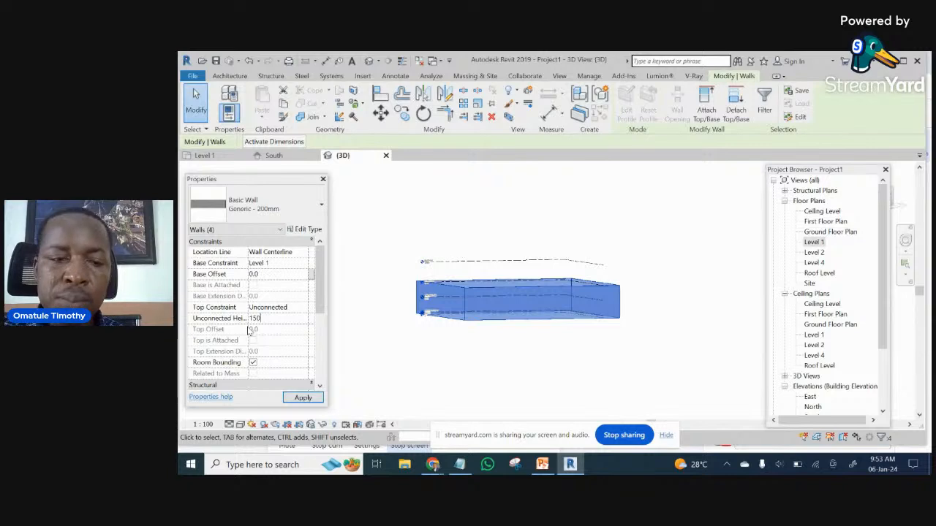
pyautogui.click(303, 397)
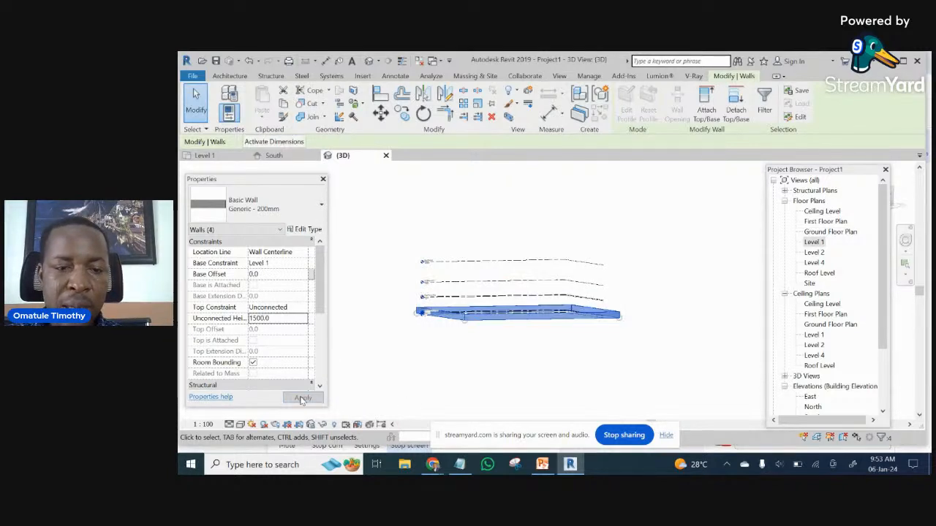
pyautogui.click(478, 393)
pyautogui.scroll(3, 453, 319)
pyautogui.scroll(2, 453, 320)
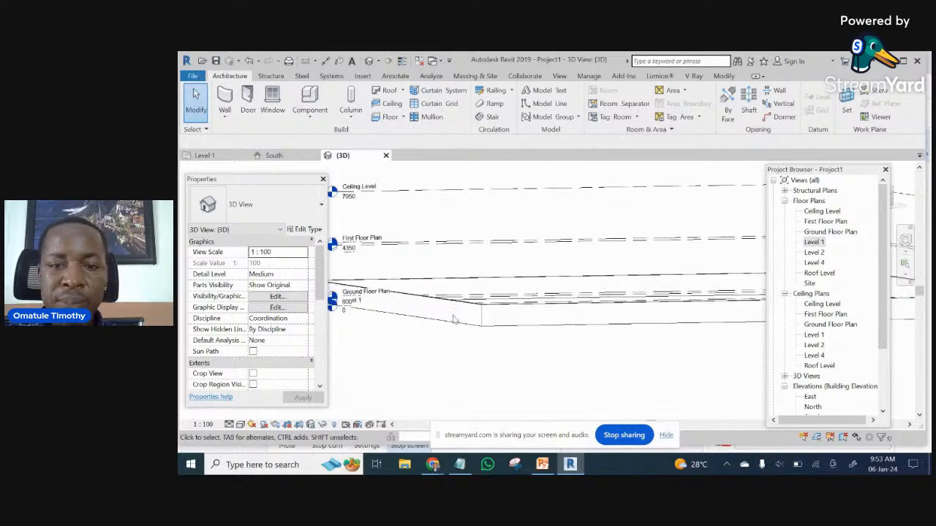
pyautogui.scroll(-5, 497, 311)
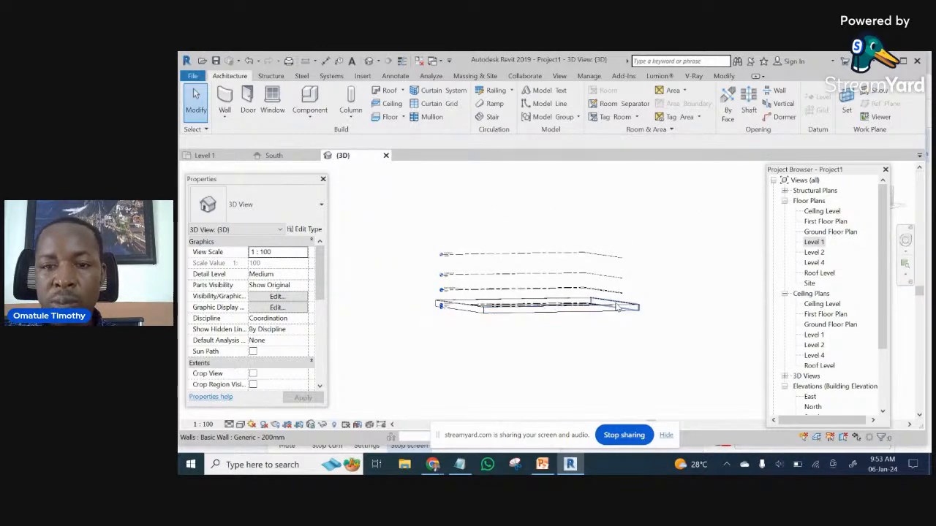
pyautogui.scroll(2, 618, 315)
pyautogui.scroll(2, 624, 315)
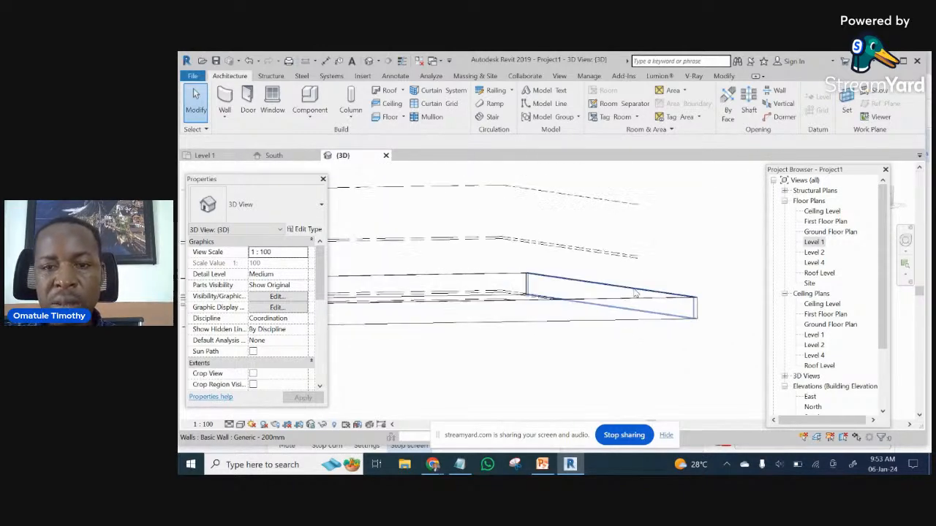
pyautogui.scroll(-3, 633, 291)
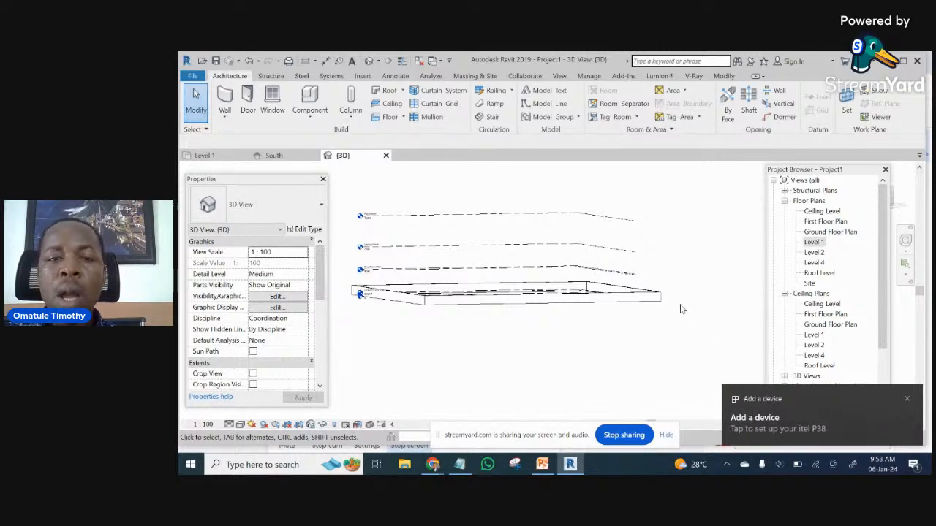
# - Open the Ground Floor Plan floor plan view
pyautogui.click(819, 241)
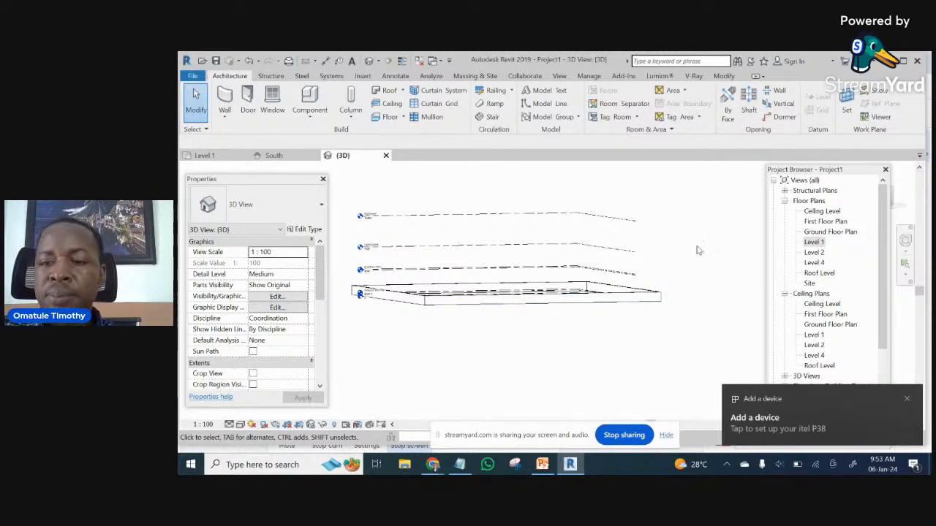
pyautogui.doubleClick(828, 232)
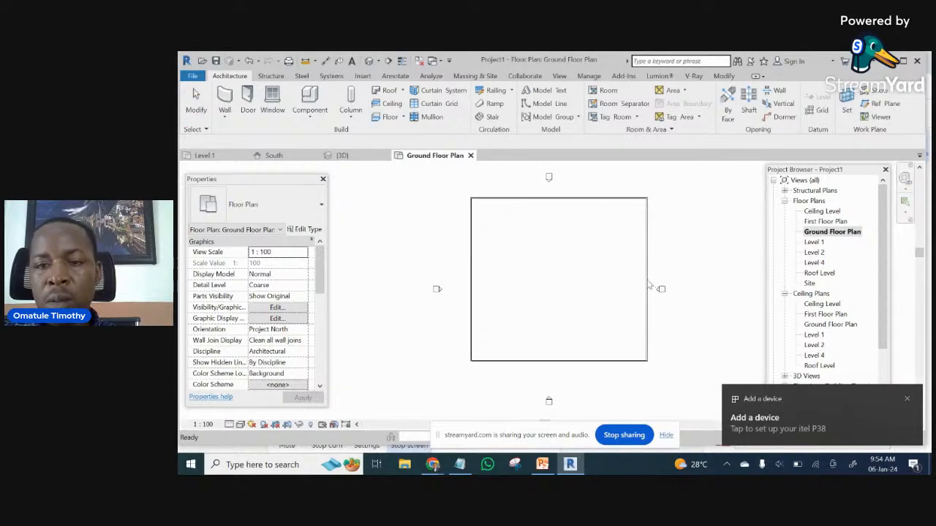
pyautogui.scroll(1, 675, 276)
pyautogui.moveTo(675, 276)
pyautogui.mouseDown(button='middle')
pyautogui.moveTo(651, 280)
pyautogui.moveTo(670, 273)
pyautogui.mouseUp(button='middle')
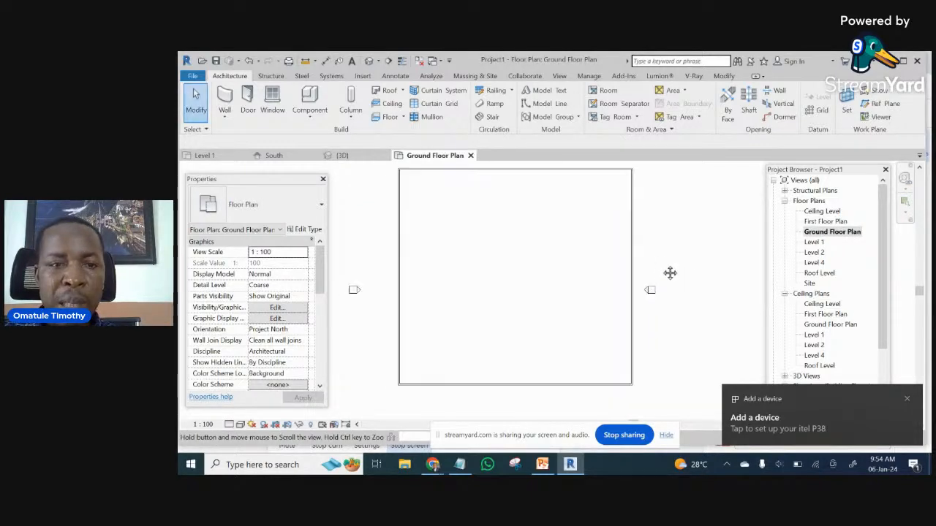
# - Start a new wall and duplicate the Generic - 200mm wall type under the name Generic - 225mm
pyautogui.click(226, 95)
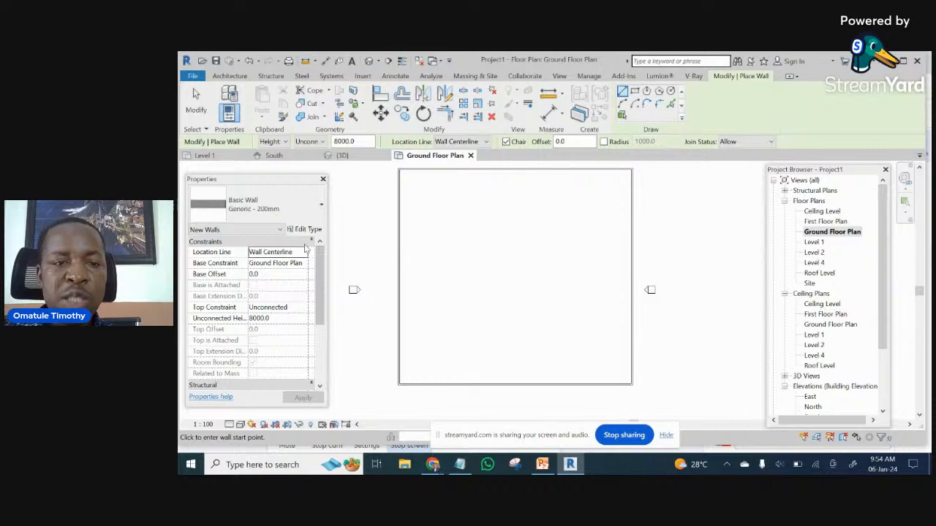
pyautogui.click(302, 231)
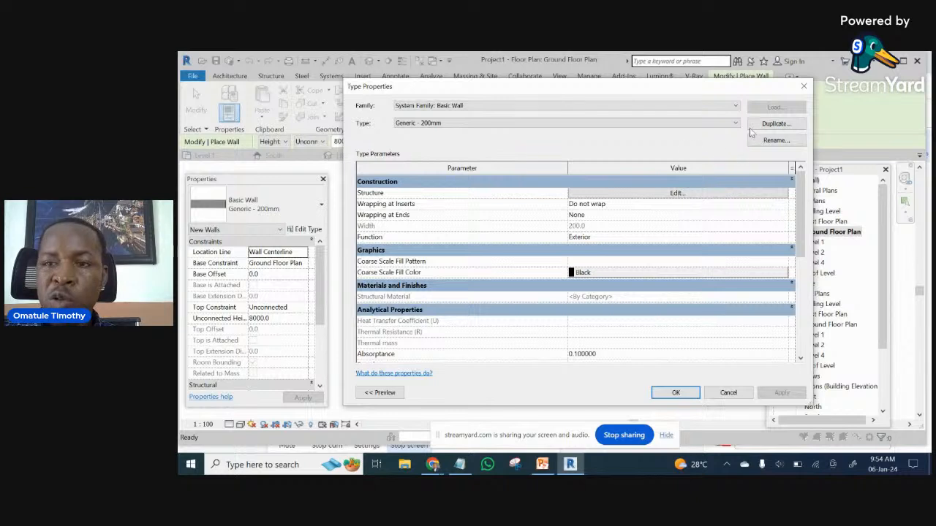
pyautogui.click(776, 124)
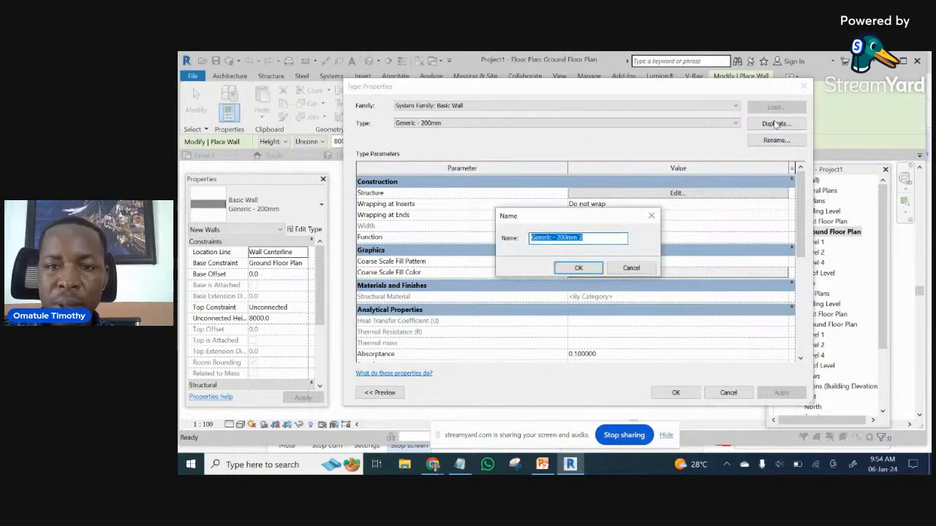
pyautogui.click(587, 238)
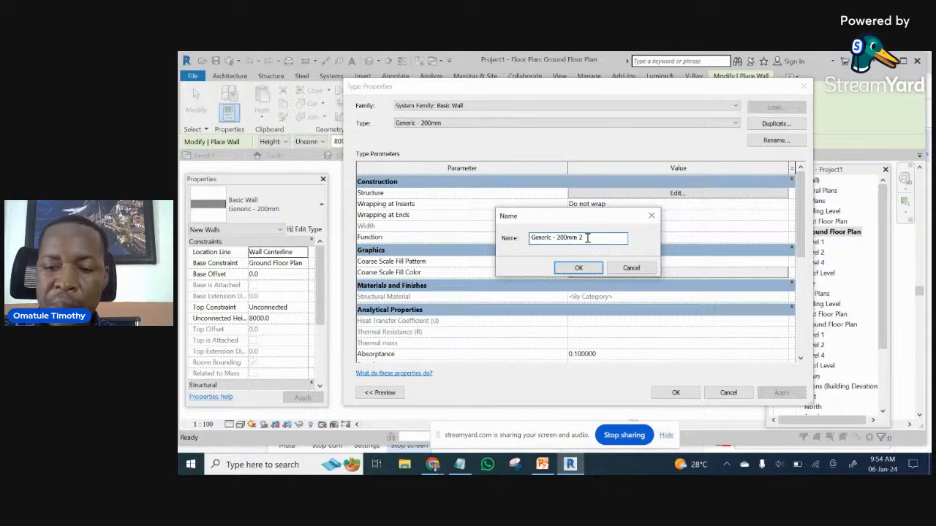
pyautogui.doubleClick(565, 238)
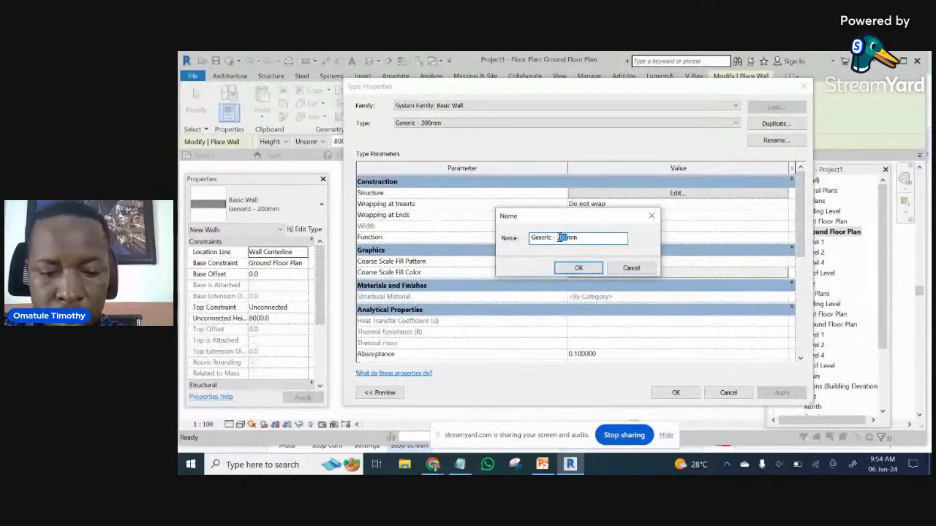
pyautogui.write('225mm')
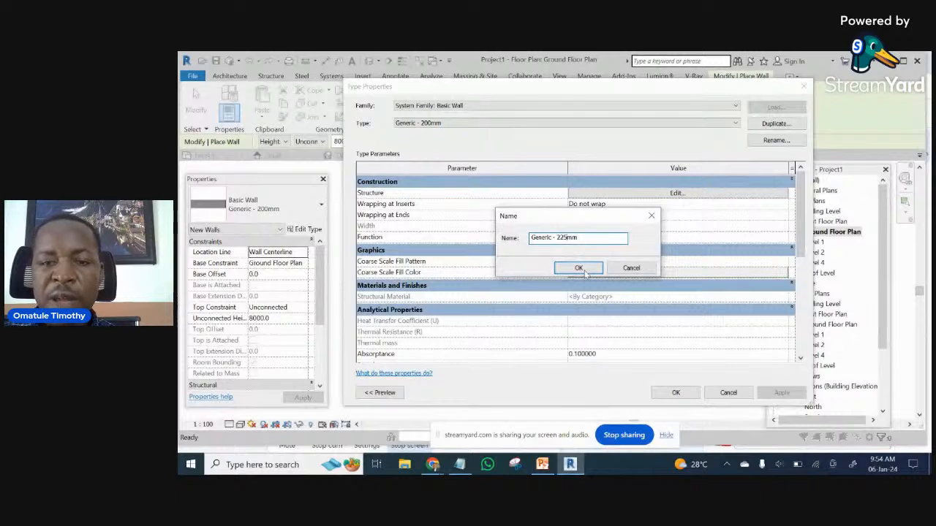
pyautogui.click(580, 268)
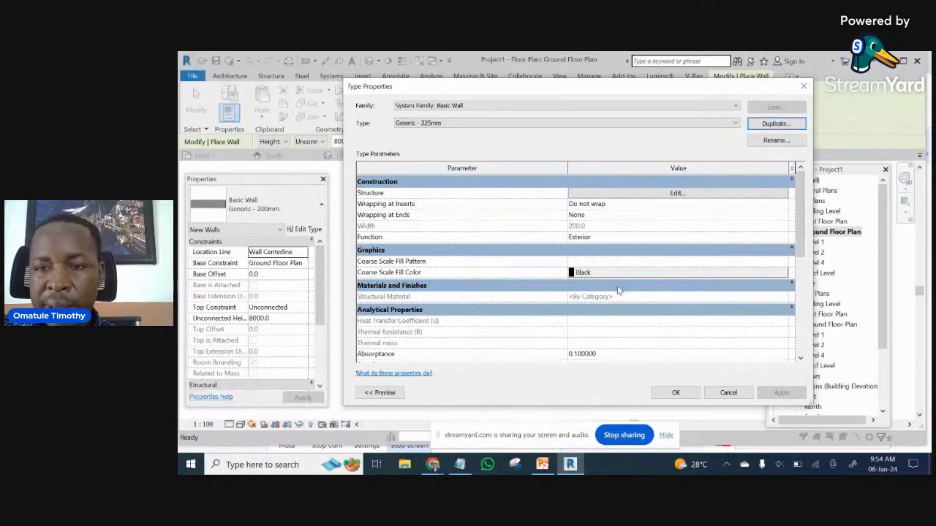
# - Set the structure layer thickness of the Generic - 225mm wall type to 225 mm
pyautogui.click(677, 193)
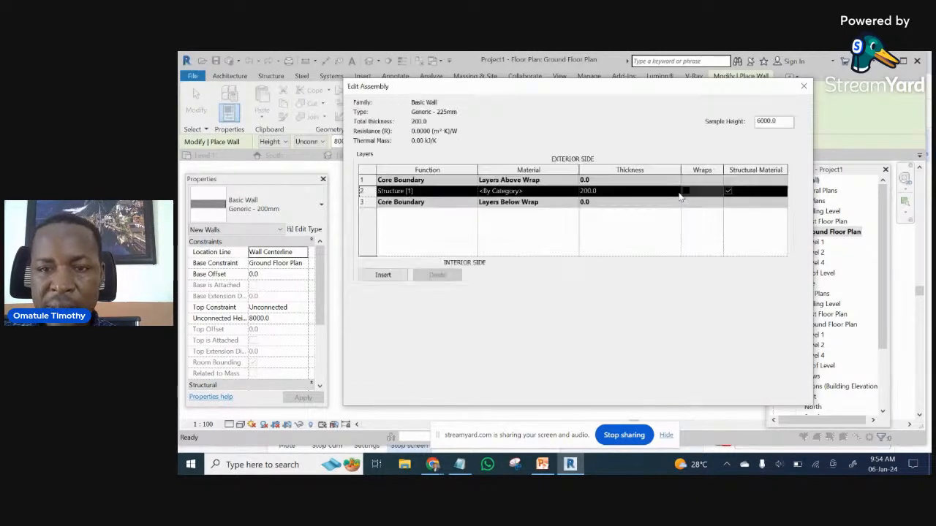
pyautogui.click(613, 191)
pyautogui.write('225')
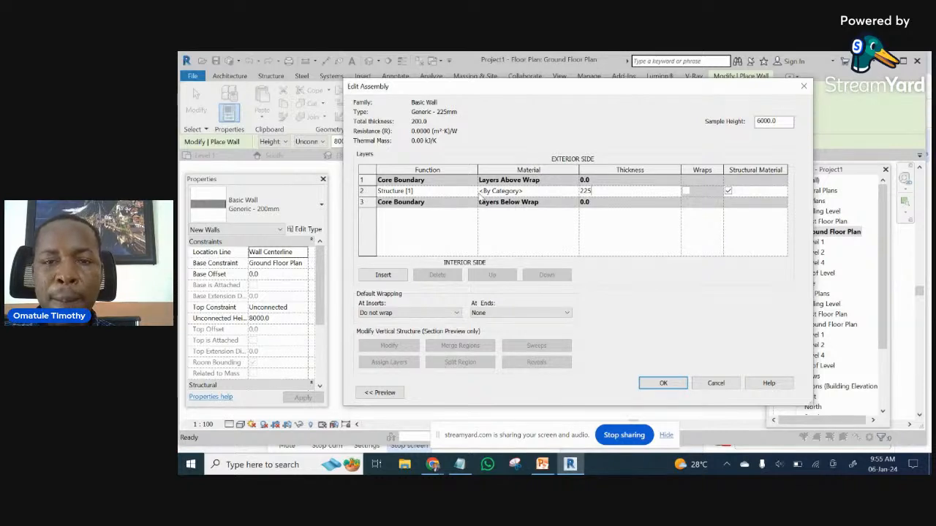
# - For the structure layer's material, duplicate the Default Wall material and name the copy 225 Wall
pyautogui.click(573, 190)
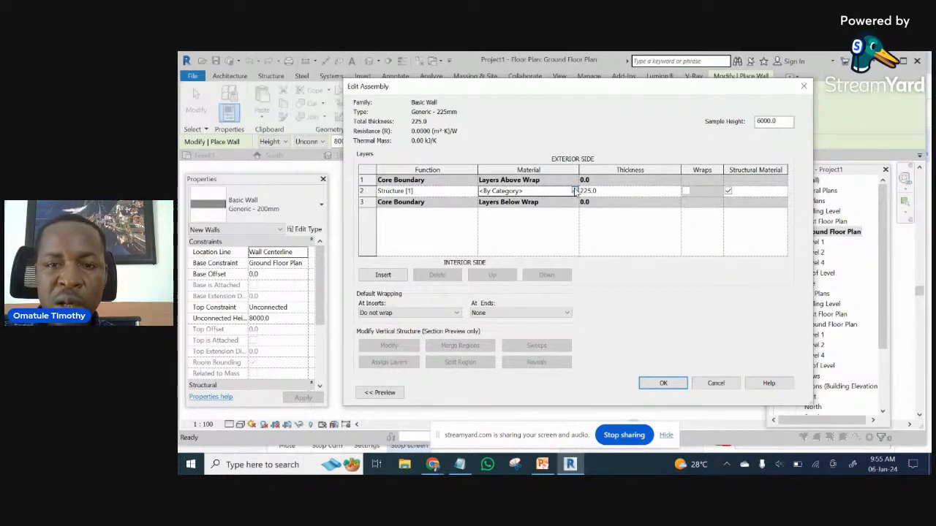
pyautogui.click(573, 189)
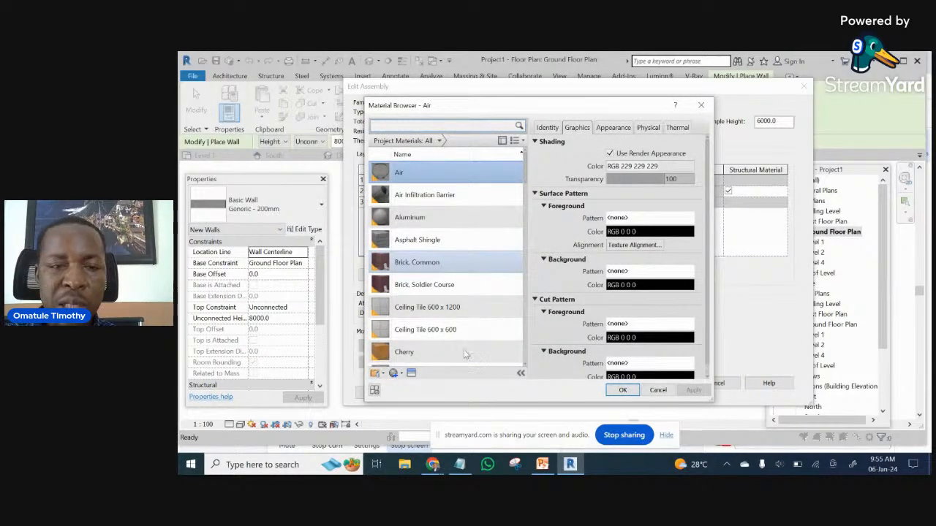
pyautogui.scroll(-3, 453, 332)
pyautogui.scroll(3, 452, 330)
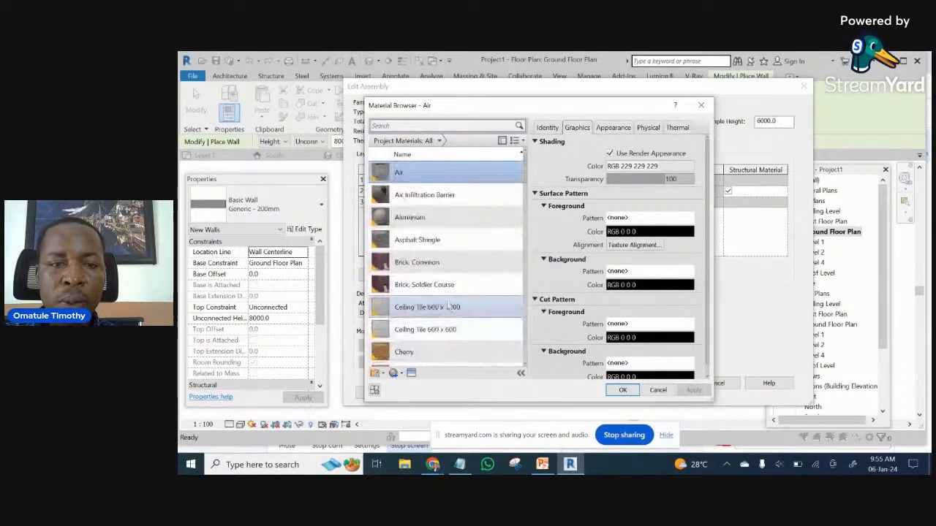
pyautogui.scroll(-4, 434, 214)
pyautogui.scroll(-1, 432, 215)
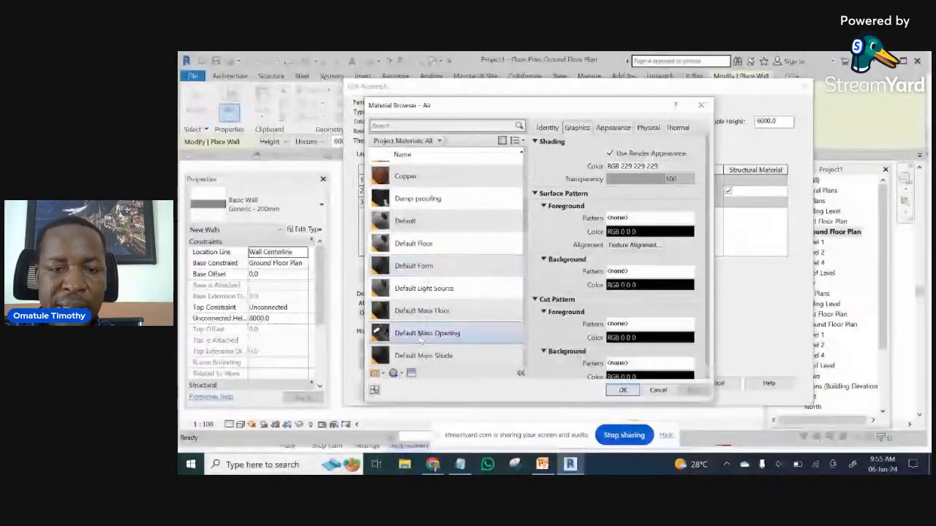
pyautogui.scroll(-1, 423, 327)
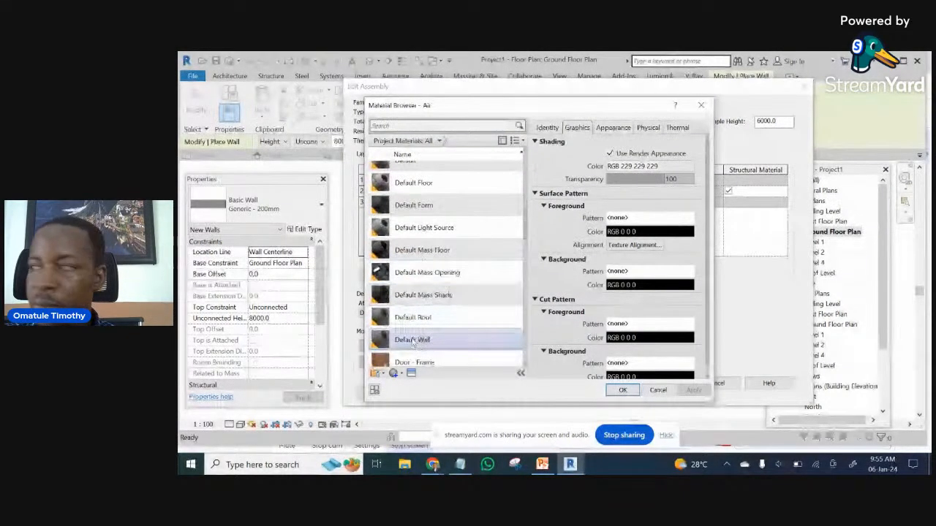
pyautogui.rightClick(426, 340)
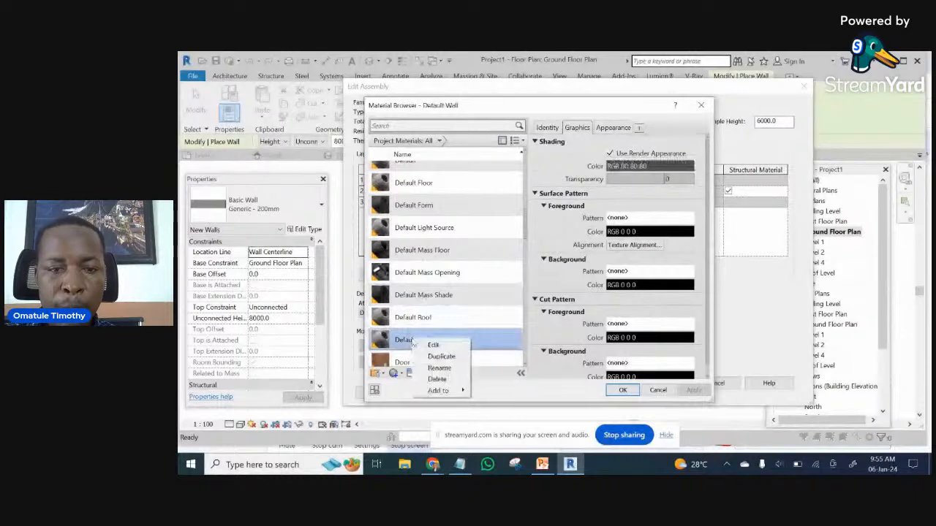
pyautogui.click(441, 357)
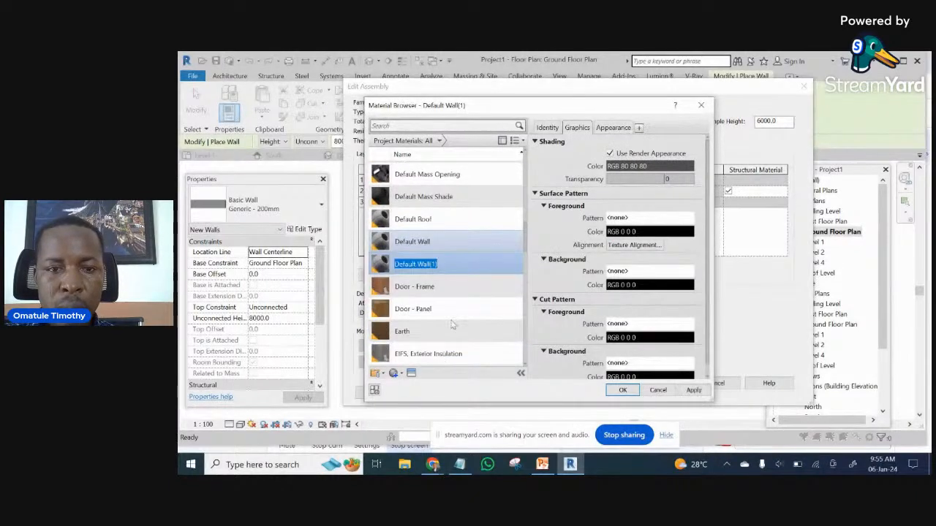
pyautogui.press('BackSpace')
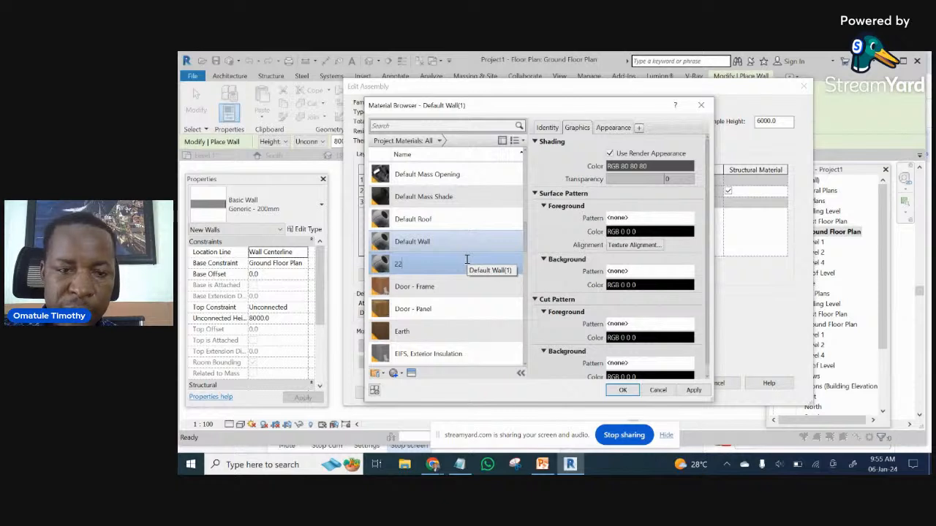
pyautogui.write('Wall')
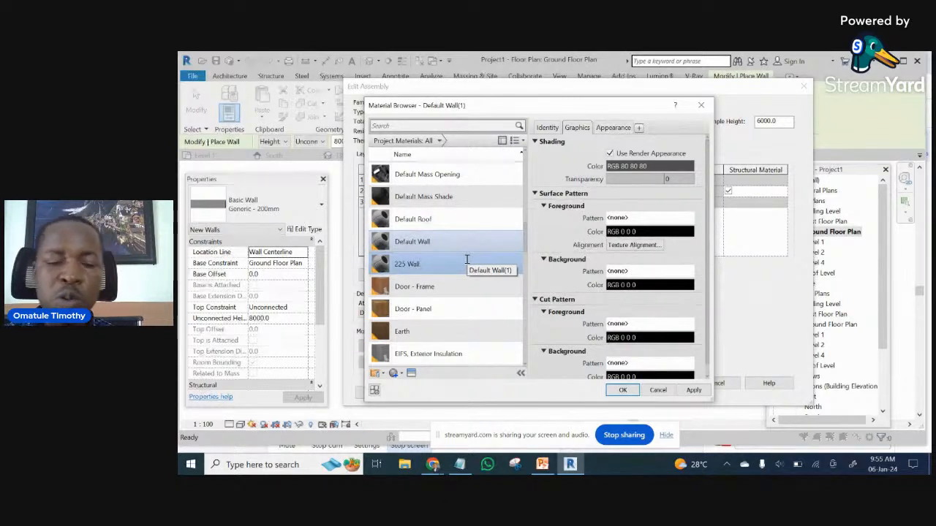
pyautogui.press('Return')
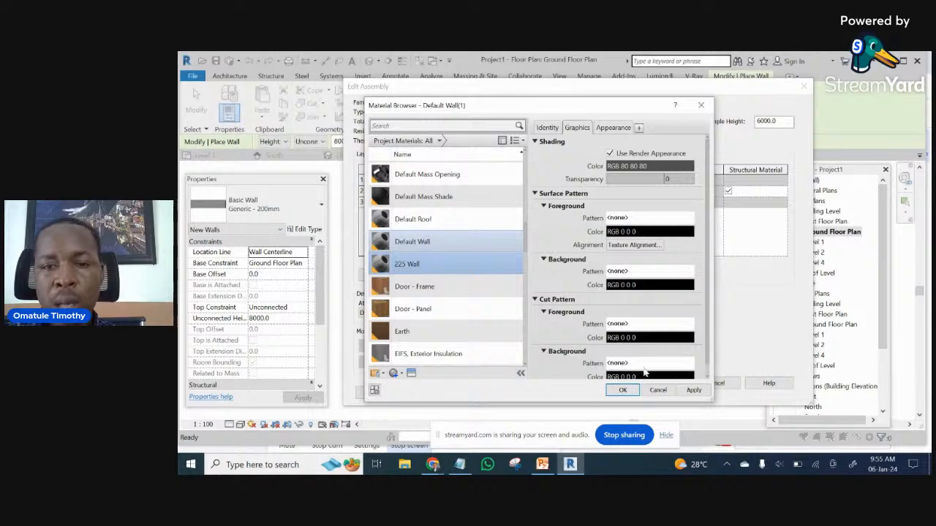
# - Give the 225 Wall material a light grey RGB 221-221-221 shading without render appearance, and assign it to the wall type's structure layer
pyautogui.click(610, 154)
pyautogui.click(634, 167)
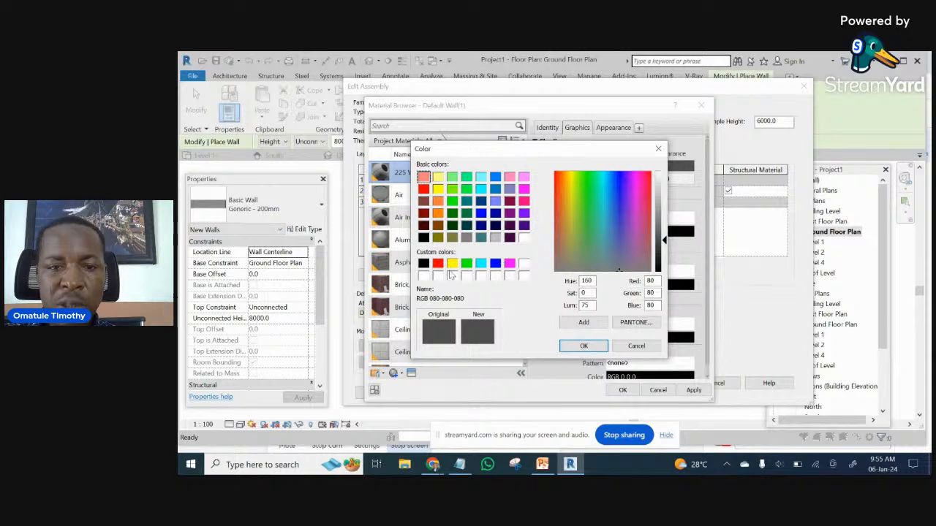
pyautogui.click(495, 238)
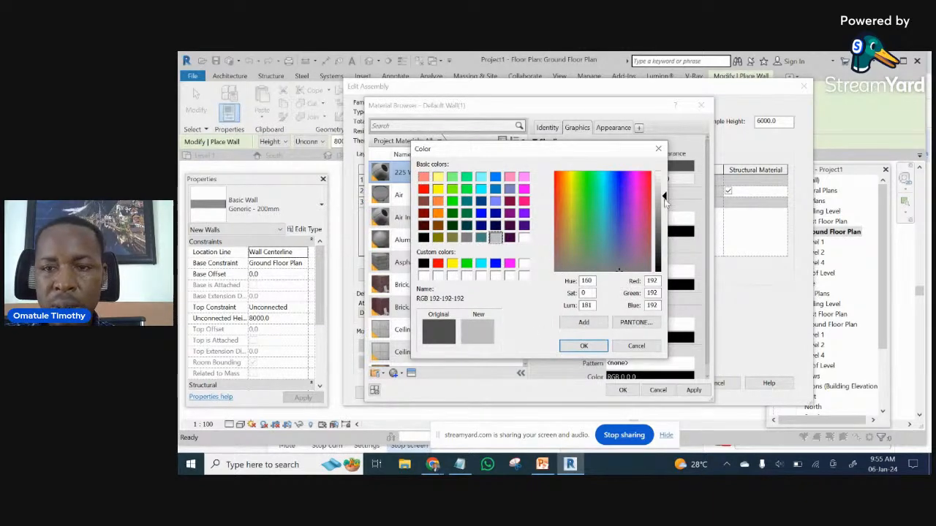
pyautogui.moveTo(663, 197); pyautogui.dragTo(663, 188)
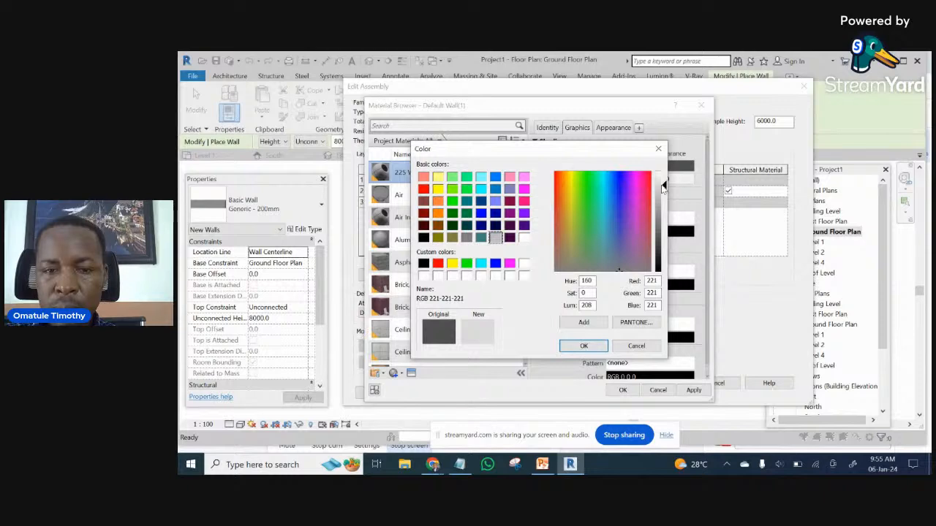
pyautogui.click(583, 346)
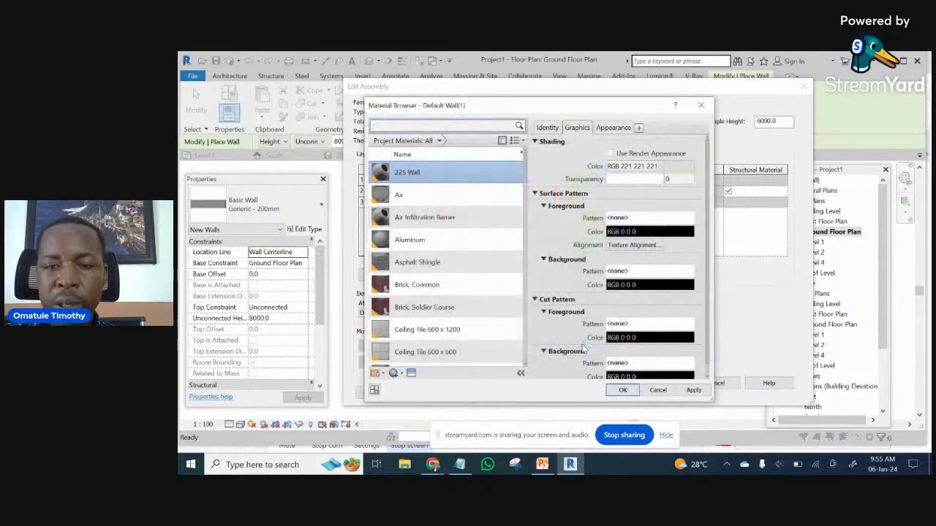
pyautogui.click(622, 392)
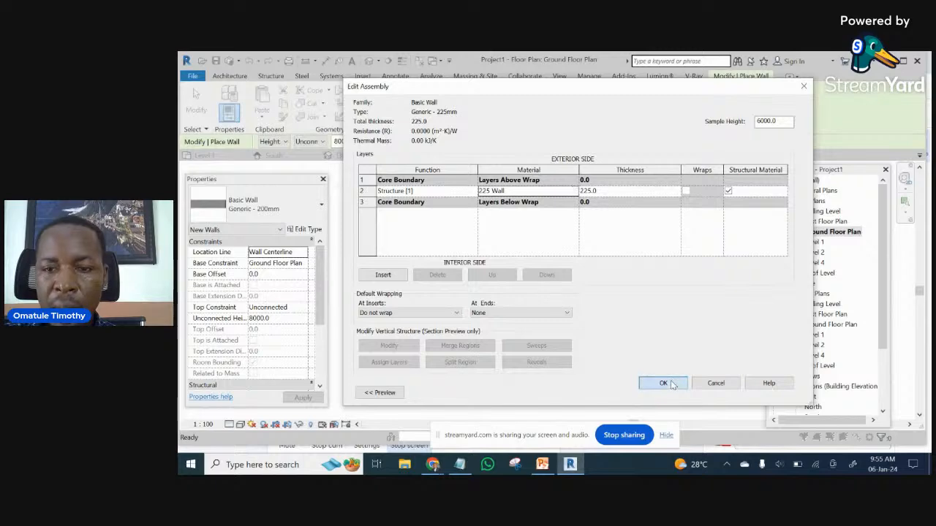
pyautogui.click(665, 384)
pyautogui.click(671, 391)
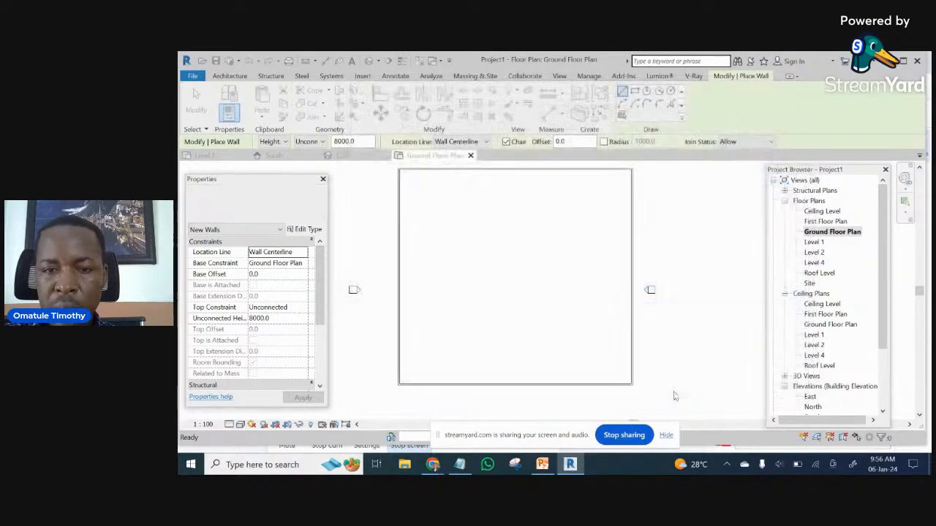
# - Draw an open chain of walls inside the base rectangle: about 9000 mm east, 10000 mm south, west, about 9000 mm south, west, and north
pyautogui.click(529, 223)
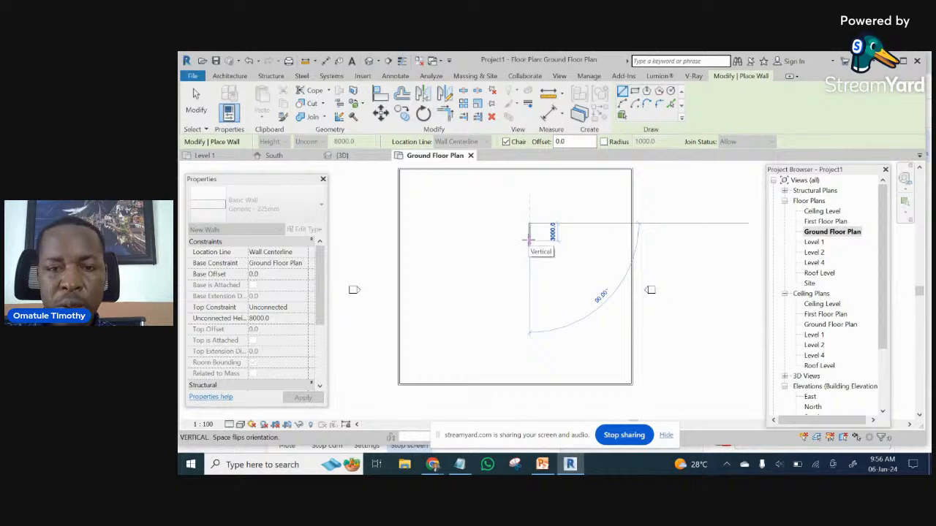
pyautogui.click(581, 223)
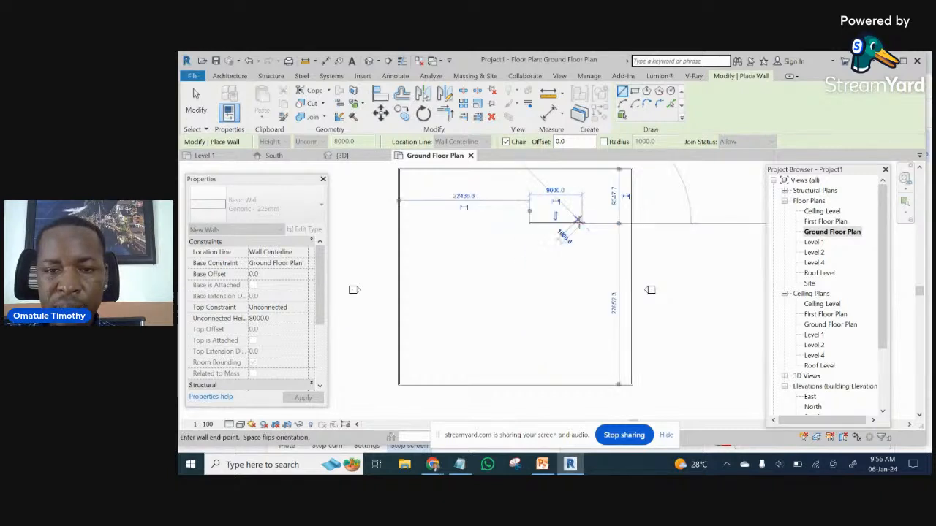
pyautogui.click(580, 281)
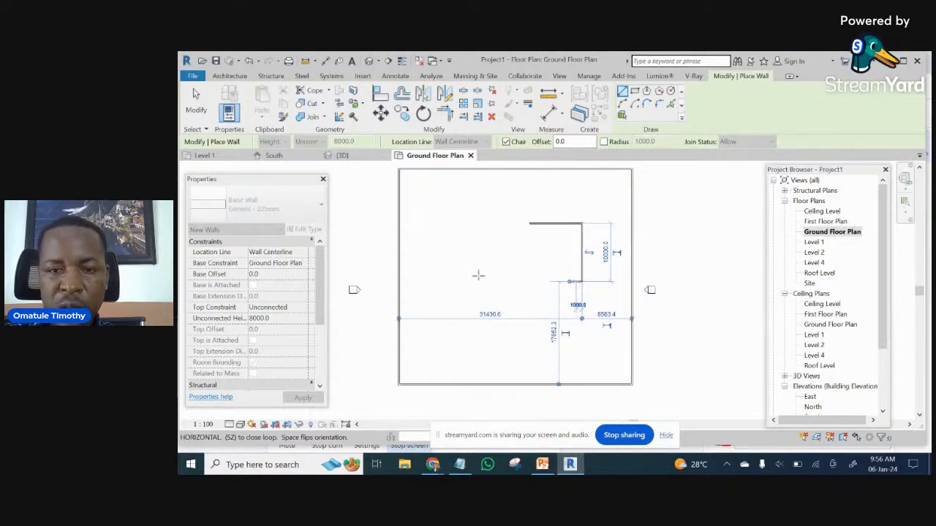
pyautogui.click(477, 282)
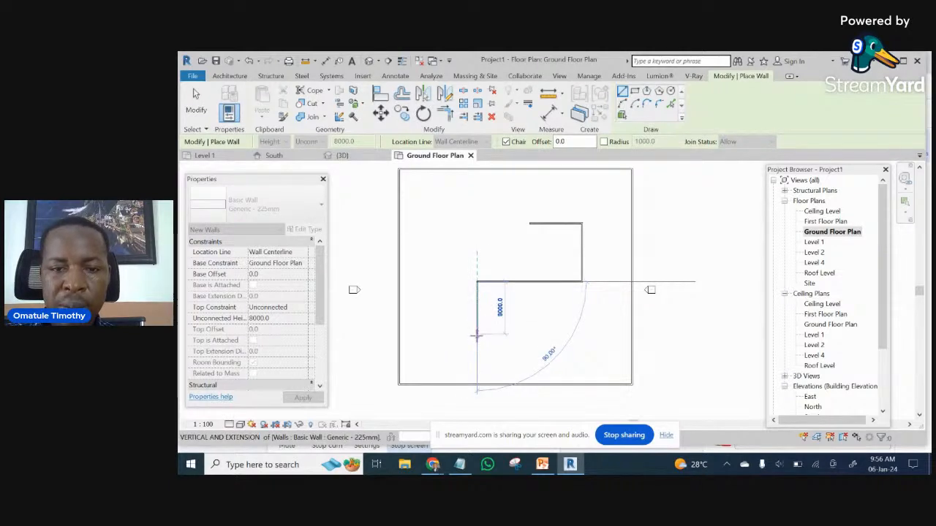
pyautogui.click(477, 334)
pyautogui.click(437, 220)
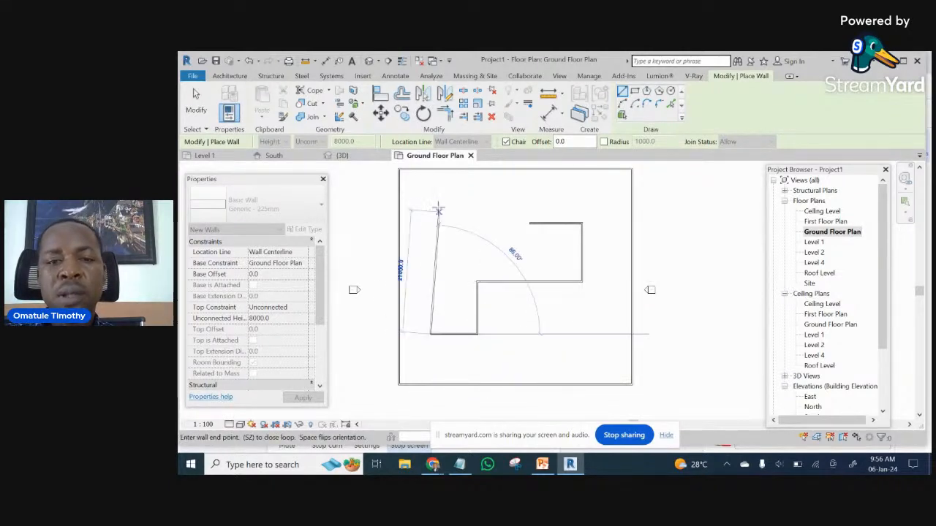
pyautogui.click(430, 212)
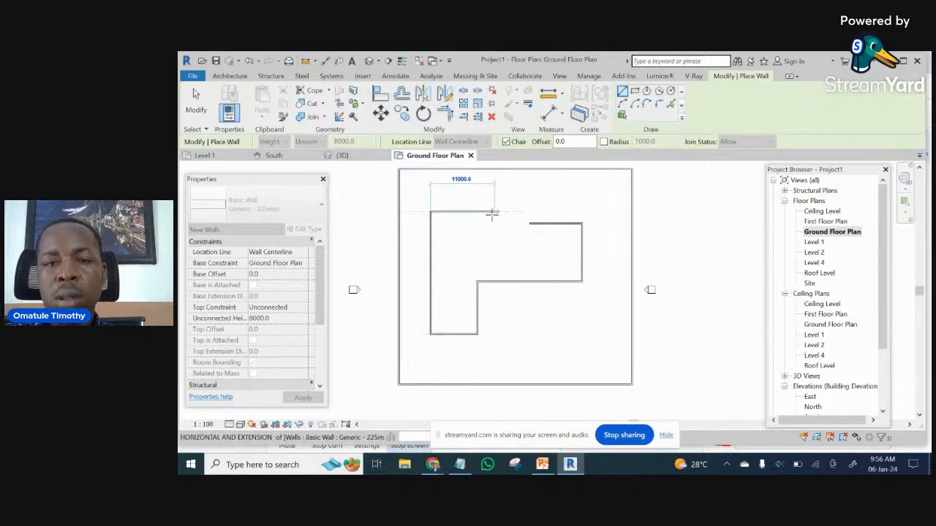
pyautogui.press('Escape')
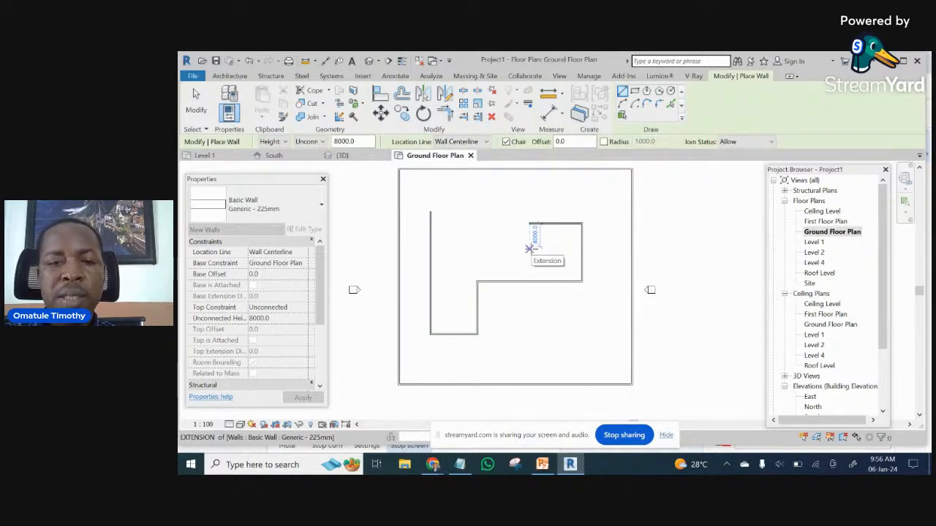
# - End wall placement and examine the inner 225 mm walls against the outer base rectangle in the Ground Floor Plan
pyautogui.press('Escape')
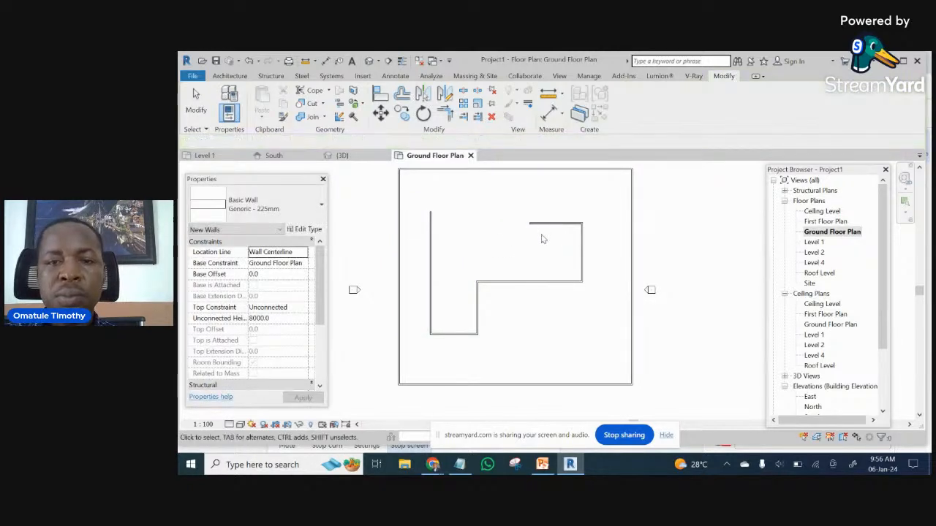
pyautogui.scroll(5, 539, 245)
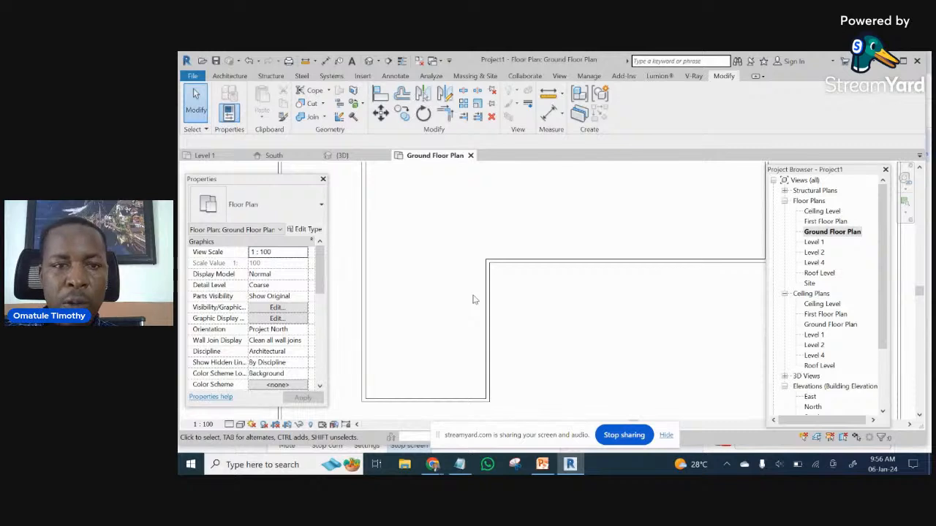
pyautogui.scroll(-5, 473, 299)
pyautogui.scroll(3, 466, 215)
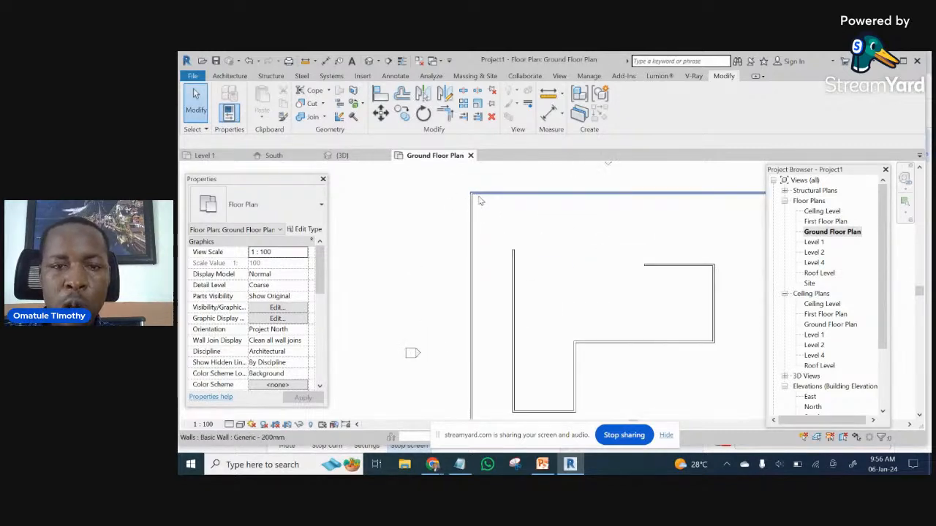
pyautogui.scroll(3, 453, 199)
pyautogui.scroll(-2, 431, 257)
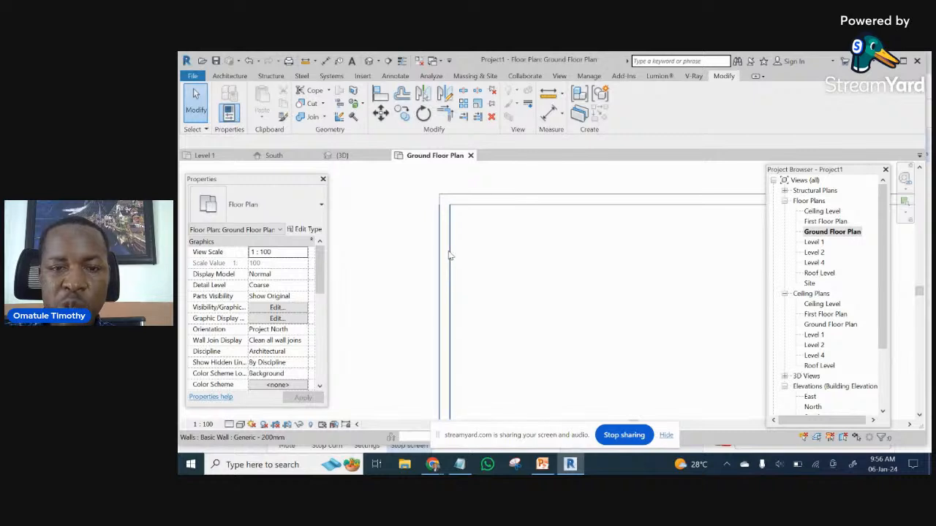
pyautogui.scroll(-1, 450, 255)
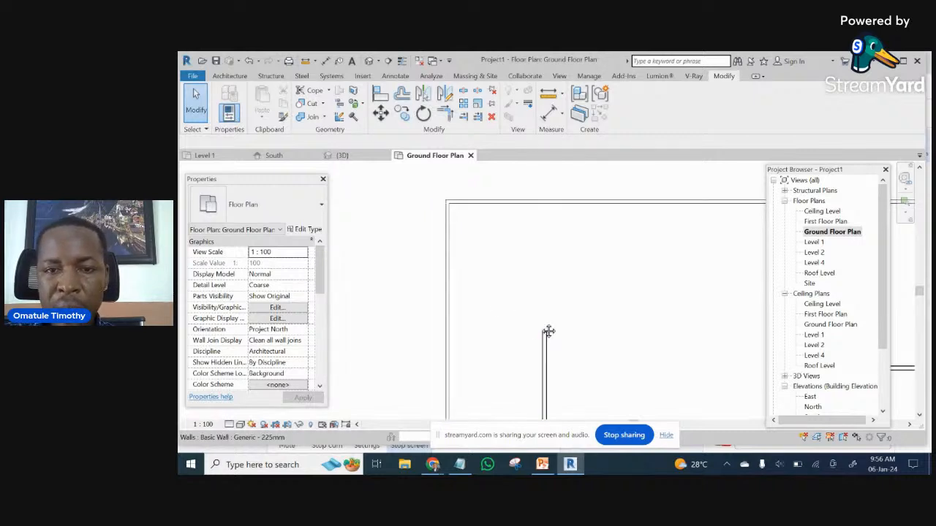
pyautogui.moveTo(548, 331); pyautogui.dragTo(485, 219, button='middle')
pyautogui.scroll(-4, 485, 220)
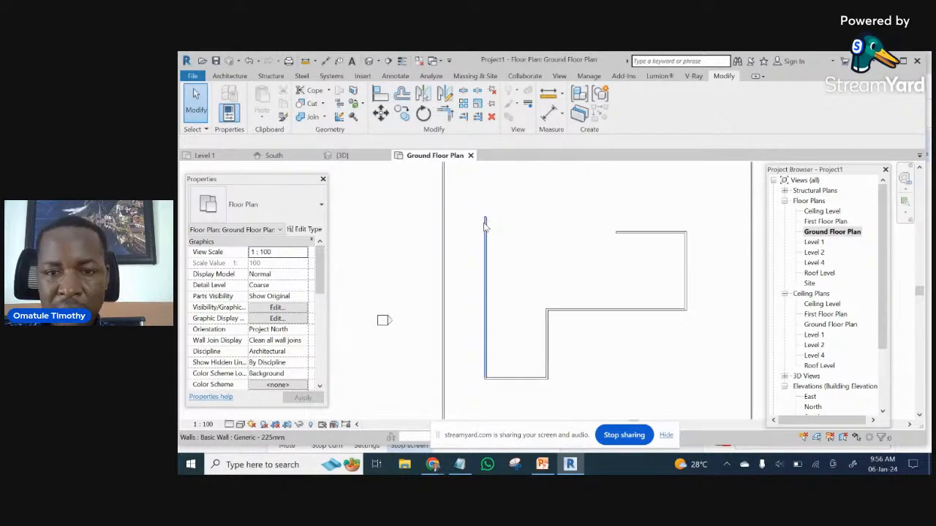
pyautogui.scroll(-2, 484, 220)
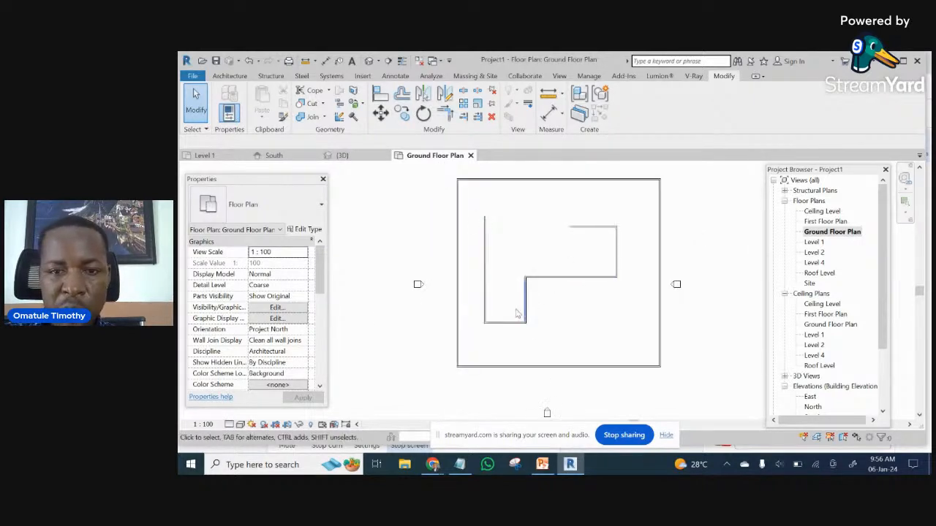
# - Place an aligned dimension across the thickness of the inner west wall, using Wall faces as the reference
pyautogui.click(547, 116)
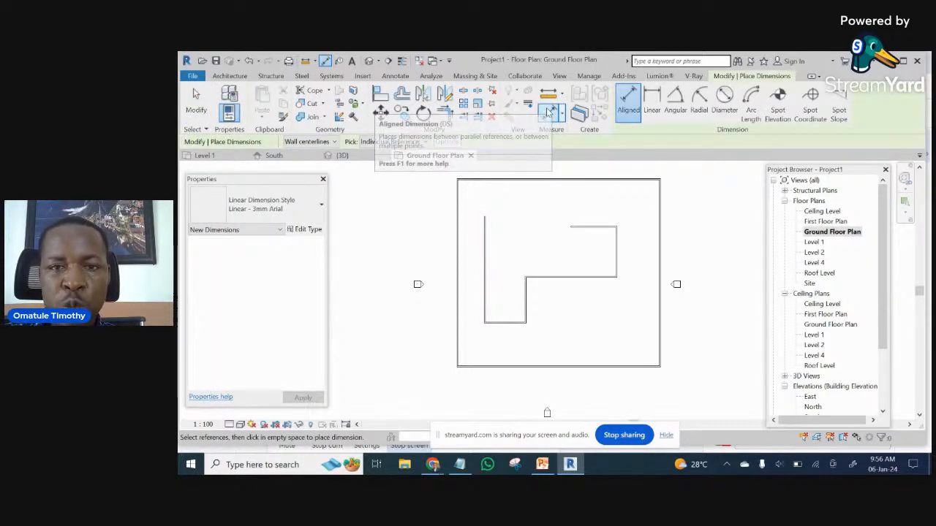
pyautogui.scroll(5, 487, 309)
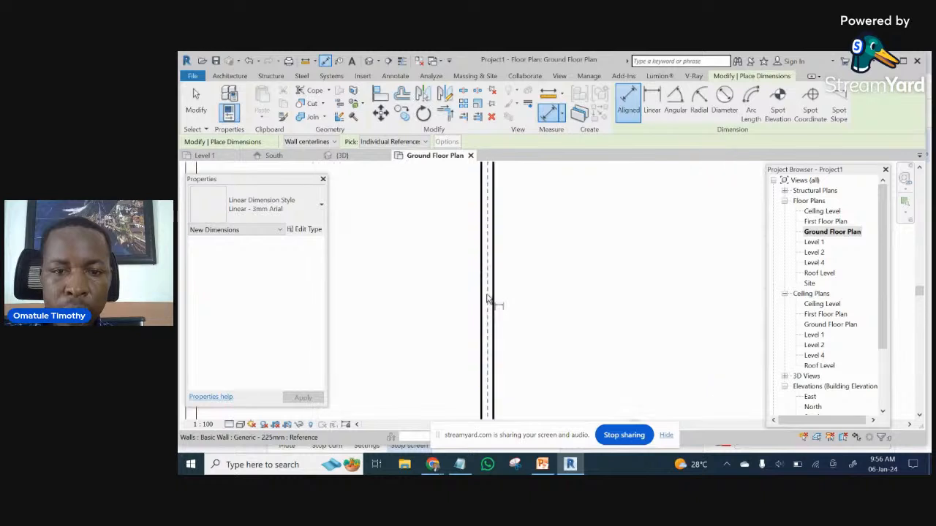
pyautogui.scroll(-2, 490, 292)
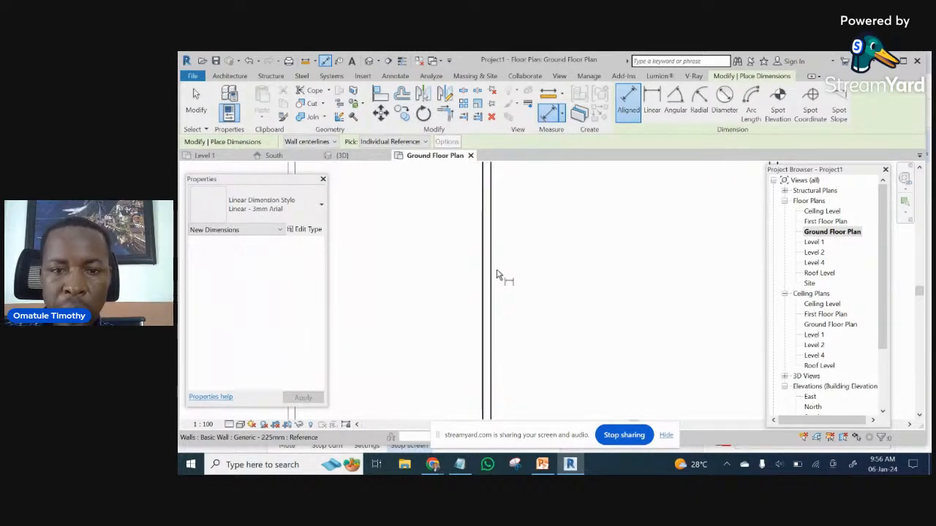
pyautogui.scroll(2, 491, 223)
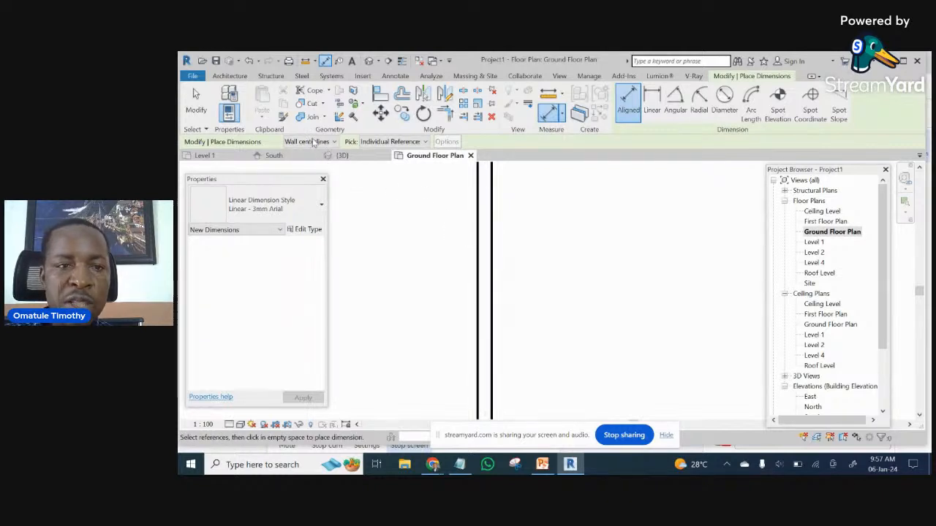
pyautogui.click(334, 142)
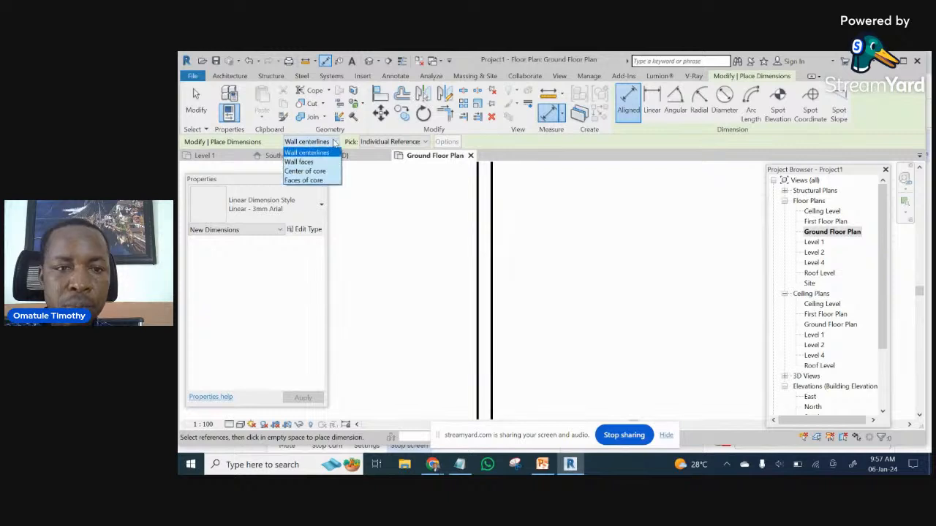
pyautogui.click(303, 162)
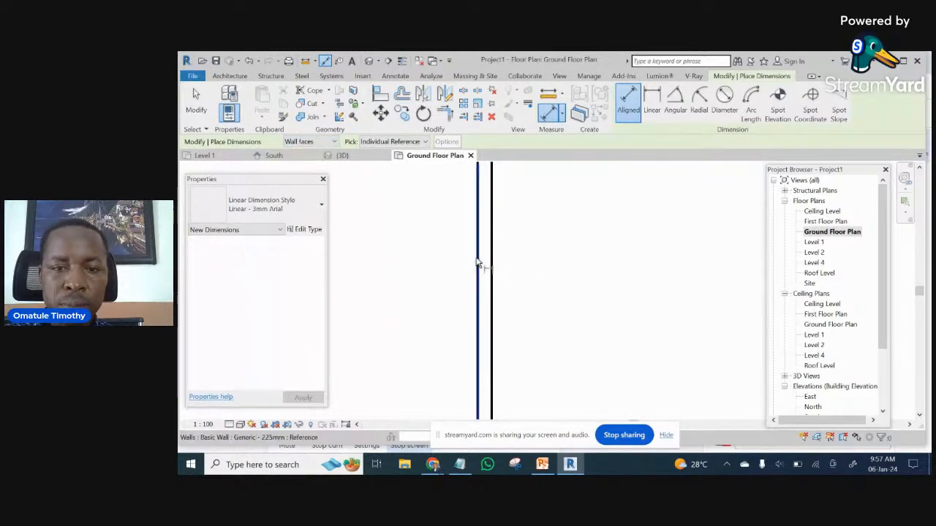
pyautogui.click(477, 261)
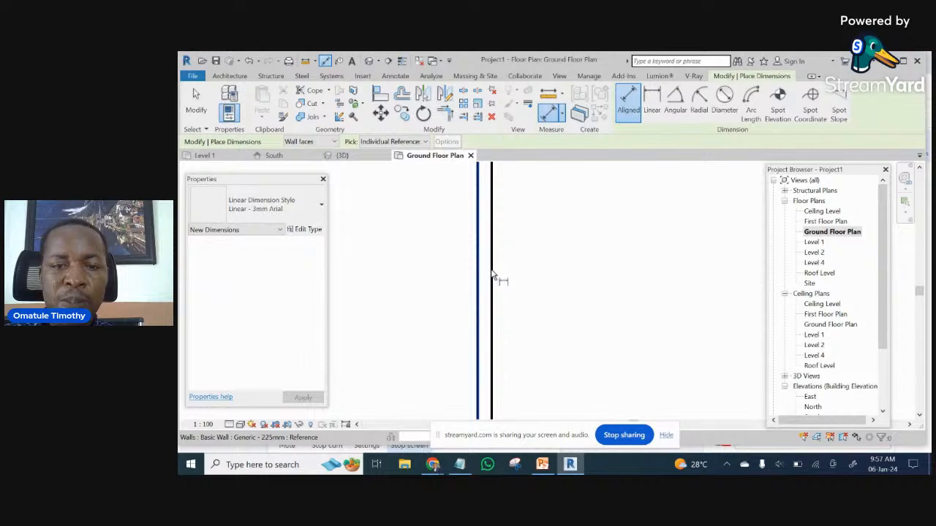
pyautogui.click(492, 261)
pyautogui.scroll(-7, 519, 322)
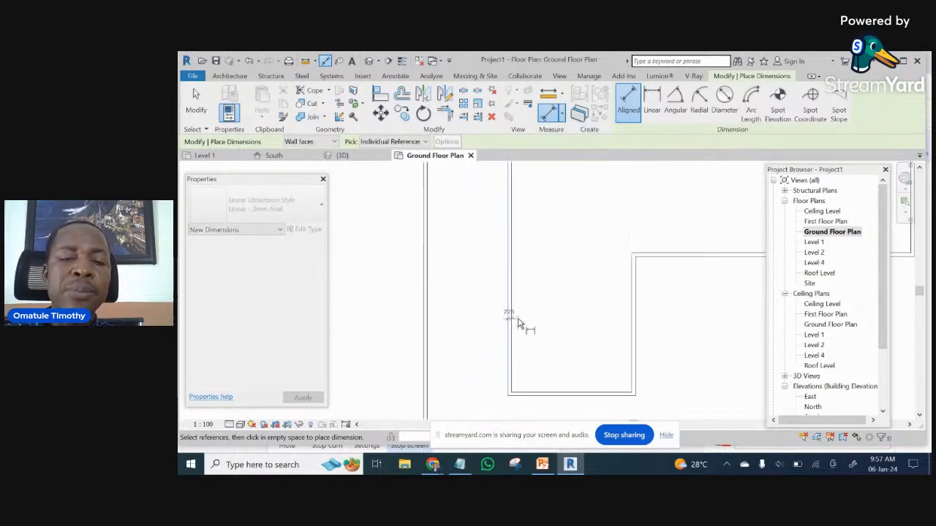
pyautogui.scroll(5, 523, 300)
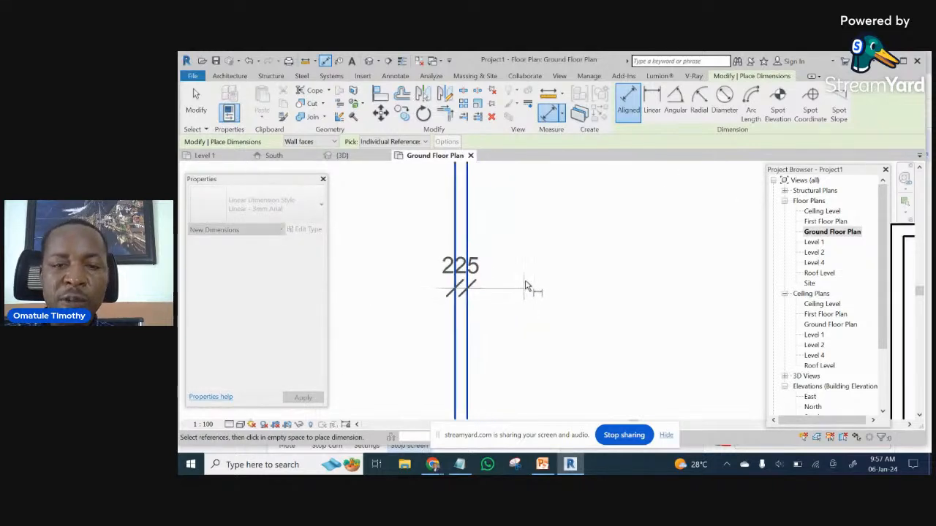
pyautogui.click(529, 278)
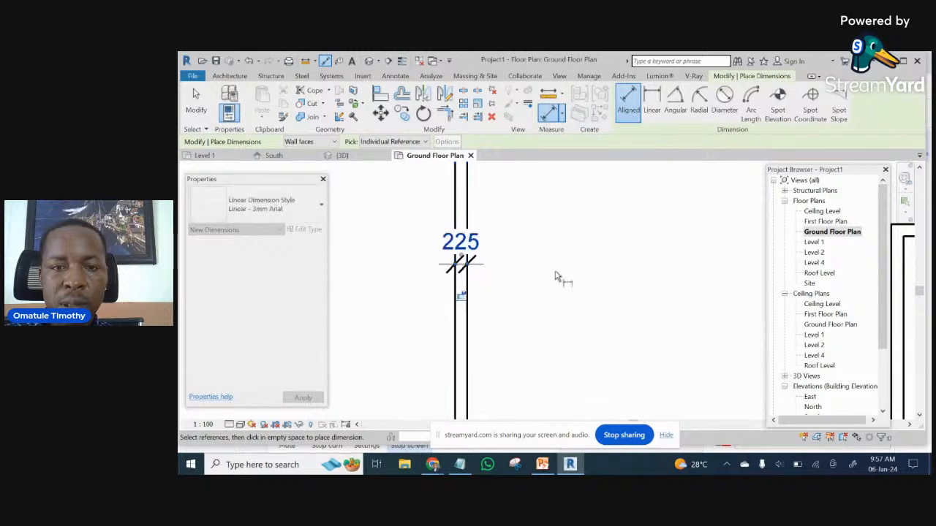
# - Place an aligned dimension across the thickness of the outer rectangle's west wall, measured between its faces
pyautogui.scroll(-4, 560, 274)
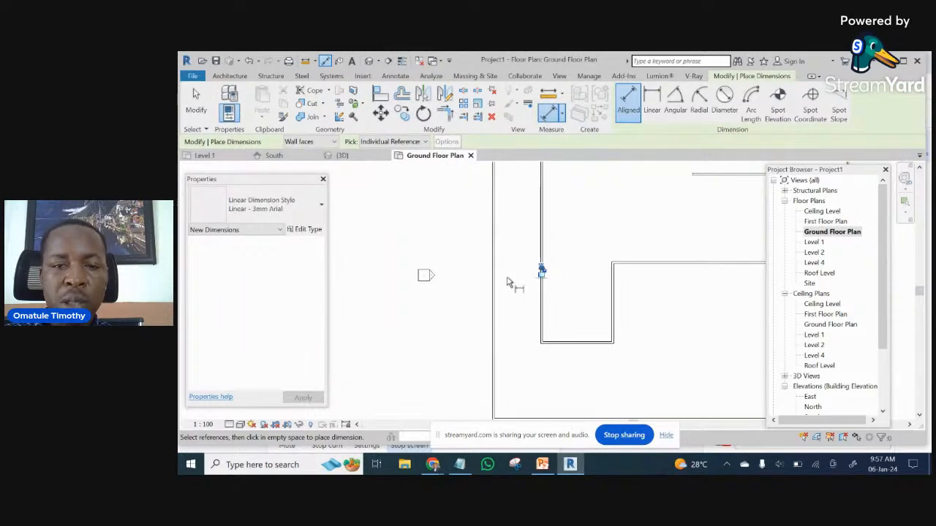
pyautogui.scroll(1, 472, 274)
pyautogui.scroll(3, 410, 269)
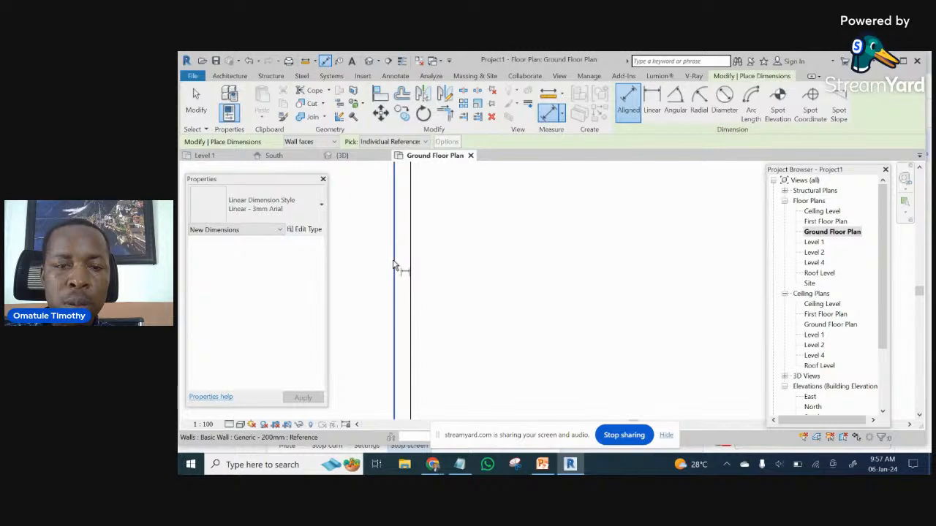
pyautogui.click(394, 265)
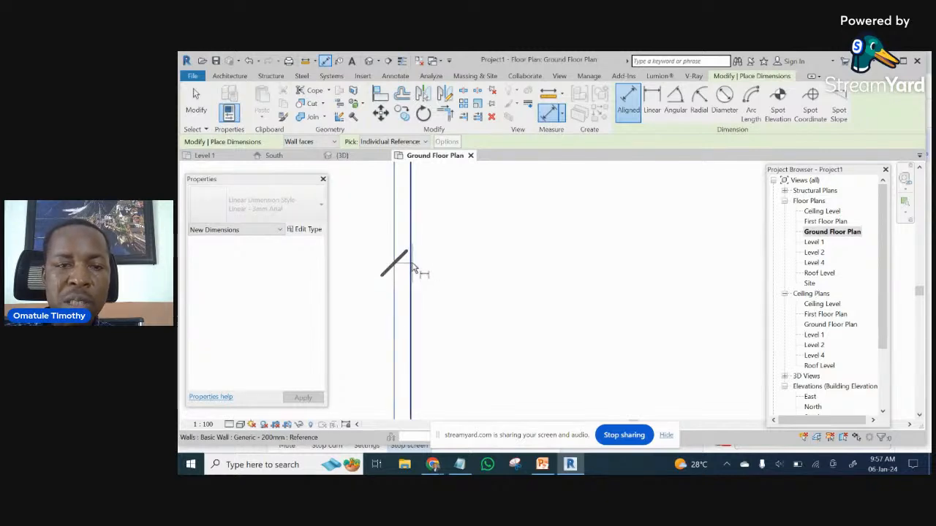
pyautogui.click(412, 270)
pyautogui.scroll(-3, 421, 274)
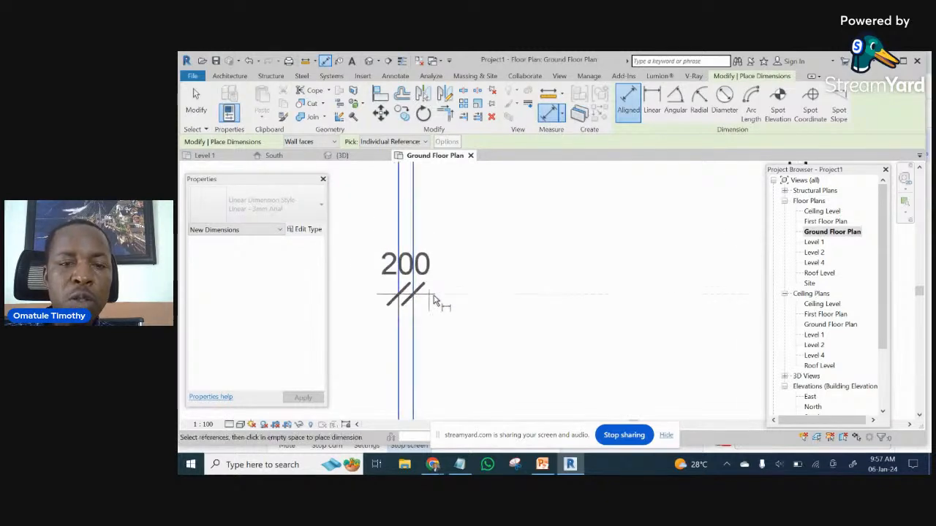
pyautogui.click(473, 250)
pyautogui.scroll(1, 519, 316)
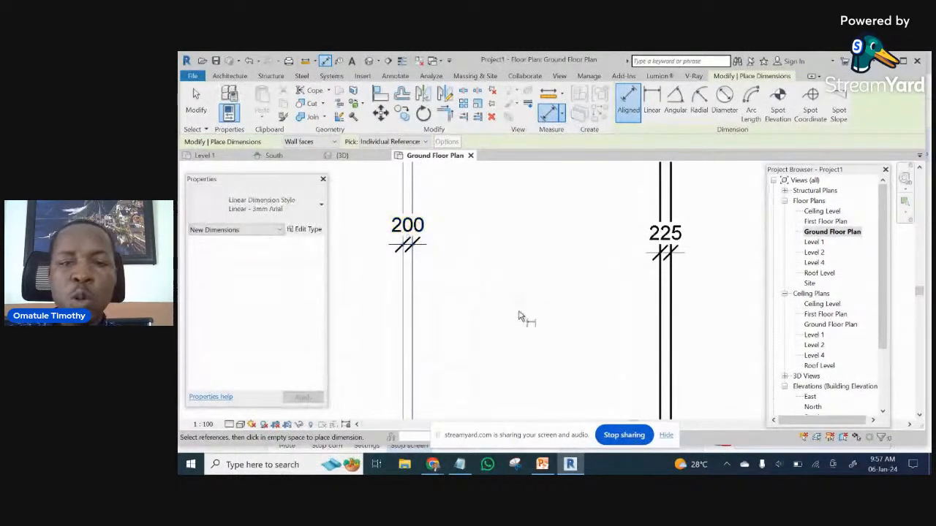
pyautogui.scroll(-5, 519, 316)
pyautogui.press('Escape')
# - Select all four walls of the outer rectangle and duplicate their Generic - 200mm type as Fence Wall
pyautogui.scroll(4, 518, 246)
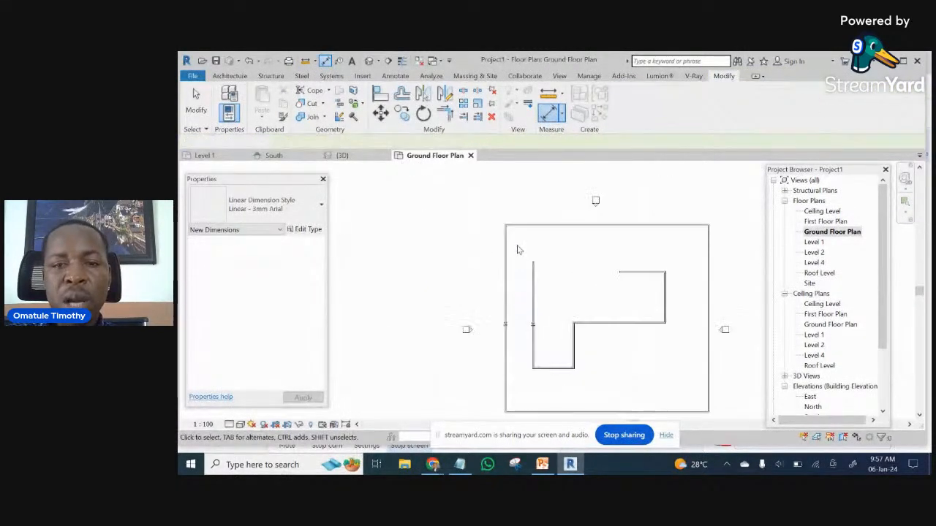
pyautogui.scroll(2, 521, 234)
pyautogui.moveTo(531, 196); pyautogui.dragTo(468, 244)
pyautogui.scroll(-3, 467, 245)
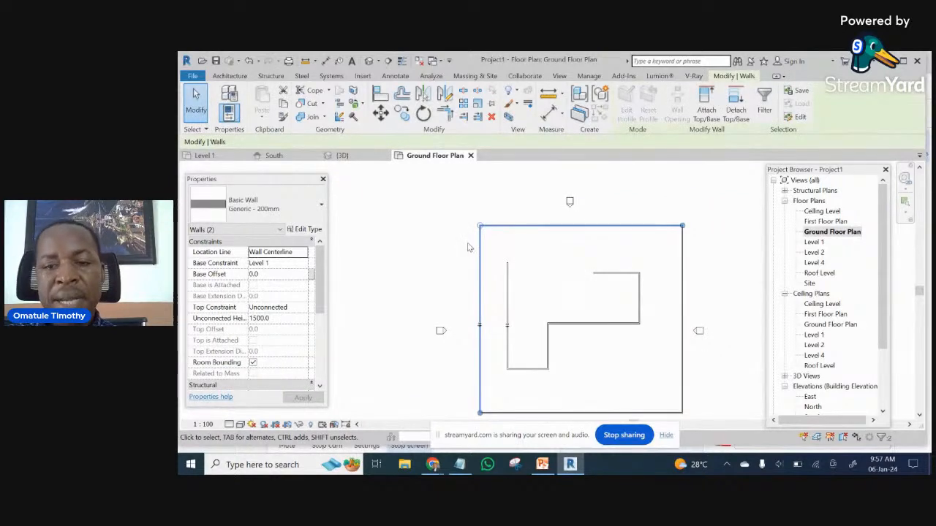
pyautogui.scroll(-4, 467, 245)
pyautogui.scroll(2, 540, 312)
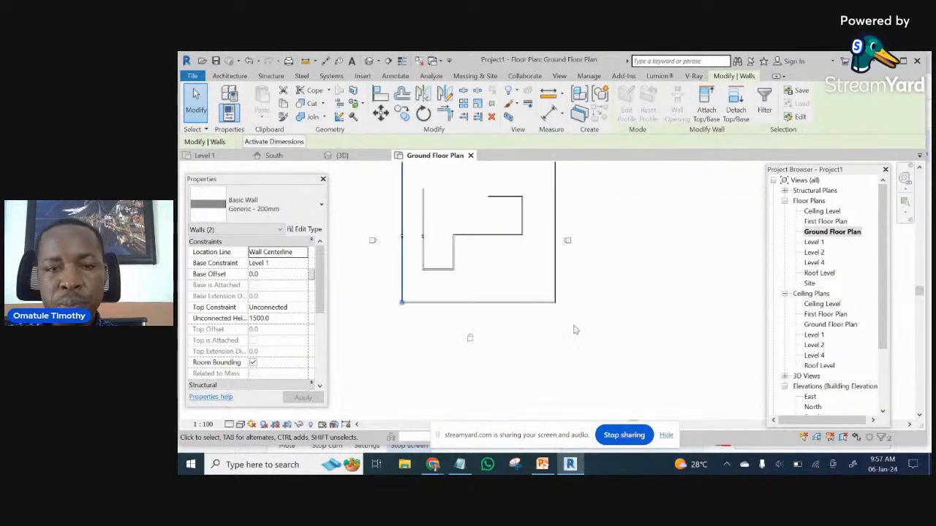
pyautogui.keyDown('ctrl'); pyautogui.moveTo(574, 317); pyautogui.dragTo(536, 275); pyautogui.keyUp('ctrl')
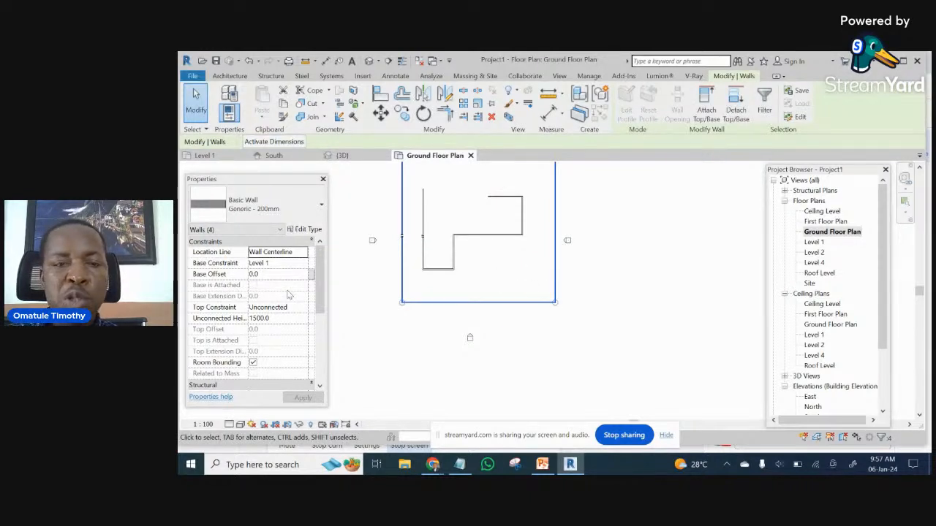
pyautogui.click(306, 230)
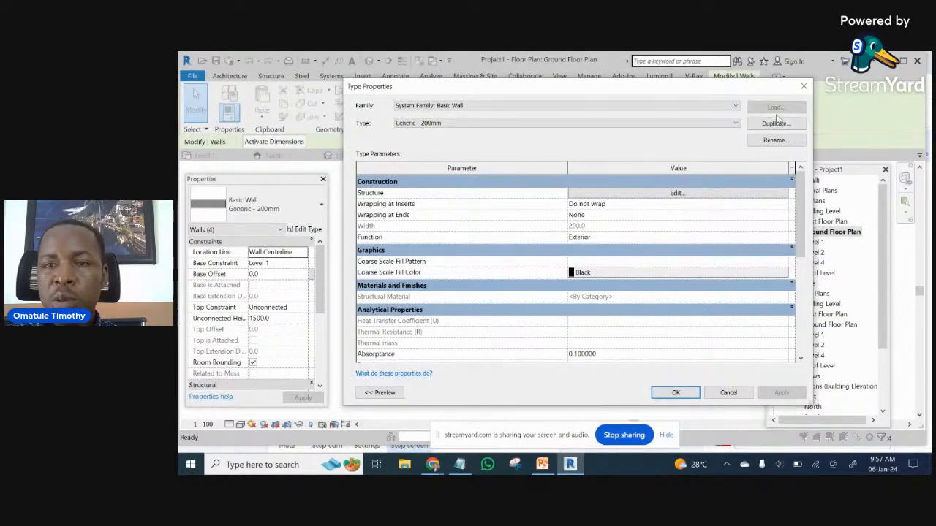
pyautogui.click(774, 124)
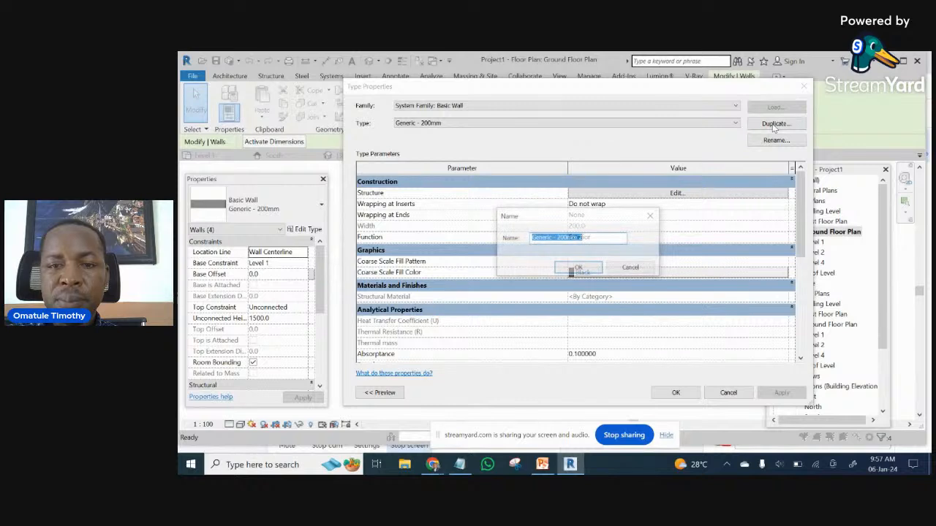
pyautogui.moveTo(579, 236); pyautogui.dragTo(513, 245)
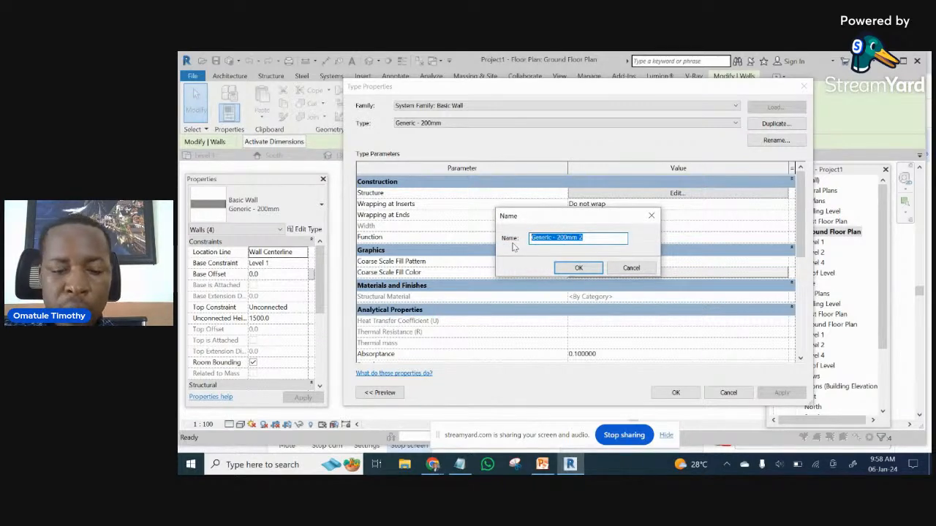
pyautogui.write('I')
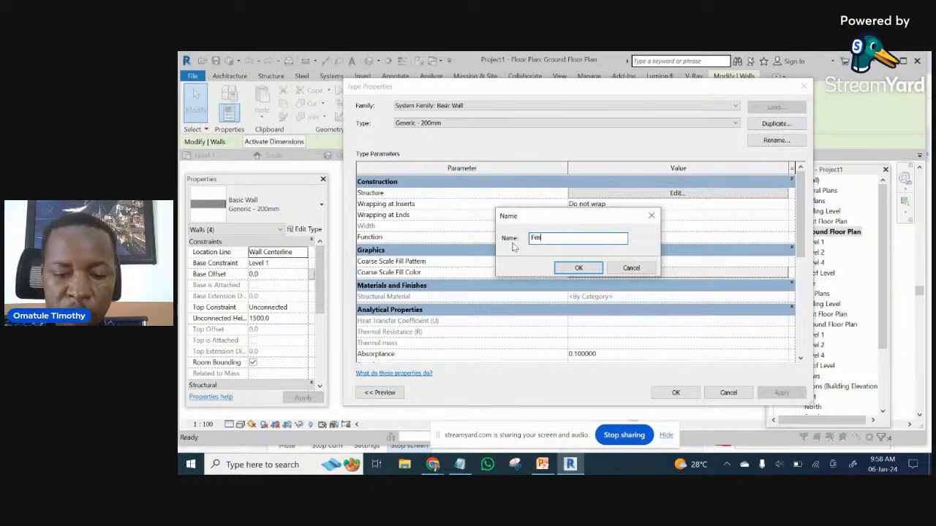
pyautogui.write('ence Wall')
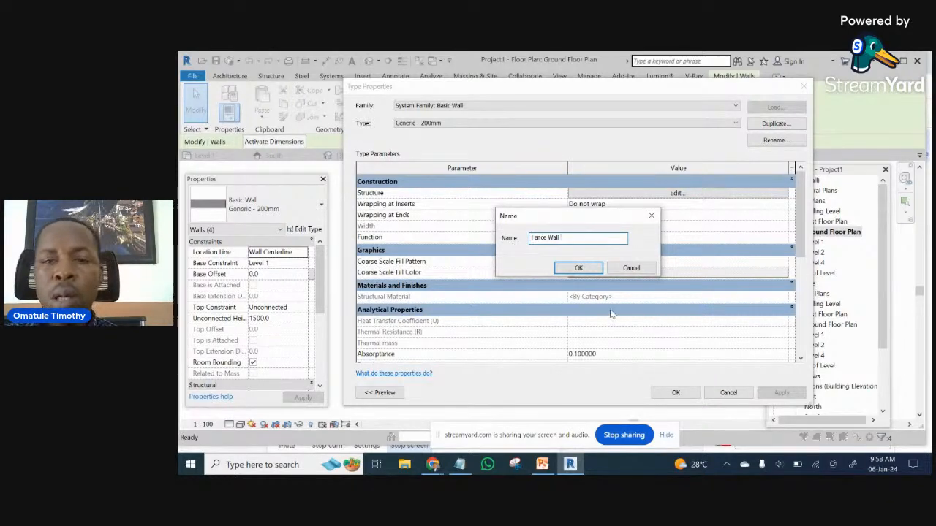
pyautogui.click(578, 268)
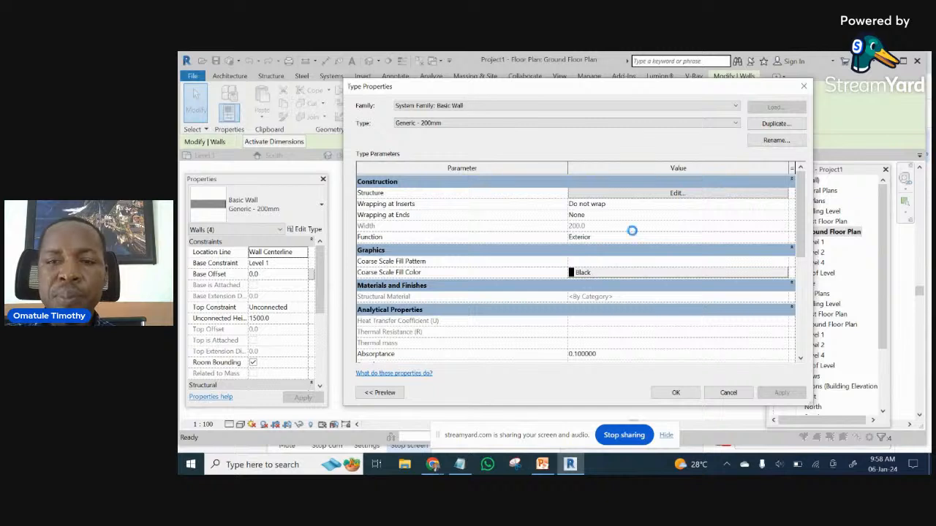
# - Set the structure layer thickness of the Fence Wall type to 225 mm
pyautogui.click(677, 194)
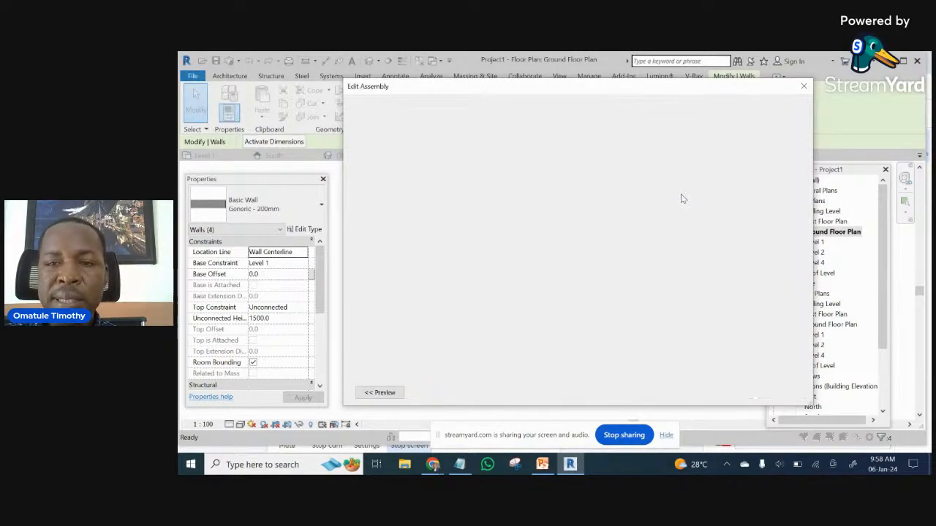
pyautogui.click(613, 191)
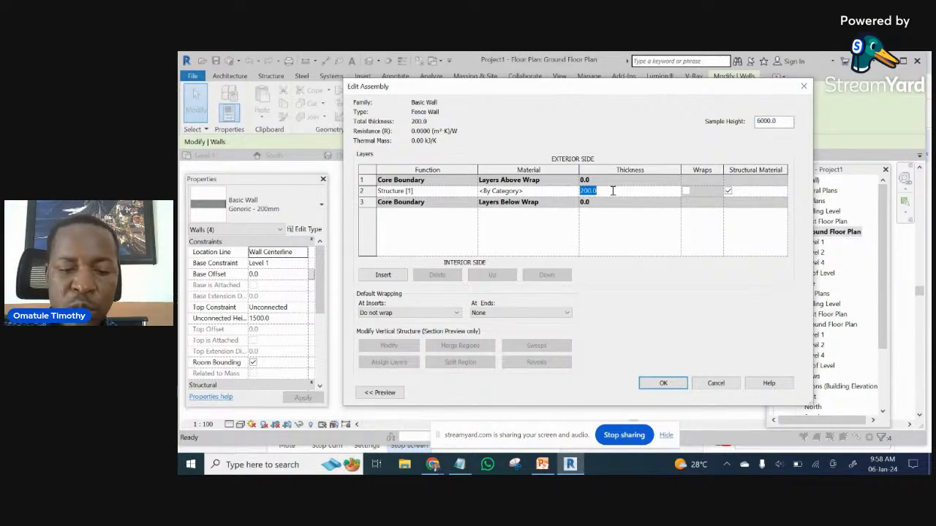
pyautogui.write('225')
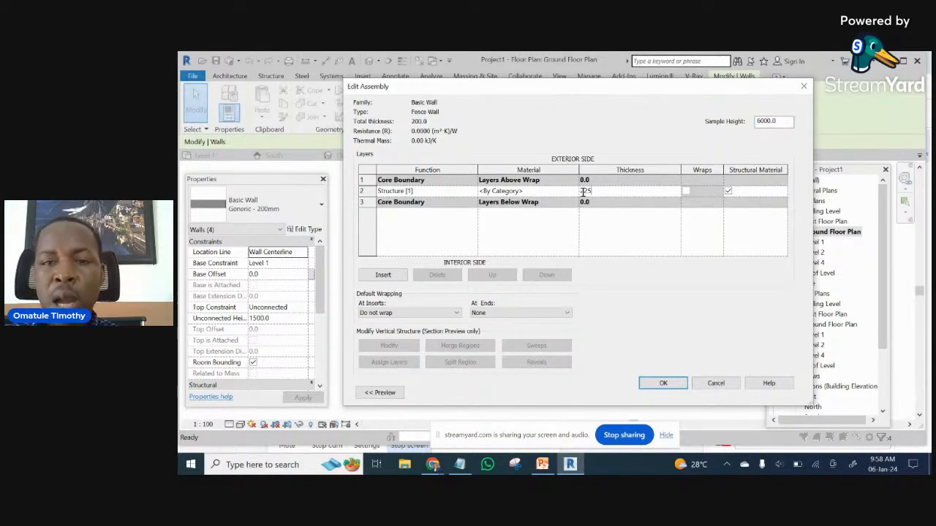
# - For the Fence Wall type's structure layer, duplicate the 225 Wall material and name the copy Fence Wall
pyautogui.click(574, 191)
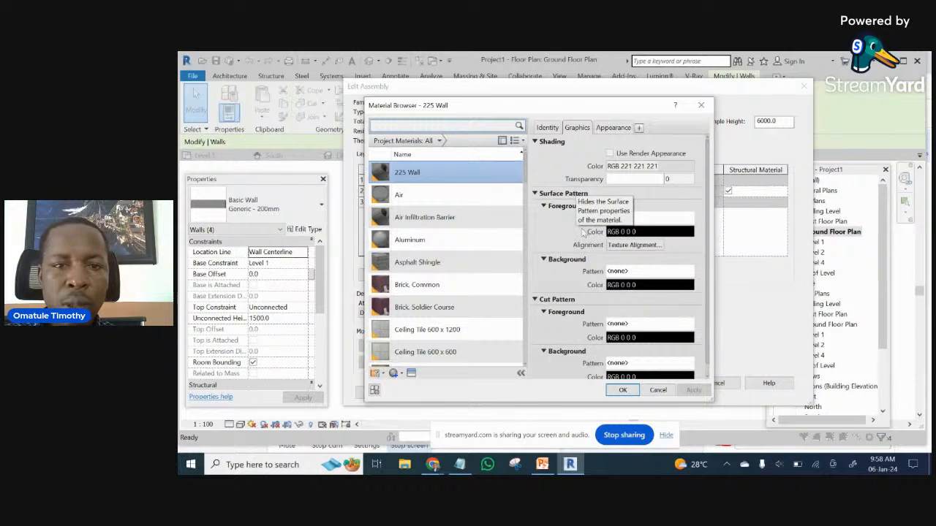
pyautogui.rightClick(407, 171)
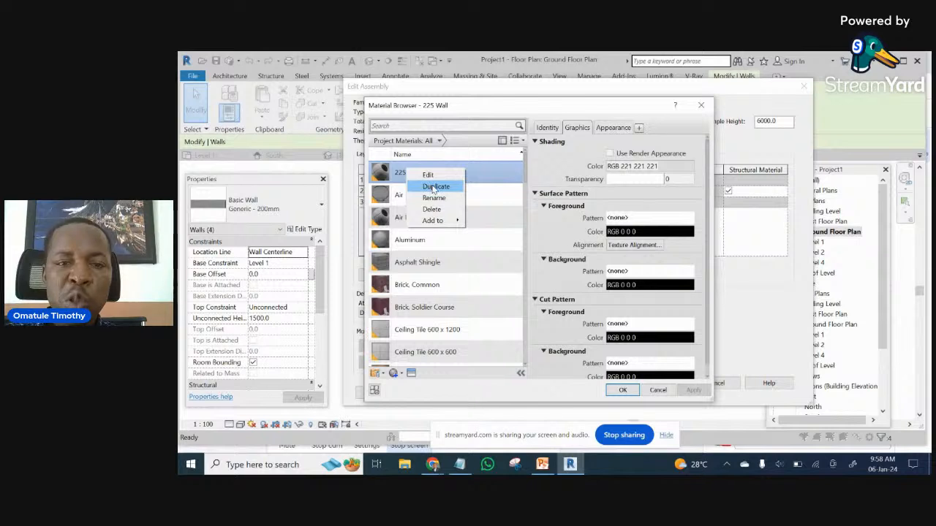
pyautogui.click(432, 186)
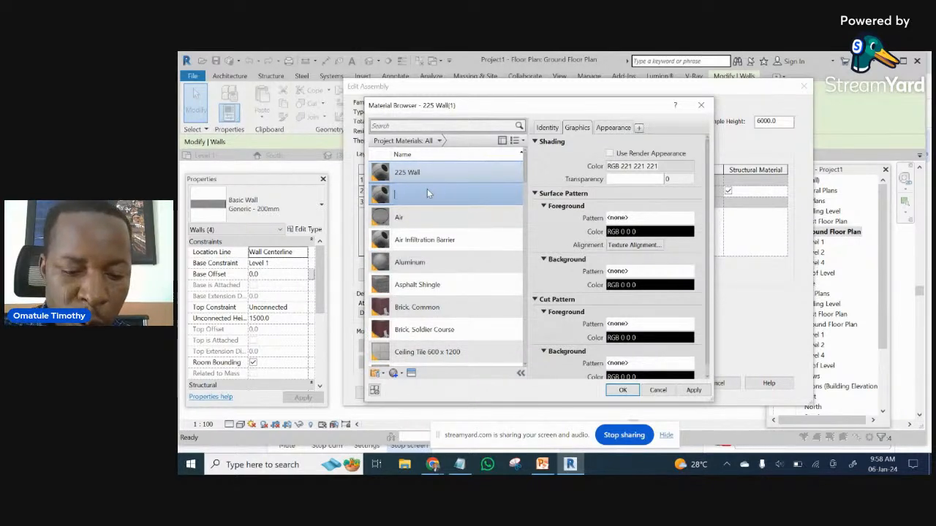
pyautogui.write('Fence')
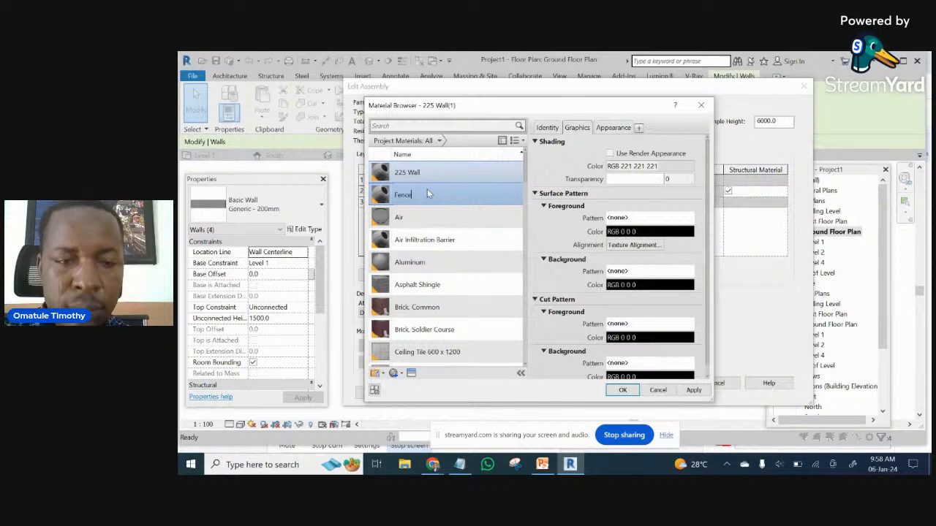
pyautogui.write(' Wall')
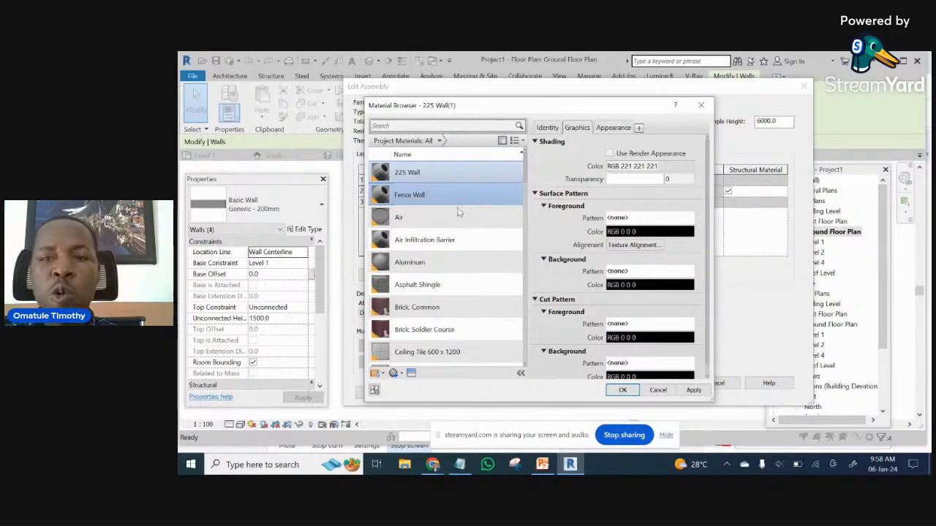
# - Set the Fence Wall material's shading color to dark gray RGB 100-100-100 and apply the material and type changes to the outer walls
pyautogui.click(666, 166)
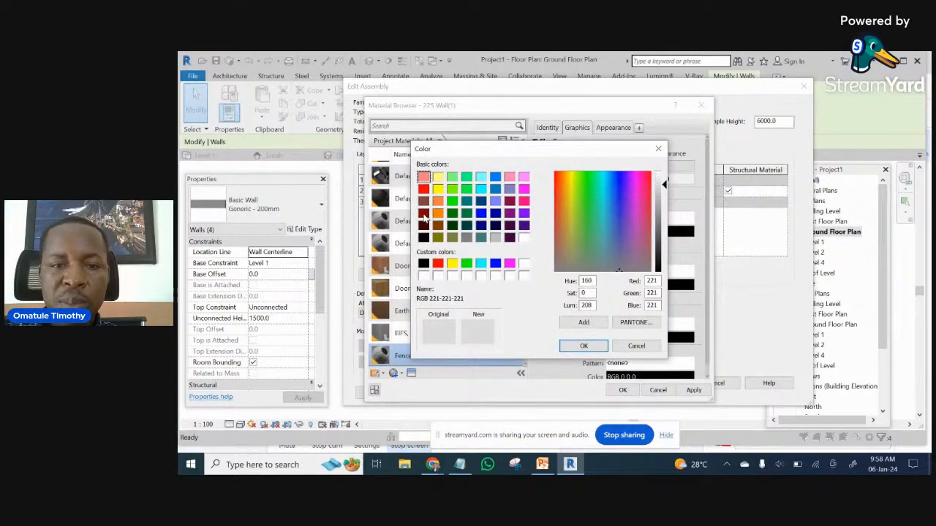
pyautogui.click(423, 214)
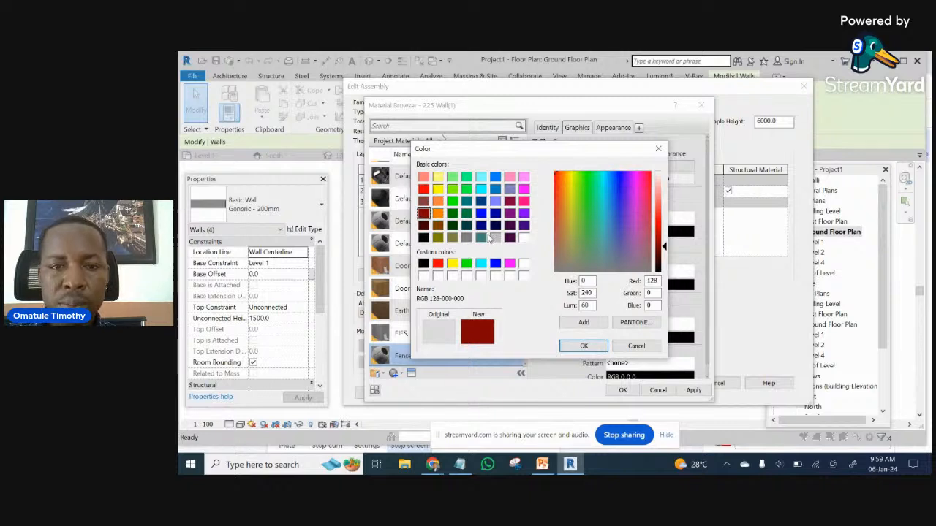
pyautogui.click(423, 201)
pyautogui.click(468, 239)
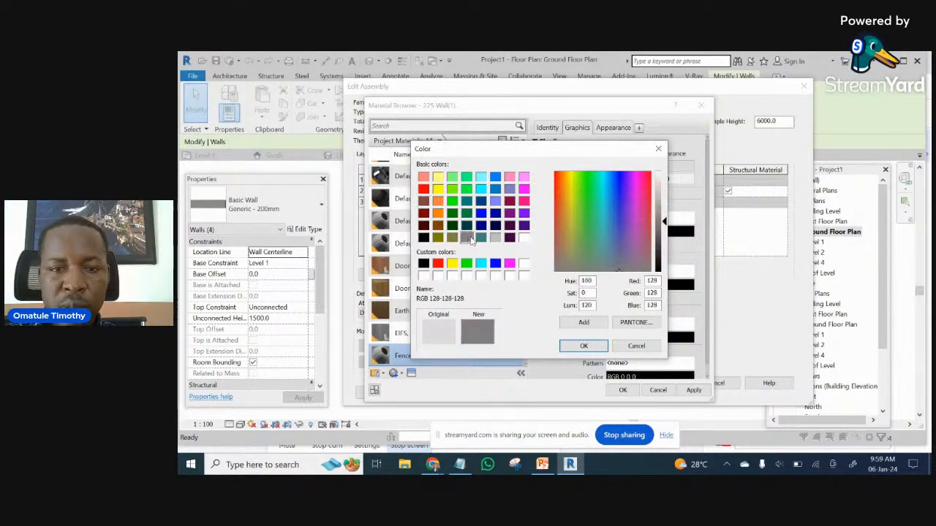
pyautogui.click(495, 238)
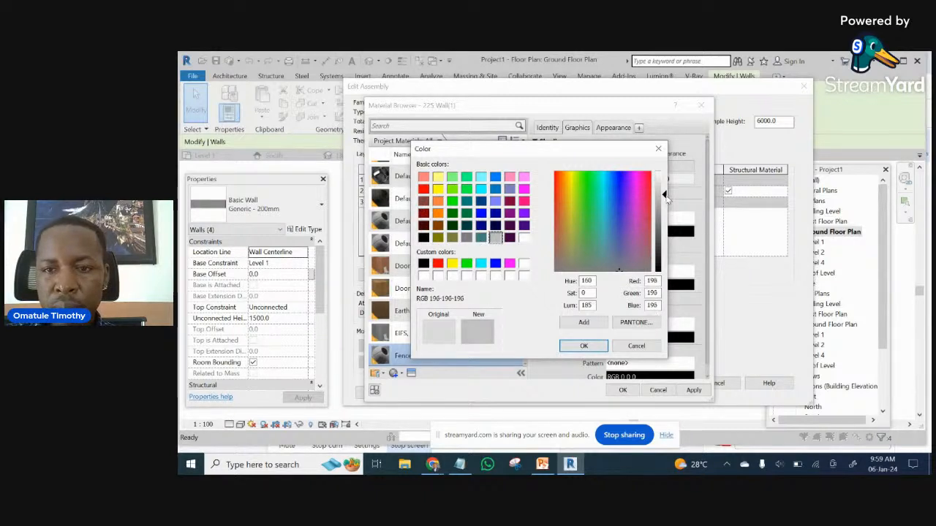
pyautogui.moveTo(666, 197); pyautogui.dragTo(664, 234)
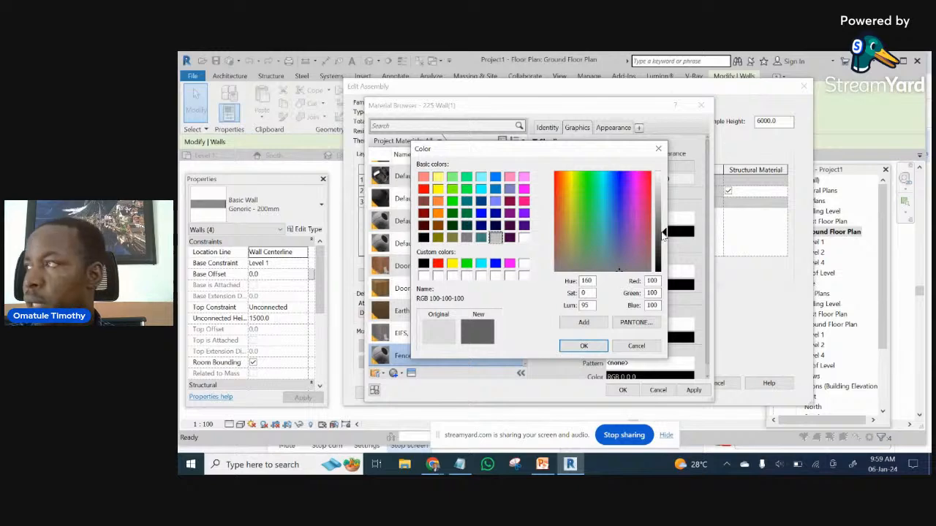
pyautogui.click(583, 347)
pyautogui.click(622, 390)
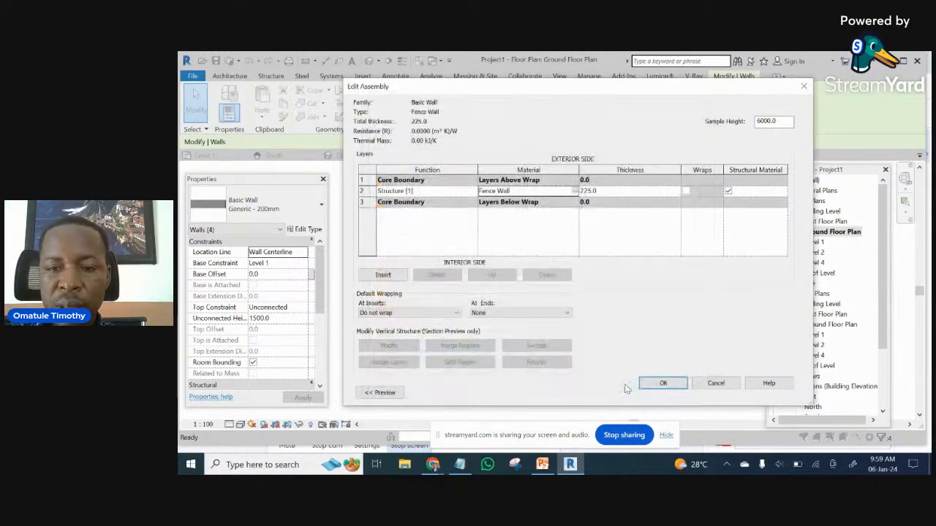
pyautogui.click(665, 383)
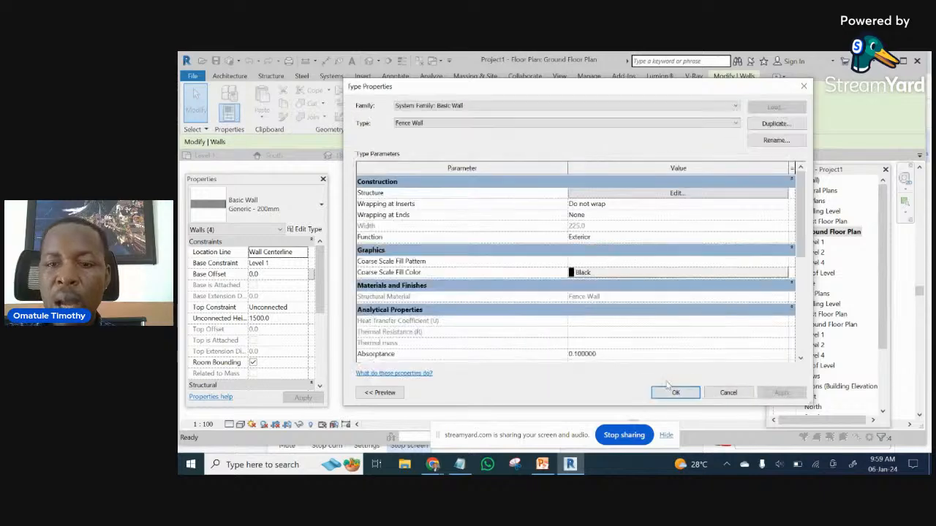
pyautogui.click(672, 392)
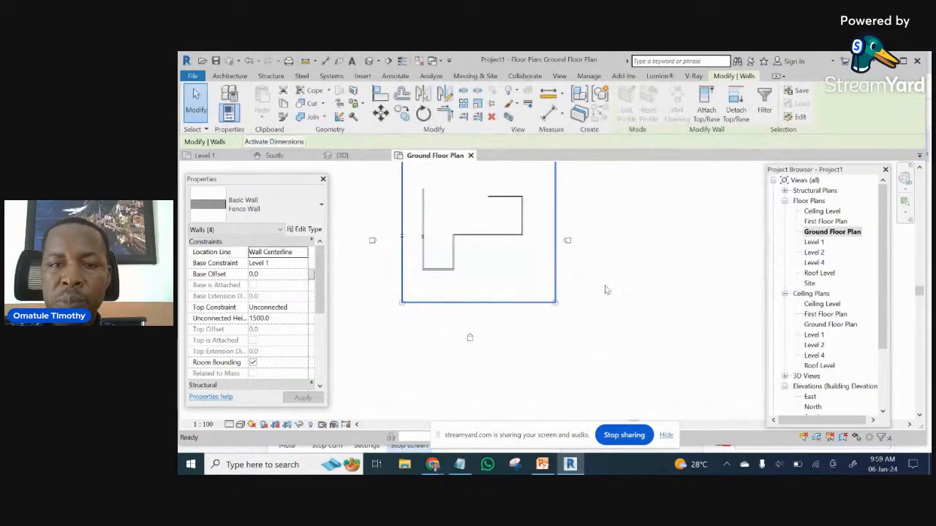
pyautogui.click(633, 207)
# - Check the thickness dimensions on the outer and inner west walls and inspect the wall layout around them
pyautogui.scroll(-4, 636, 220)
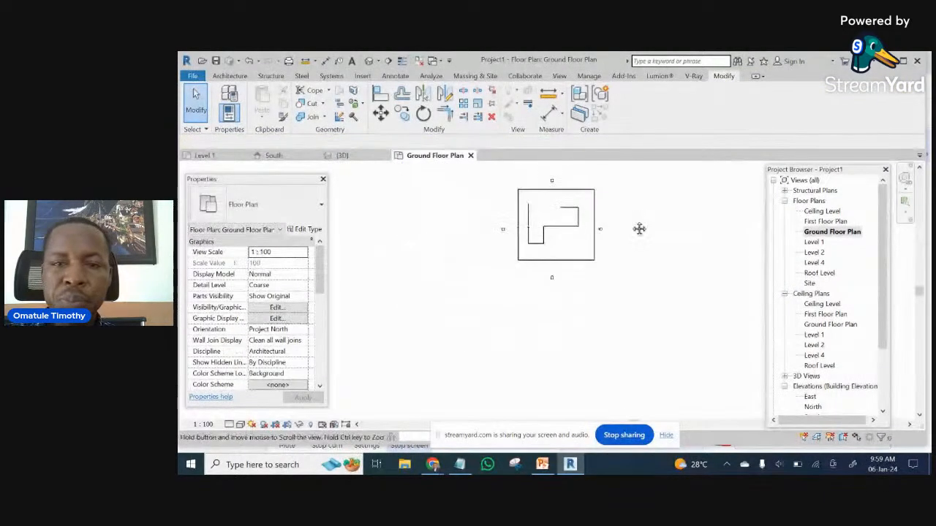
pyautogui.scroll(6, 556, 227)
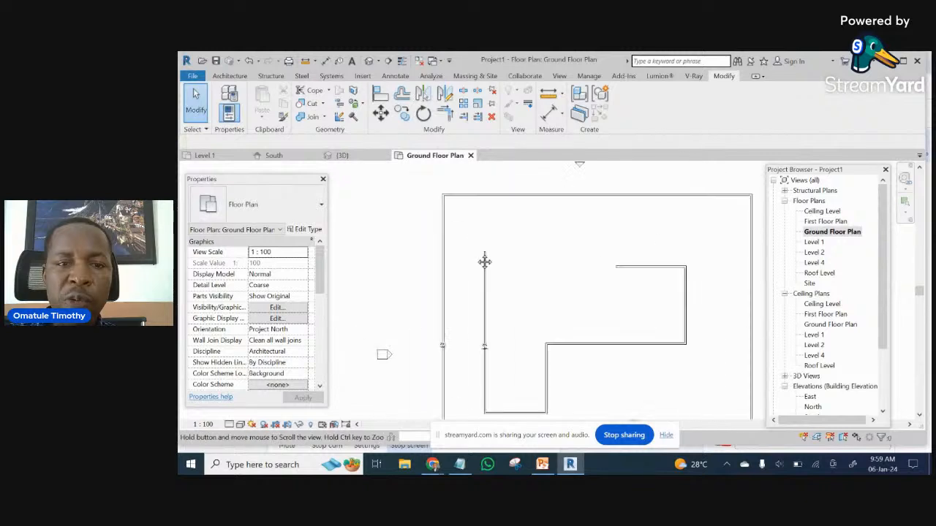
pyautogui.scroll(2, 446, 194)
pyautogui.scroll(1, 455, 292)
pyautogui.moveTo(481, 266); pyautogui.dragTo(531, 147, button='middle')
pyautogui.scroll(-1, 491, 227)
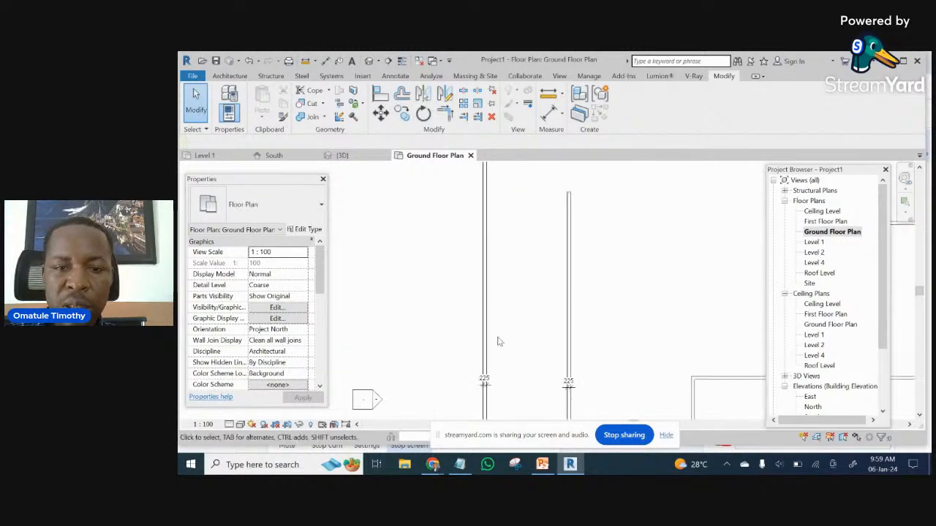
pyautogui.scroll(3, 498, 341)
pyautogui.scroll(-3, 512, 343)
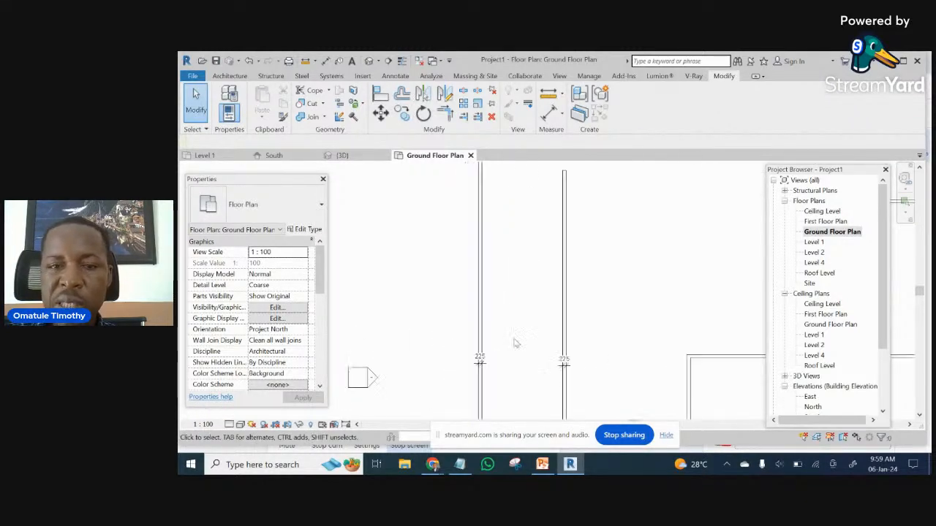
pyautogui.scroll(-3, 516, 338)
pyautogui.scroll(2, 534, 174)
pyautogui.moveTo(526, 202); pyautogui.dragTo(486, 281, button='middle')
pyautogui.scroll(1, 562, 280)
pyautogui.moveTo(568, 290); pyautogui.dragTo(527, 229, button='middle')
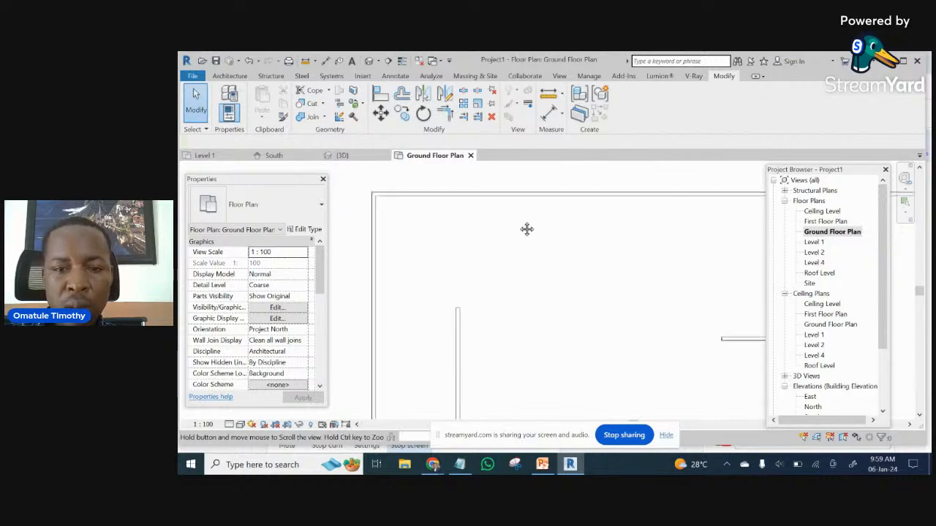
pyautogui.scroll(-3, 521, 222)
pyautogui.scroll(1, 545, 217)
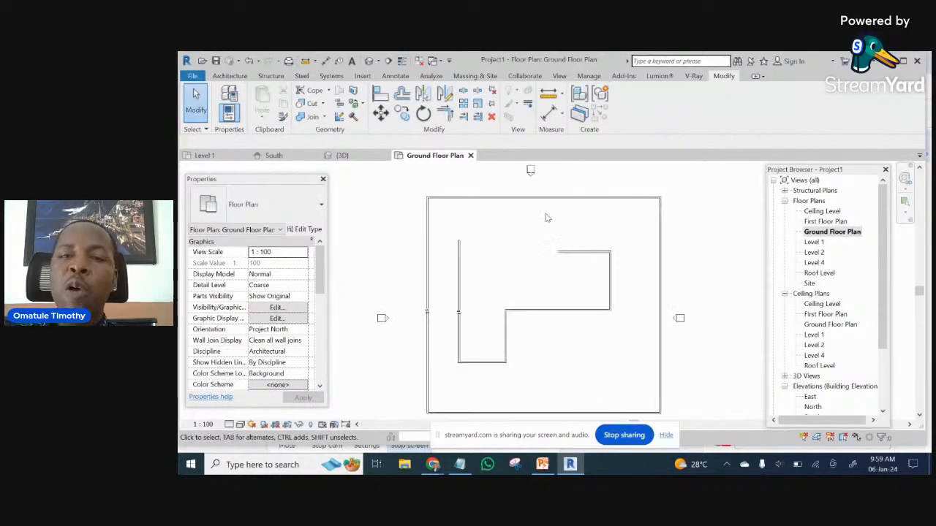
# - Trim/extend the inner north wall and the inner west wall to meet at a corner, closing the L-shaped outline
pyautogui.click(444, 114)
pyautogui.click(590, 253)
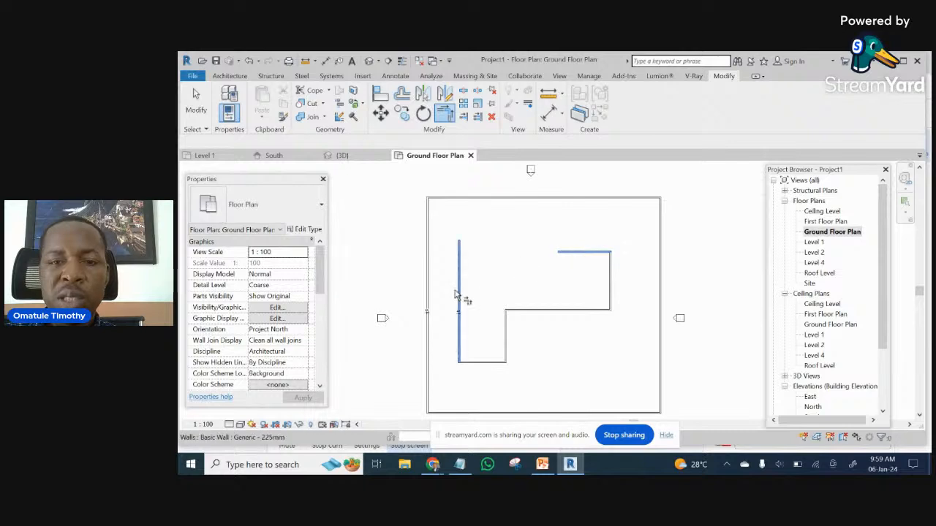
pyautogui.click(458, 295)
pyautogui.rightClick(521, 216)
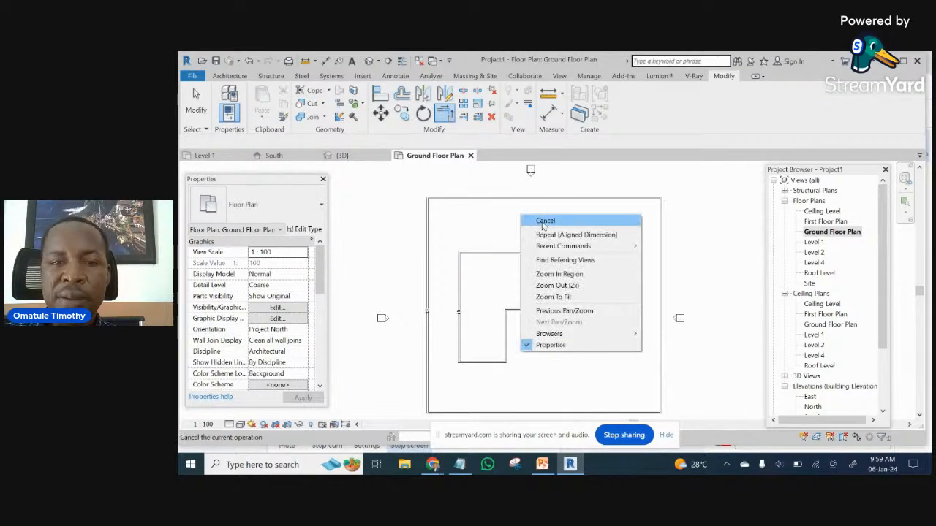
pyautogui.click(543, 221)
# - Examine the inner west wall and the complete L-shaped wall outline inside the fence walls
pyautogui.scroll(4, 460, 315)
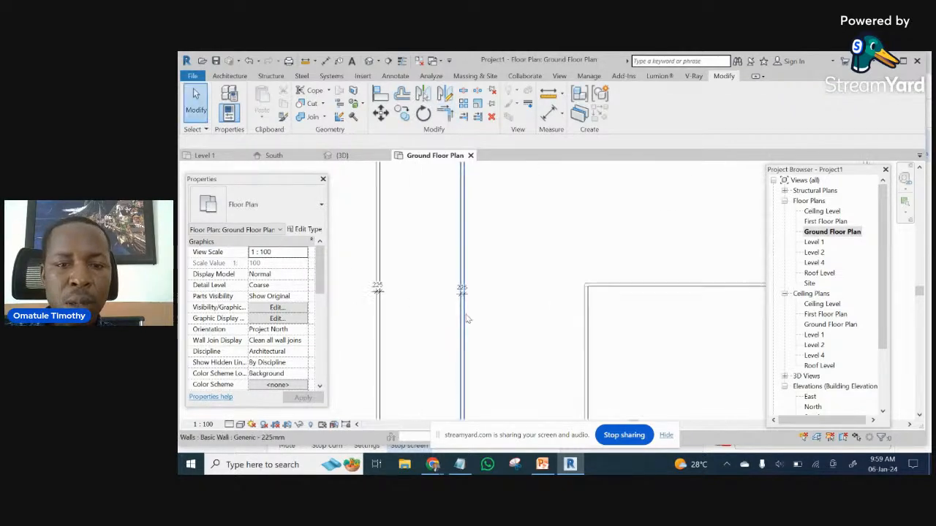
pyautogui.scroll(1, 468, 319)
pyautogui.scroll(-6, 529, 227)
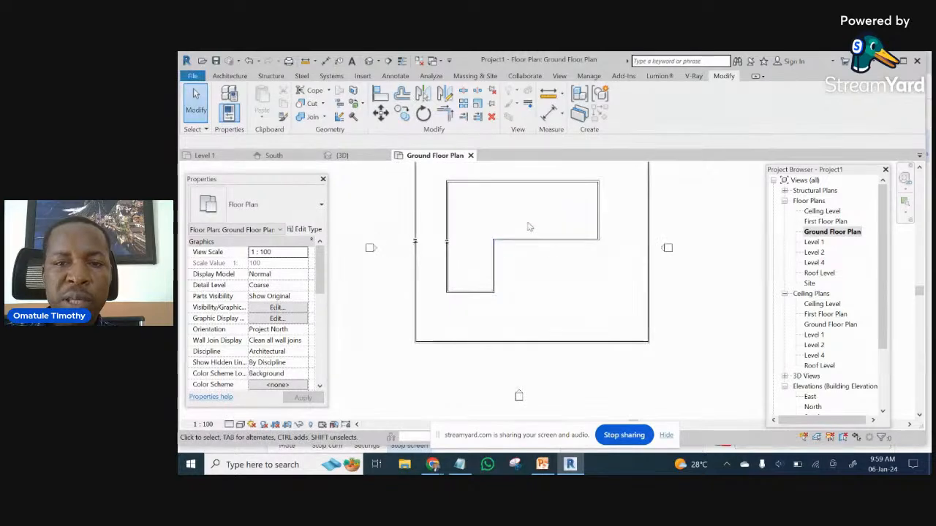
pyautogui.scroll(-3, 581, 261)
pyautogui.scroll(3, 524, 262)
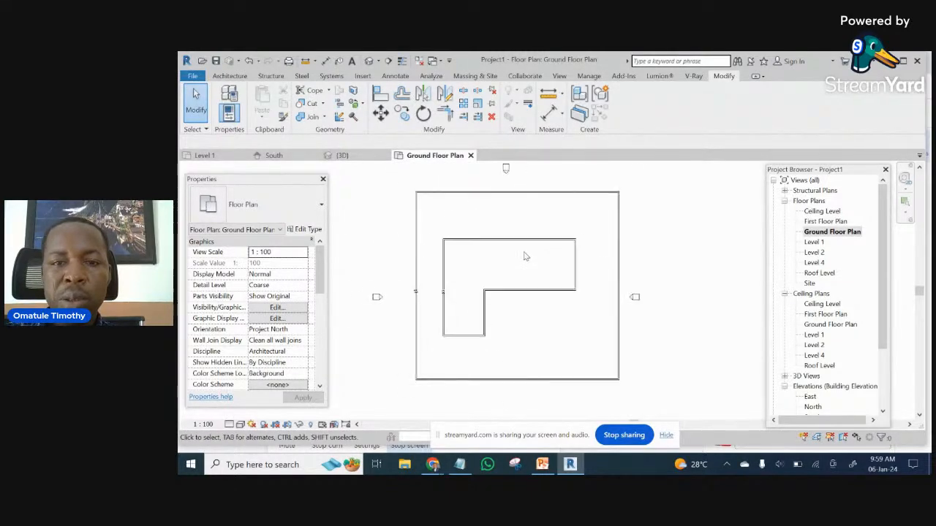
pyautogui.scroll(2, 533, 257)
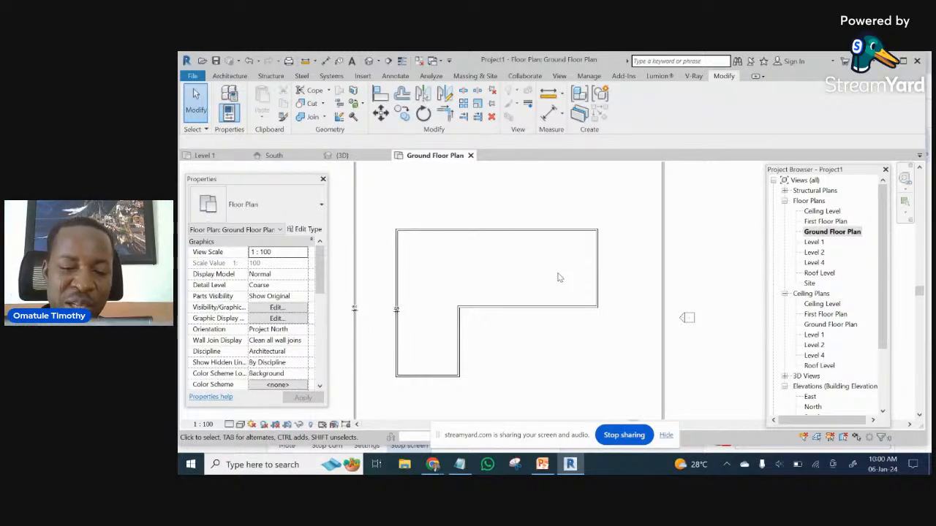
pyautogui.scroll(-1, 563, 298)
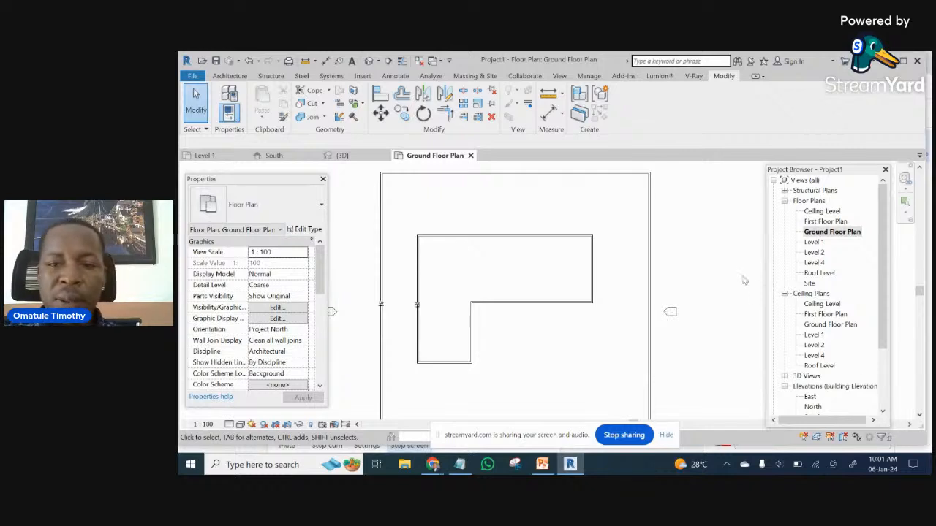
pyautogui.scroll(-1, 711, 263)
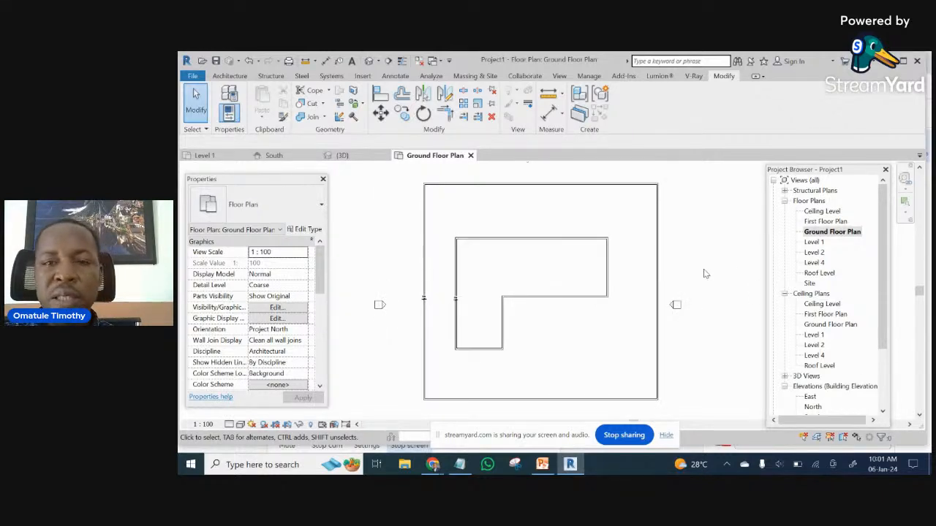
pyautogui.scroll(-2, 709, 276)
pyautogui.moveTo(707, 287); pyautogui.dragTo(649, 280, button='middle')
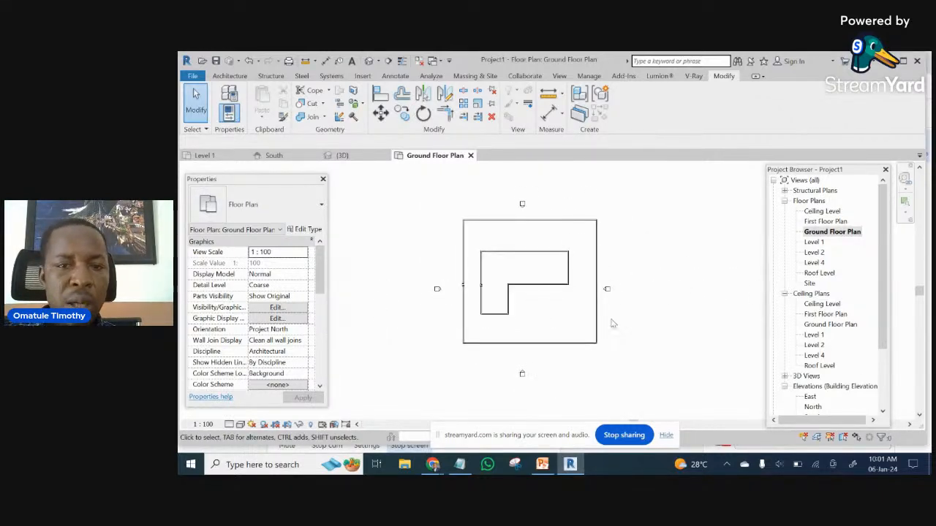
# - Switch to PowerPoint and start the slide show from the current Account Details slide, dismissing the notice
pyautogui.click(542, 464)
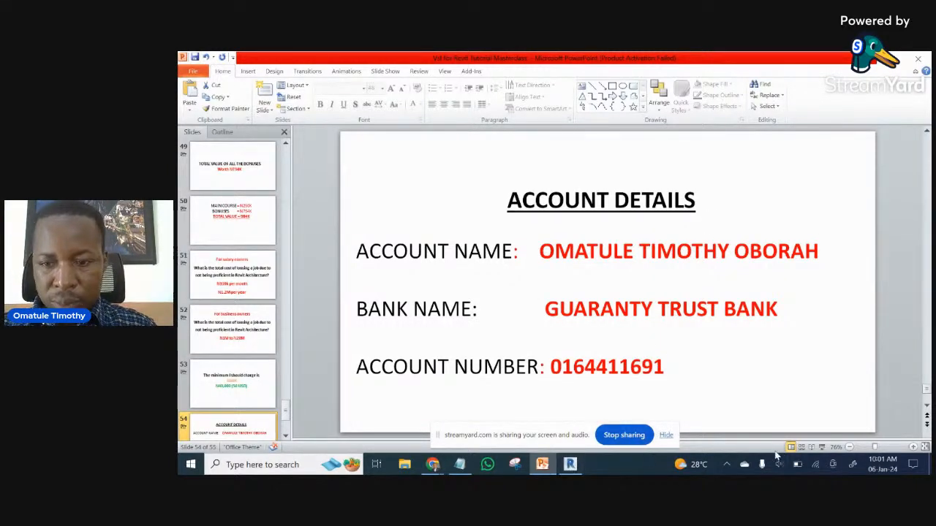
pyautogui.click(822, 448)
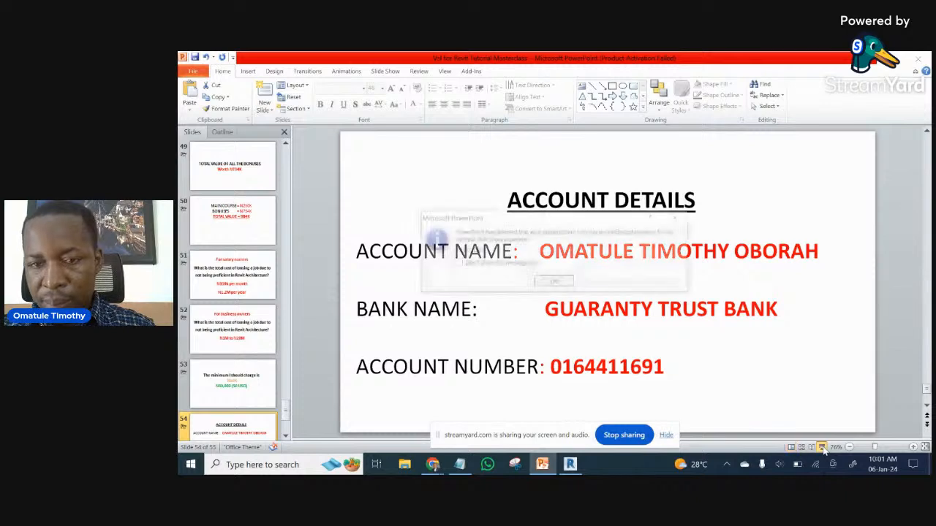
pyautogui.click(553, 282)
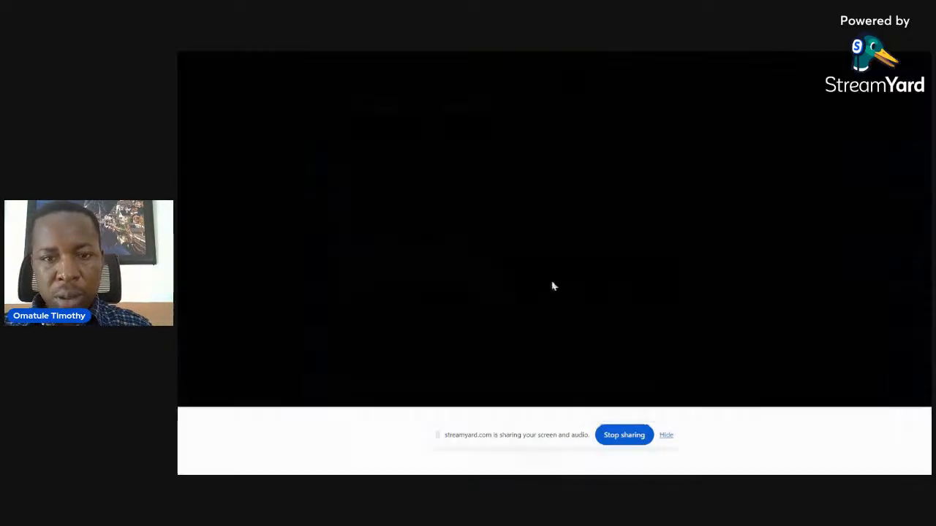